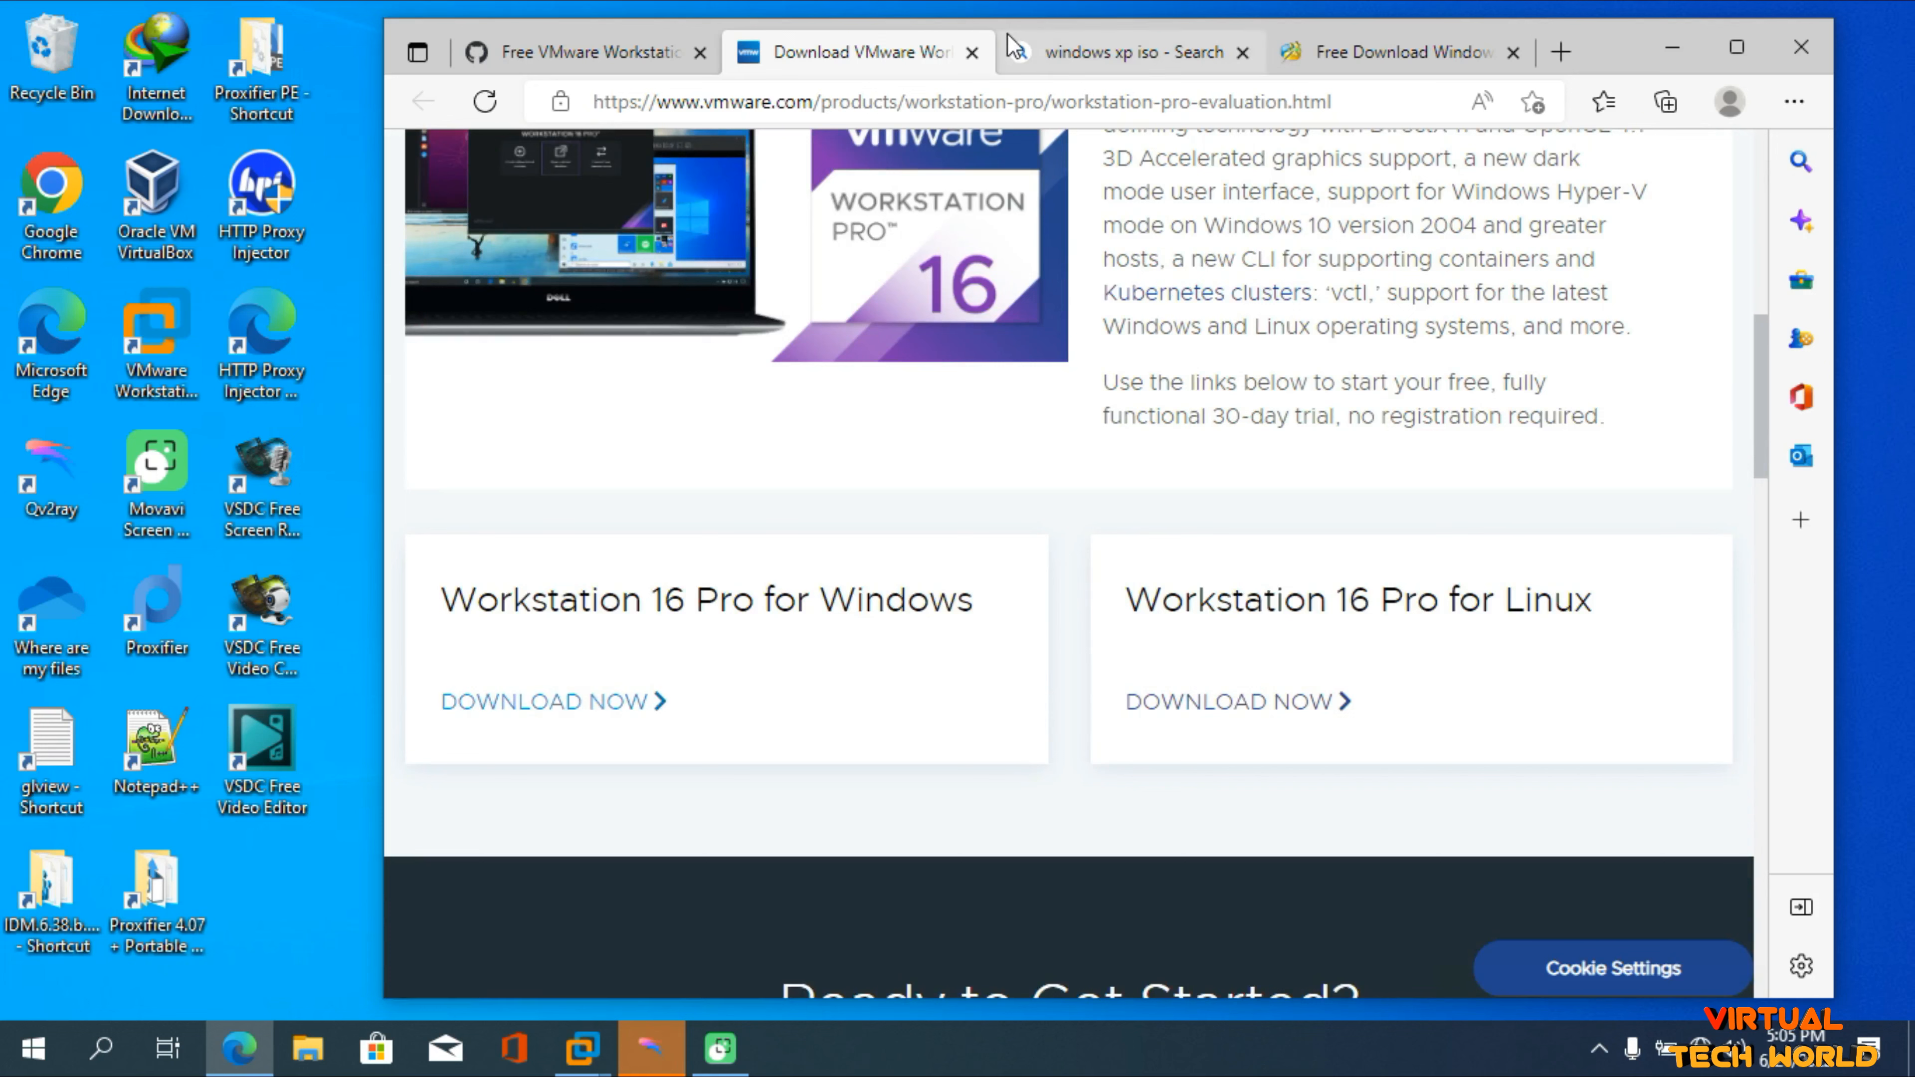
# Review the Windows XP ISO search results and the ISO download page, and minimize the browser.
pyautogui.click(1052, 51)
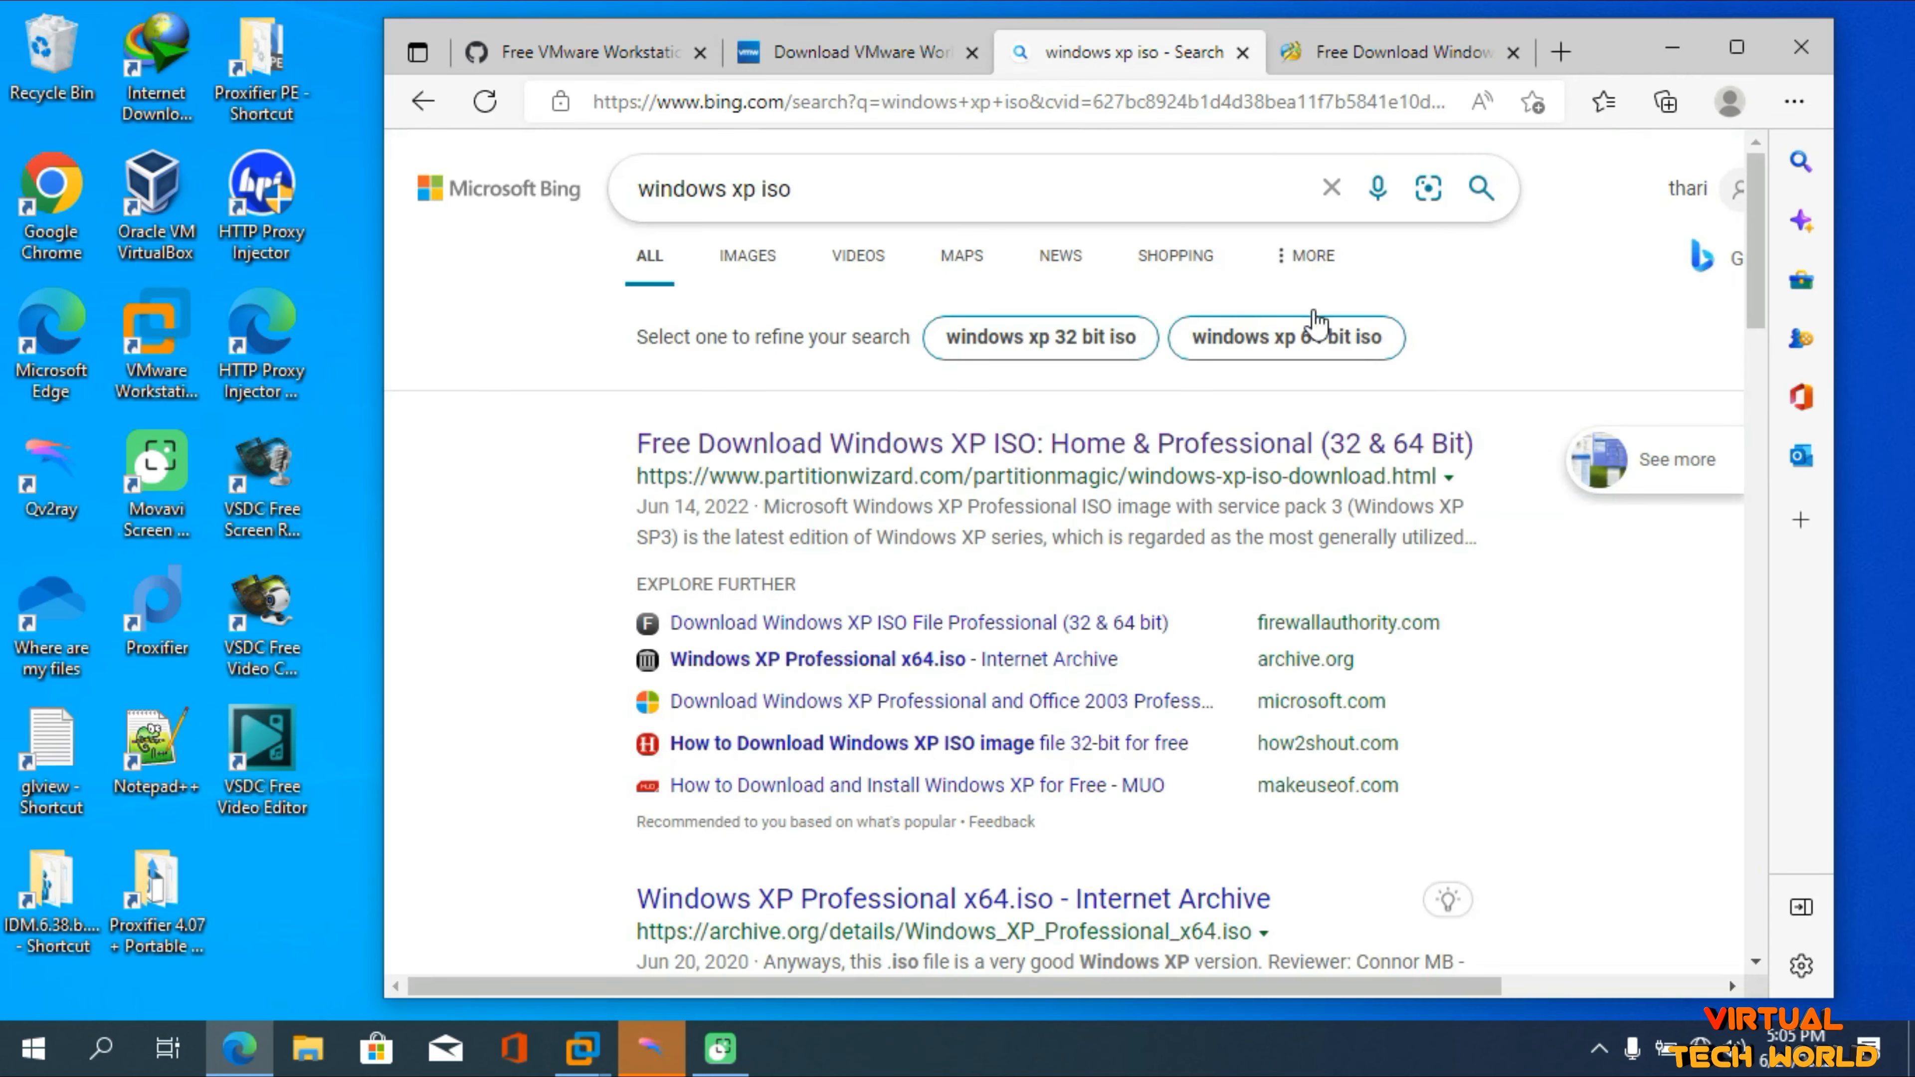
pyautogui.click(1360, 51)
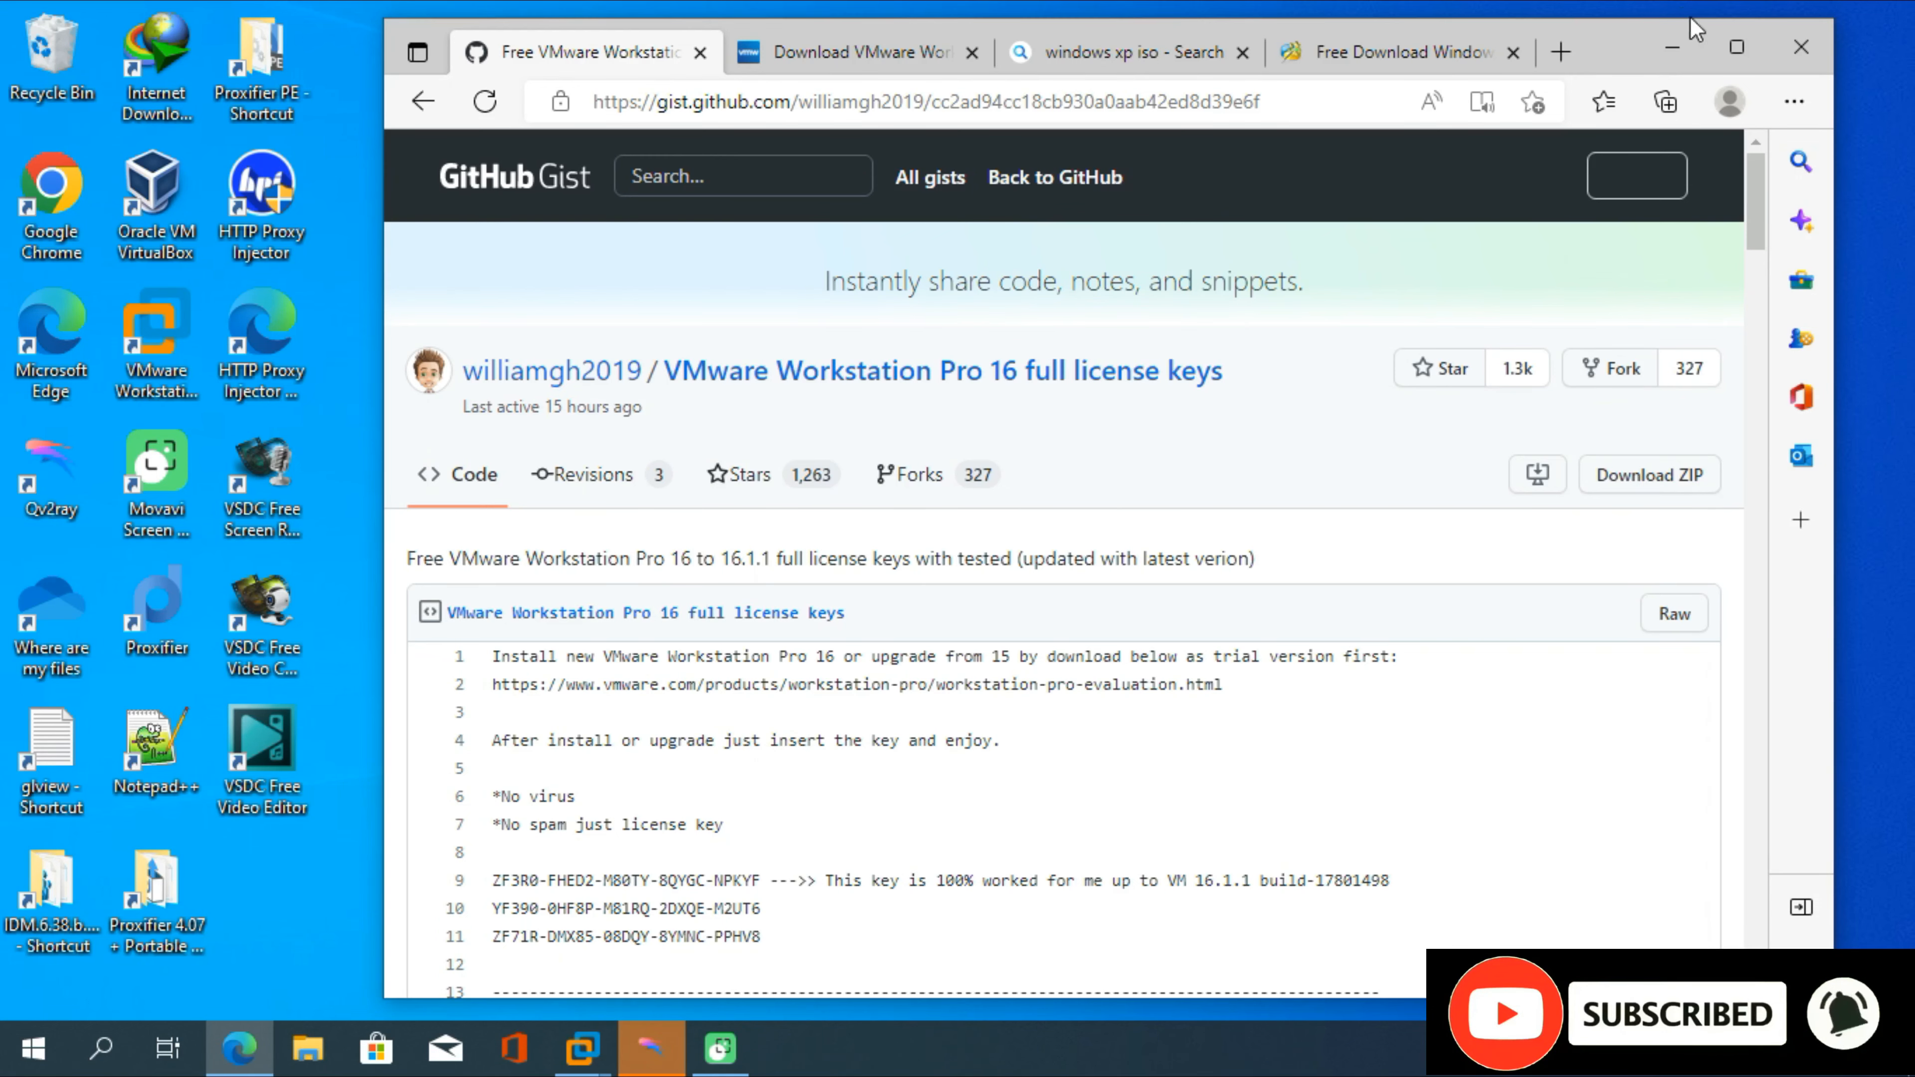
pyautogui.click(1672, 47)
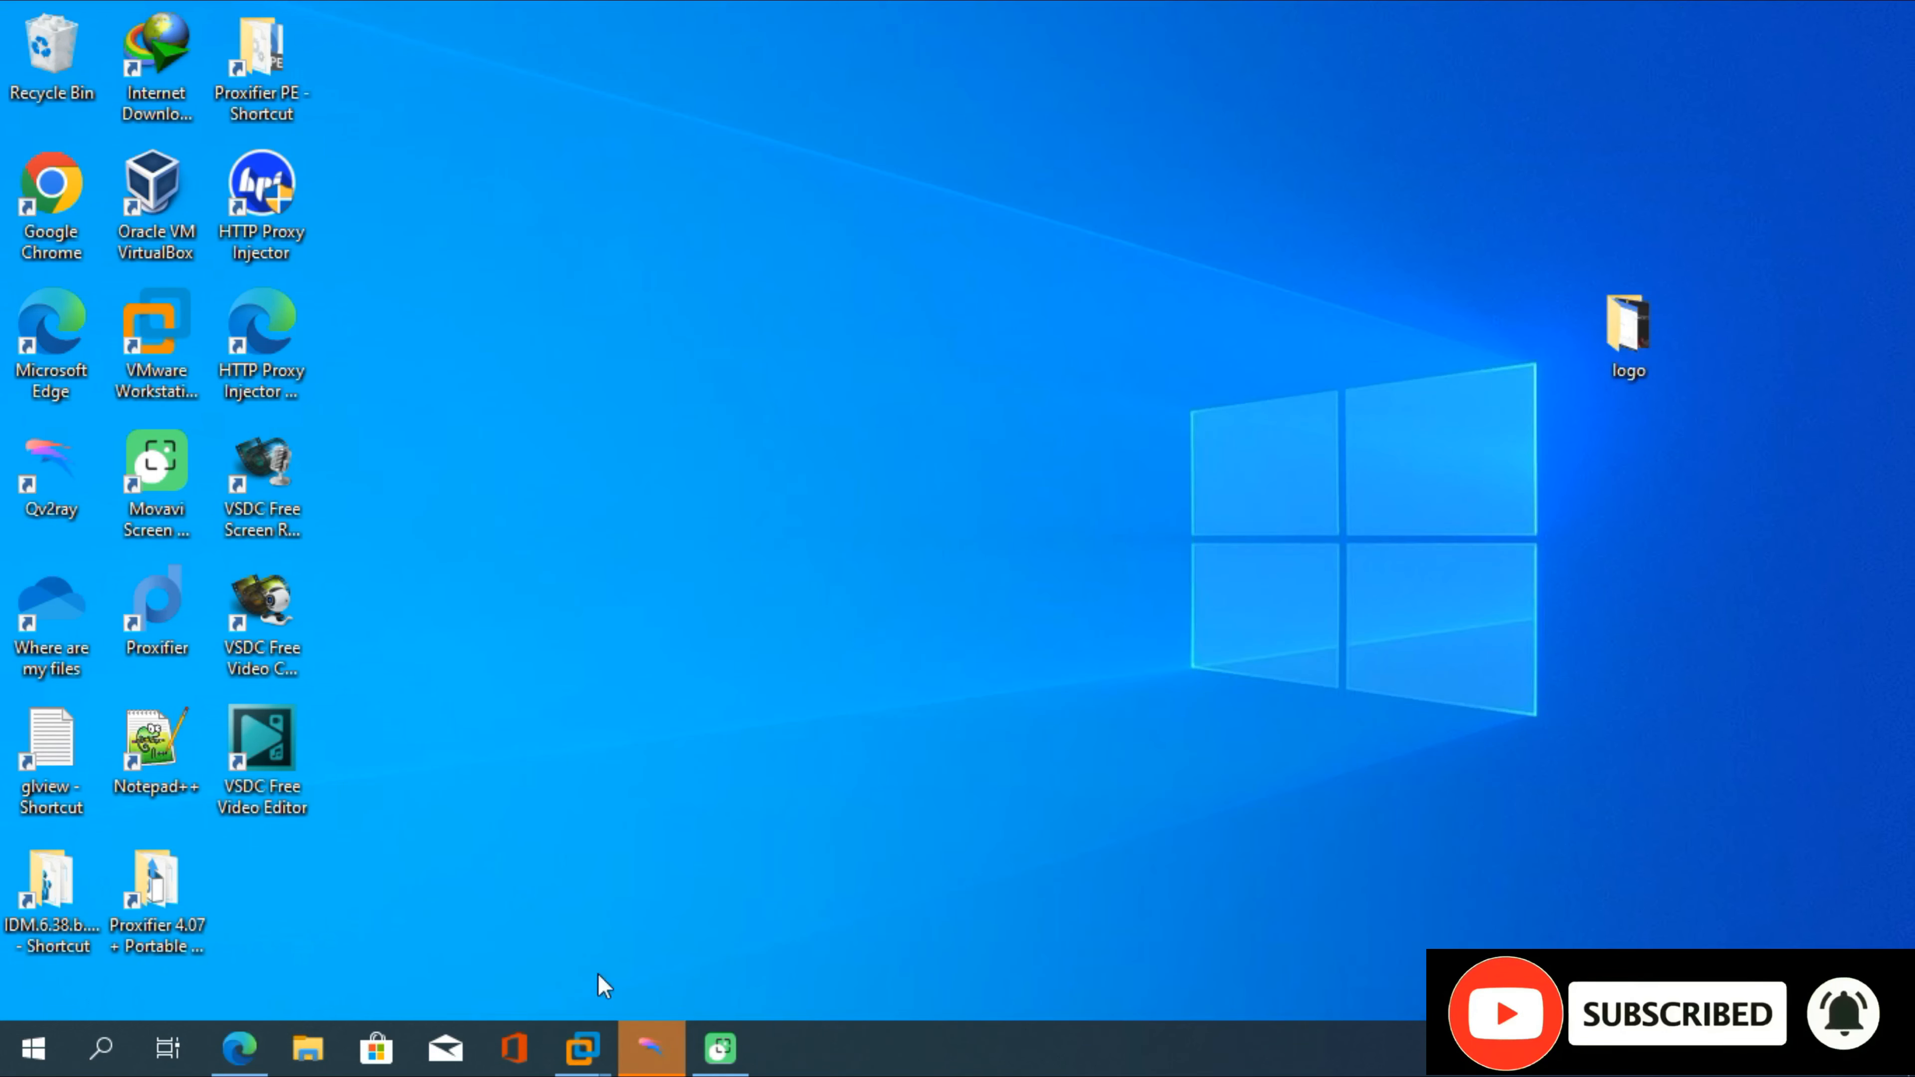
# Switch to VMware Workstation and begin a new virtual machine with Custom (advanced) configuration and Workstation 16.2.x hardware compatibility.
pyautogui.moveTo(581, 1045)
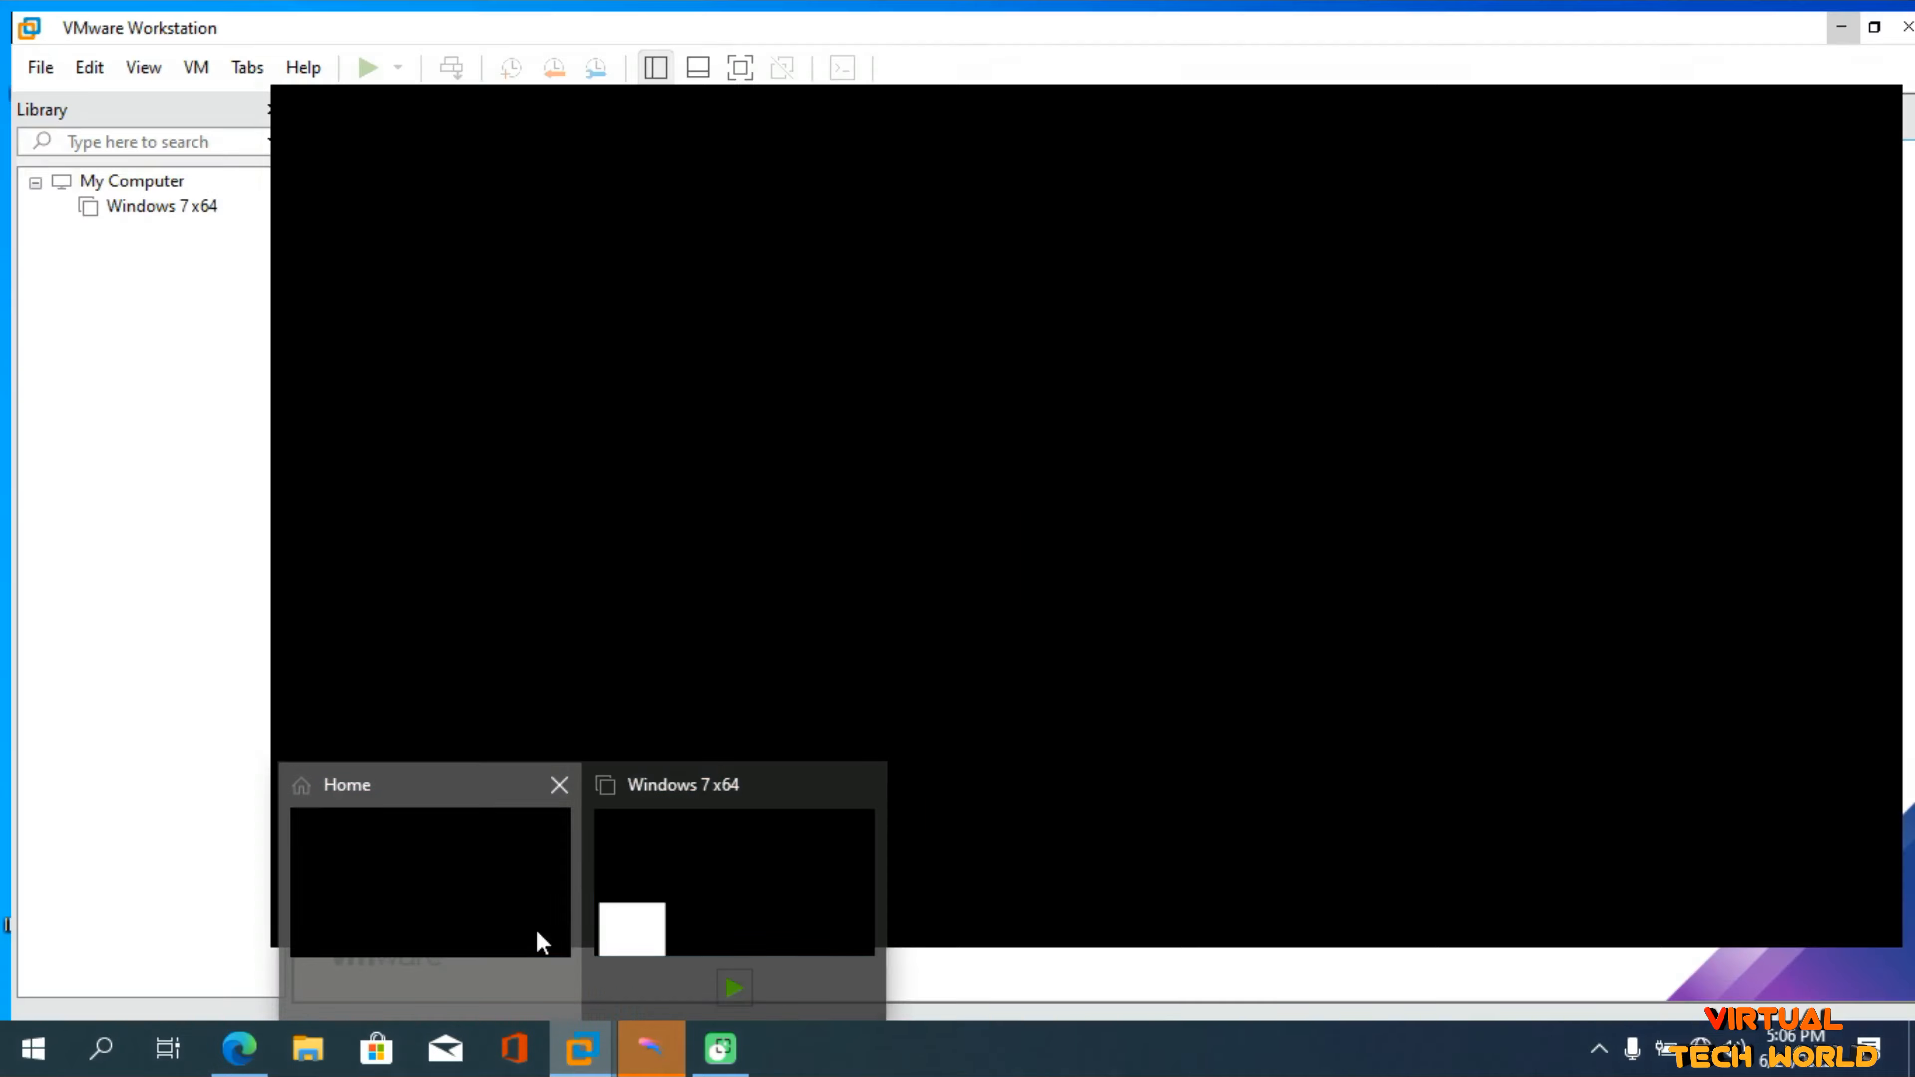
pyautogui.click(541, 943)
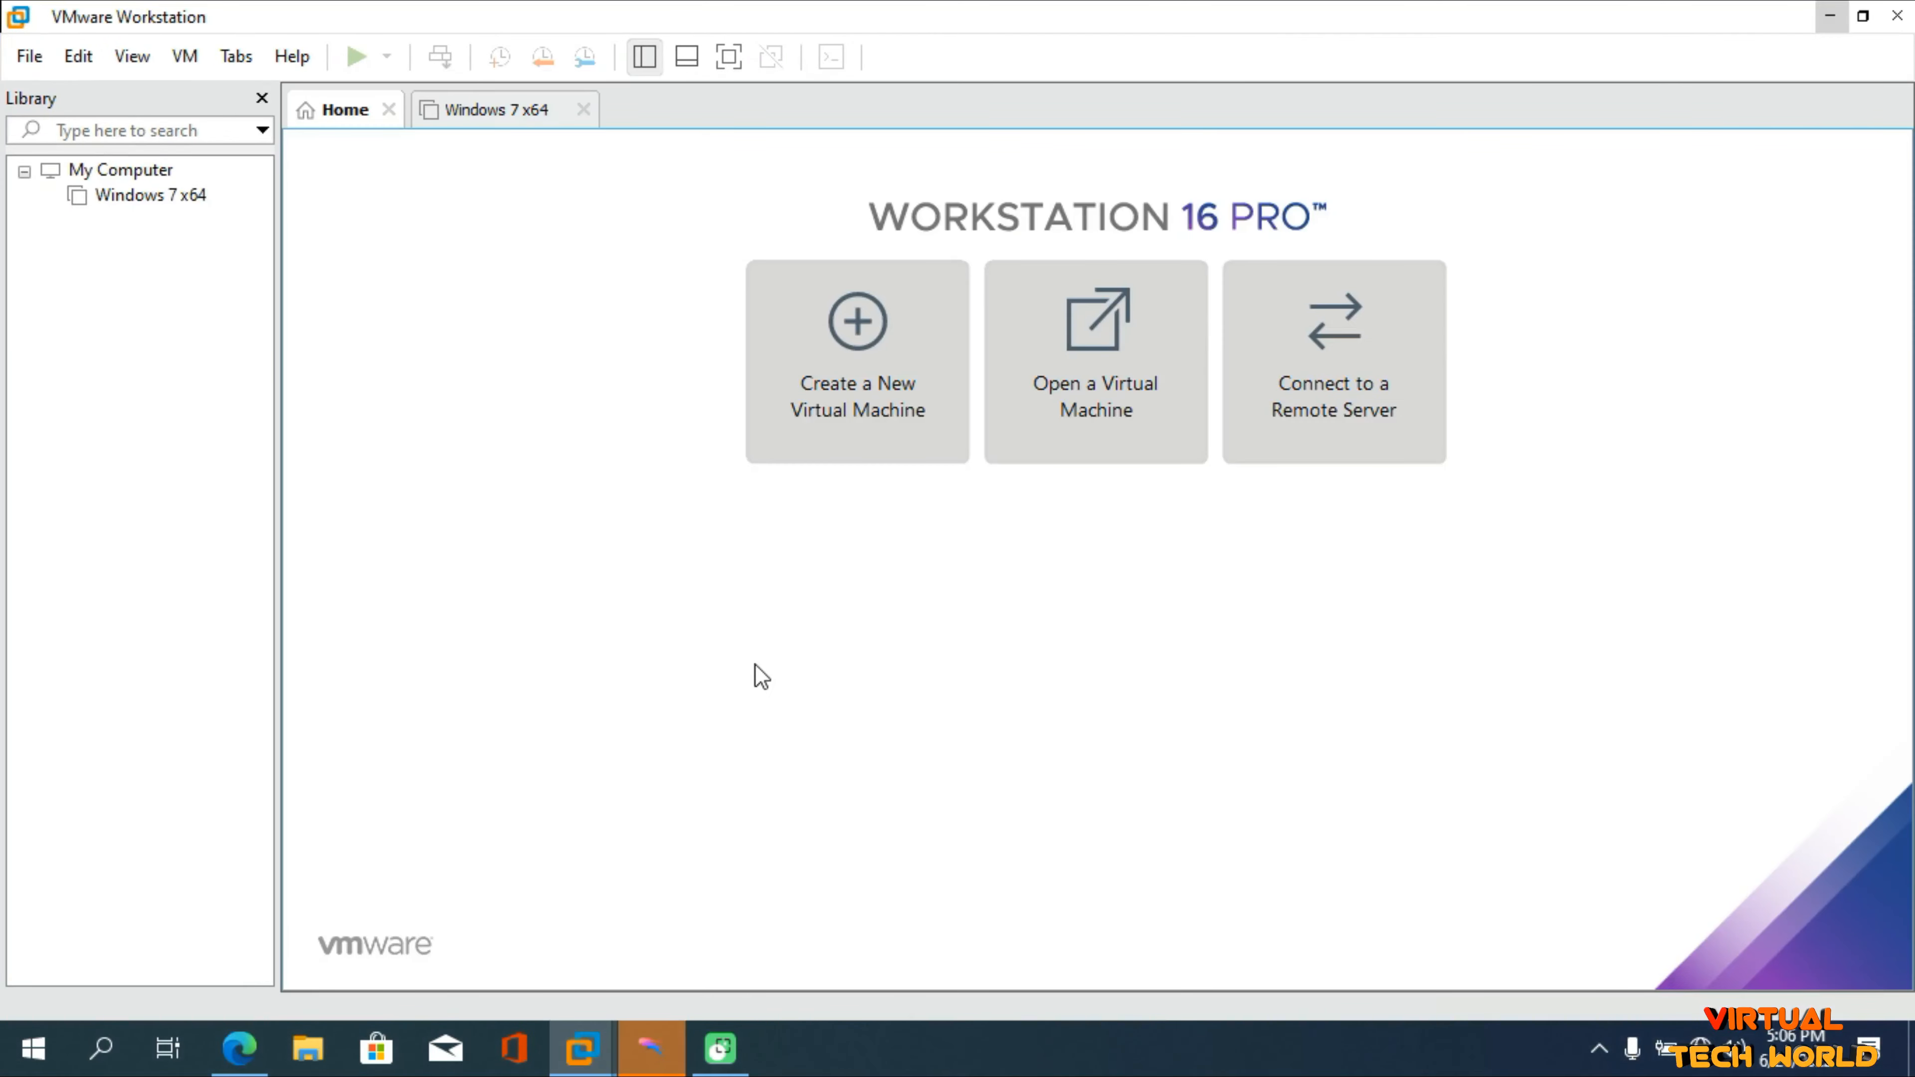
pyautogui.click(903, 414)
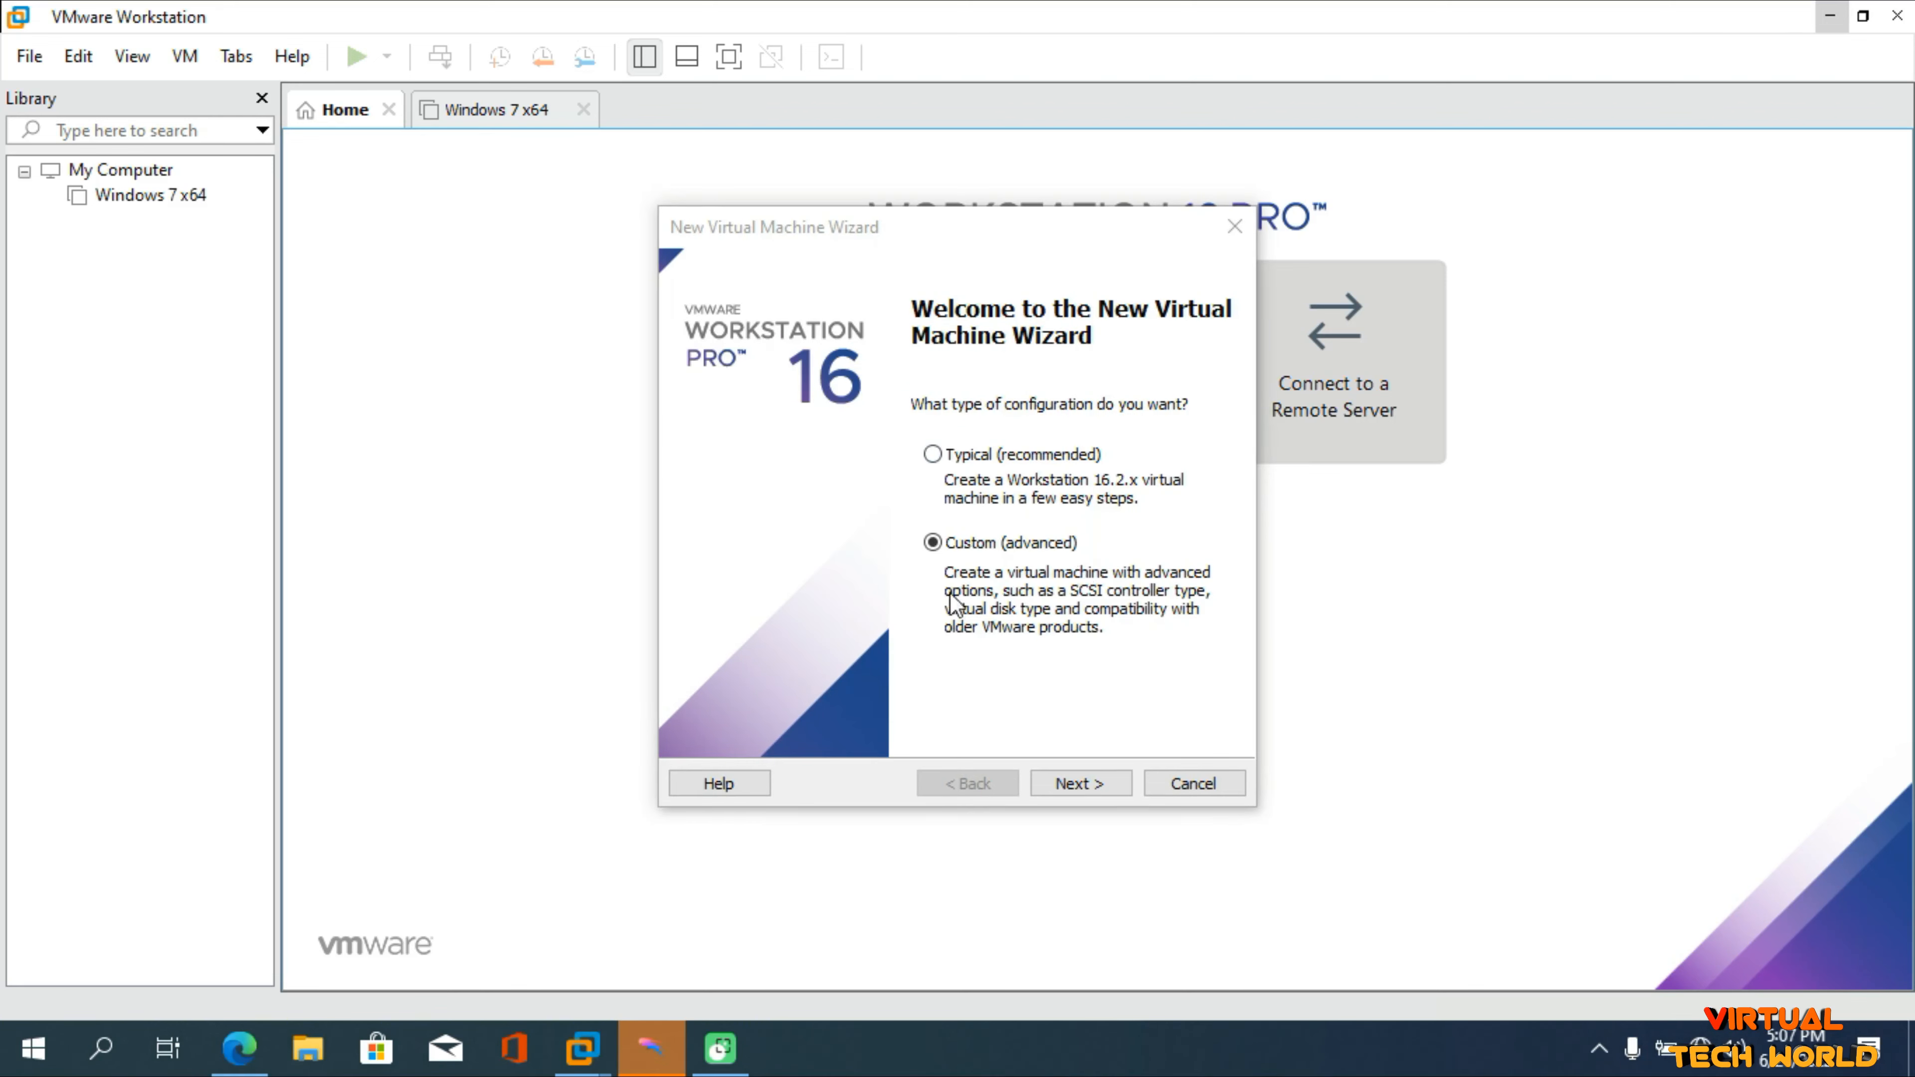
pyautogui.click(976, 545)
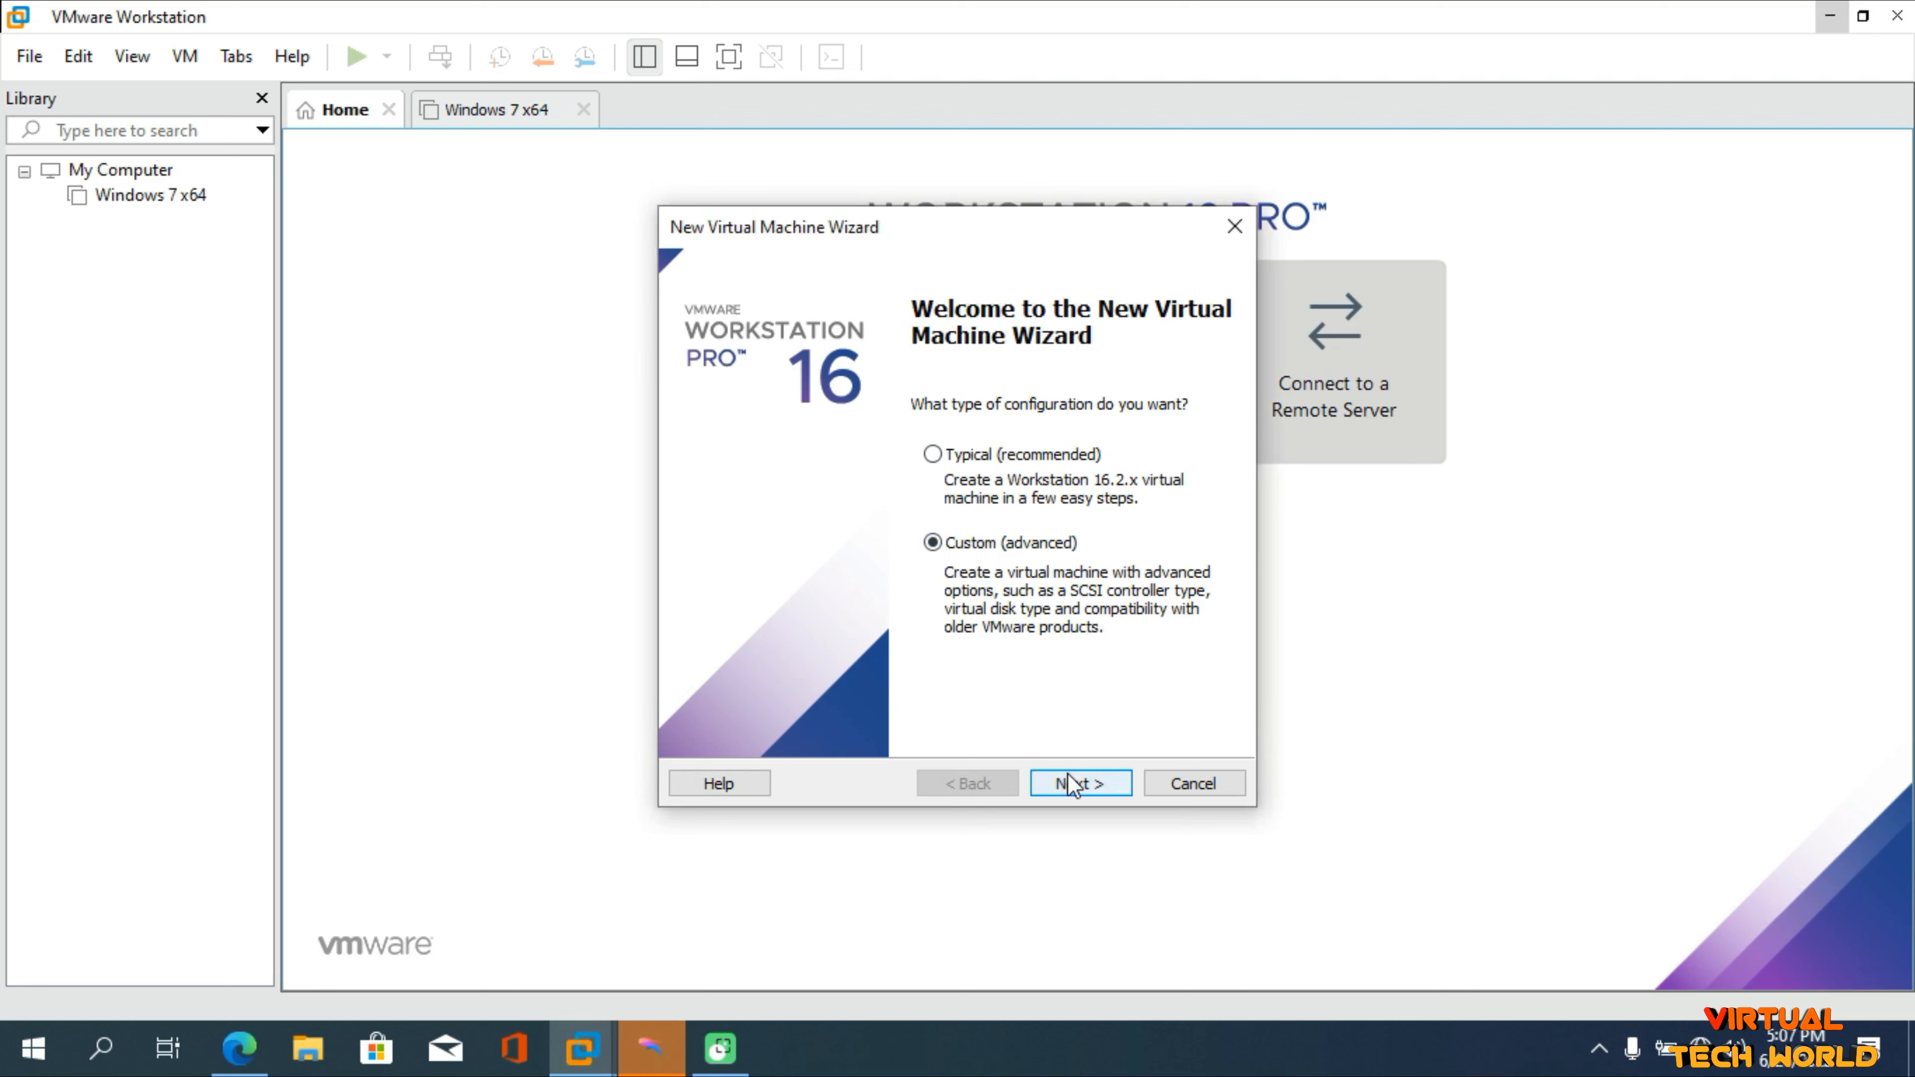
pyautogui.click(1074, 784)
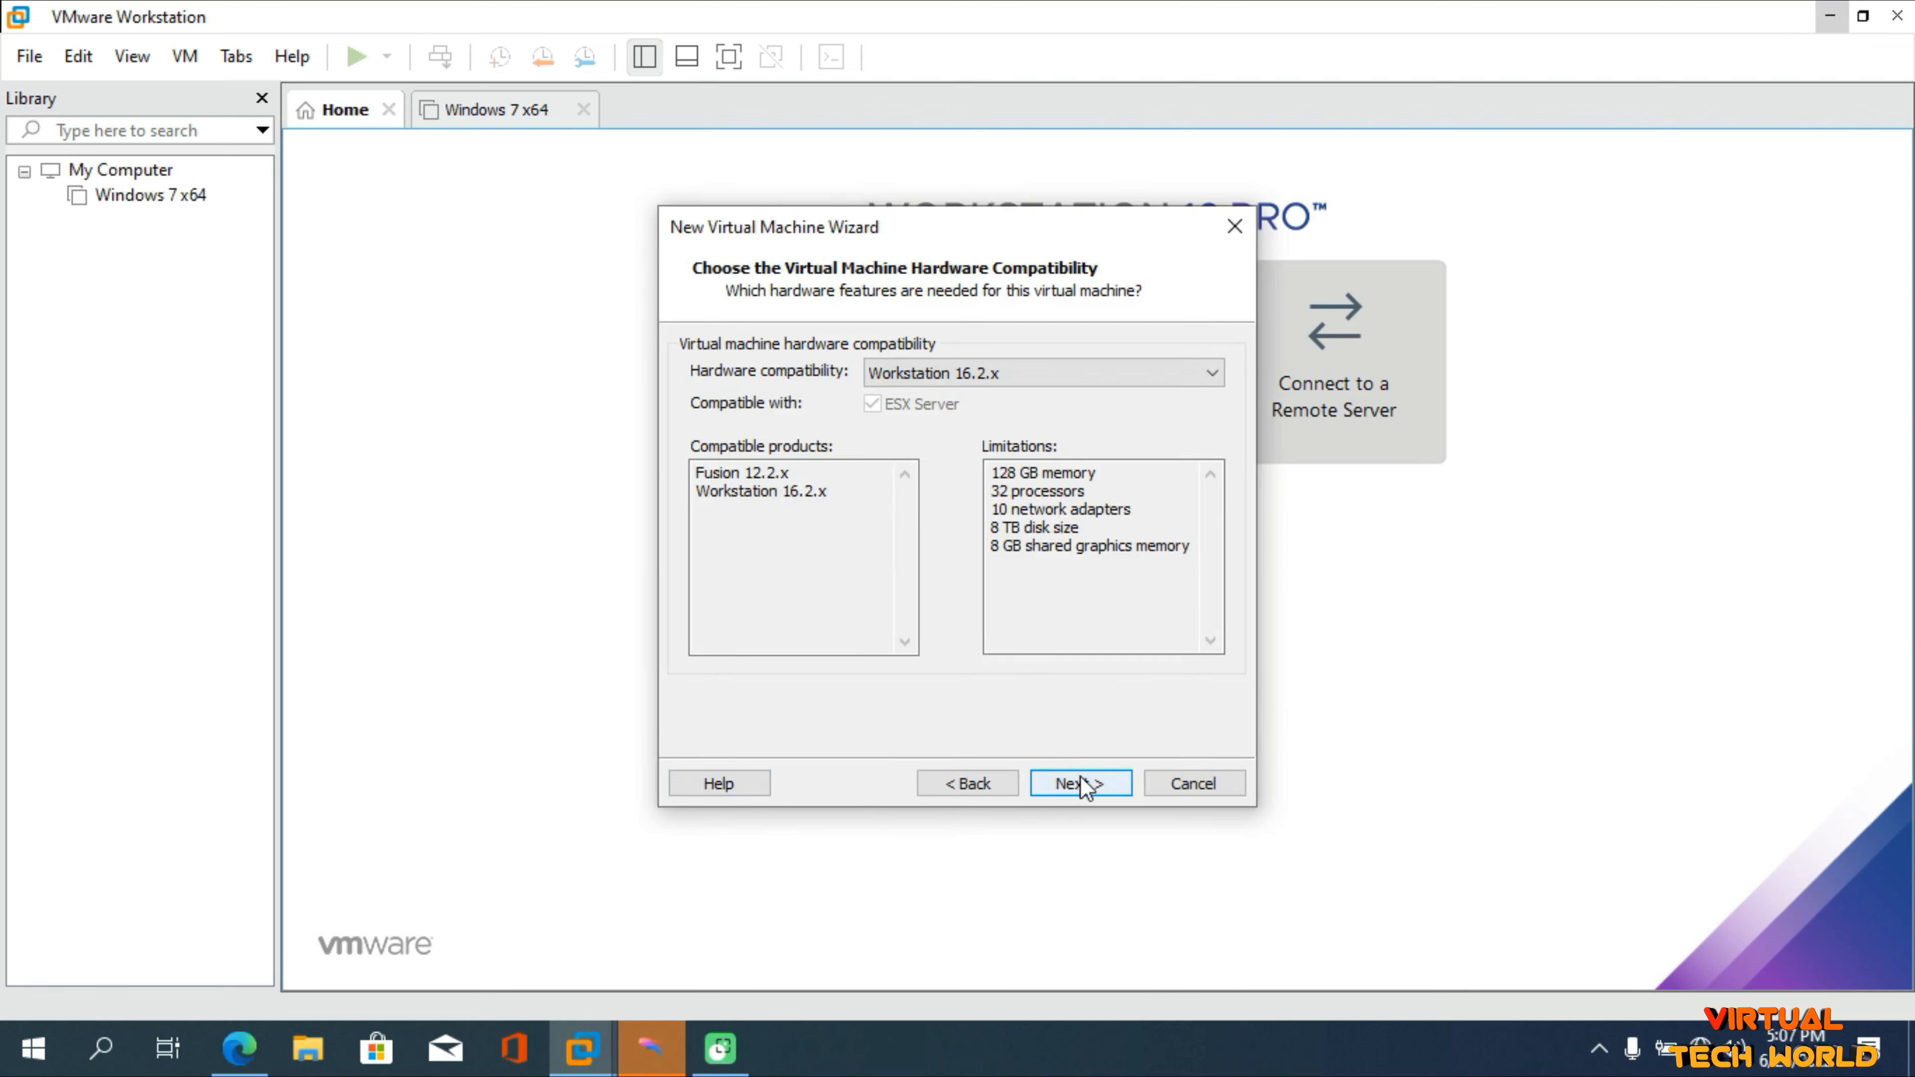
pyautogui.click(1083, 784)
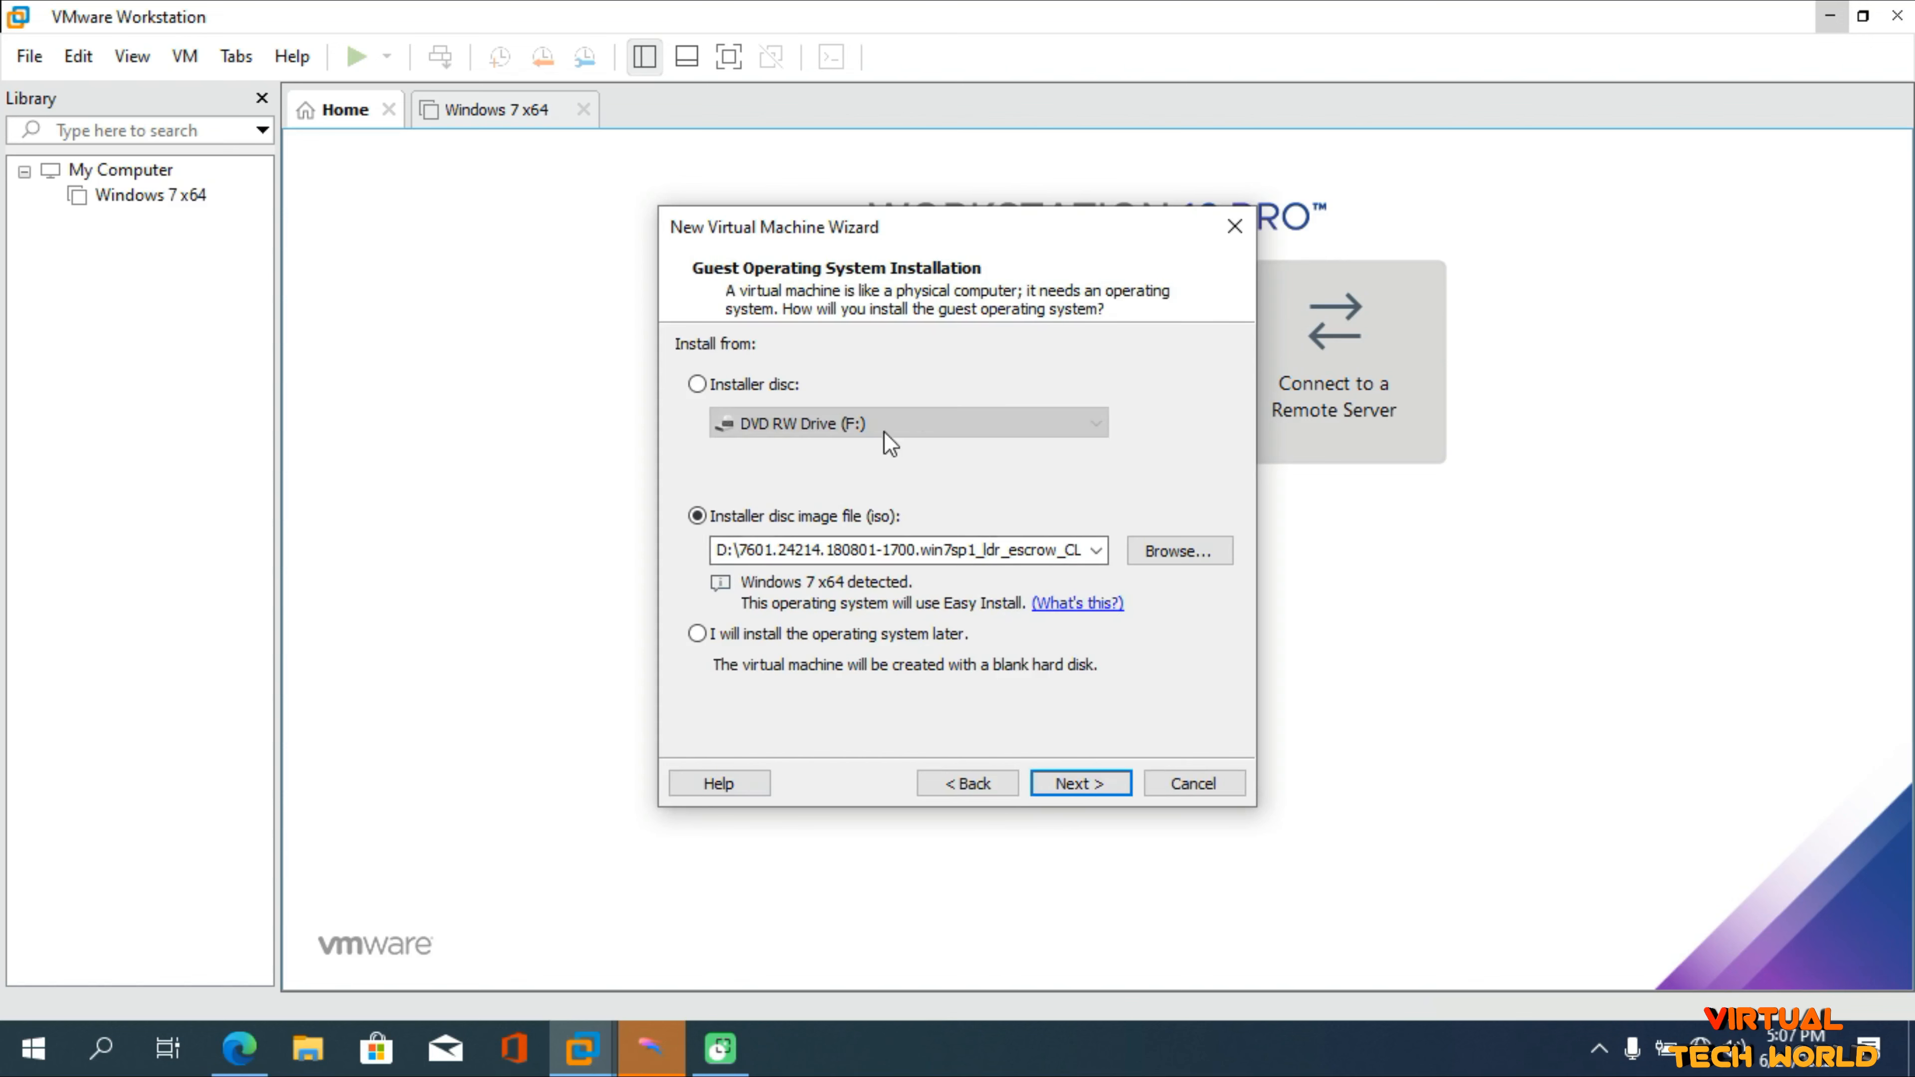
# Use the Windows XP Professional 64-bit Corporate ISO from the Downloads folder as the installer disc image.
pyautogui.click(1161, 558)
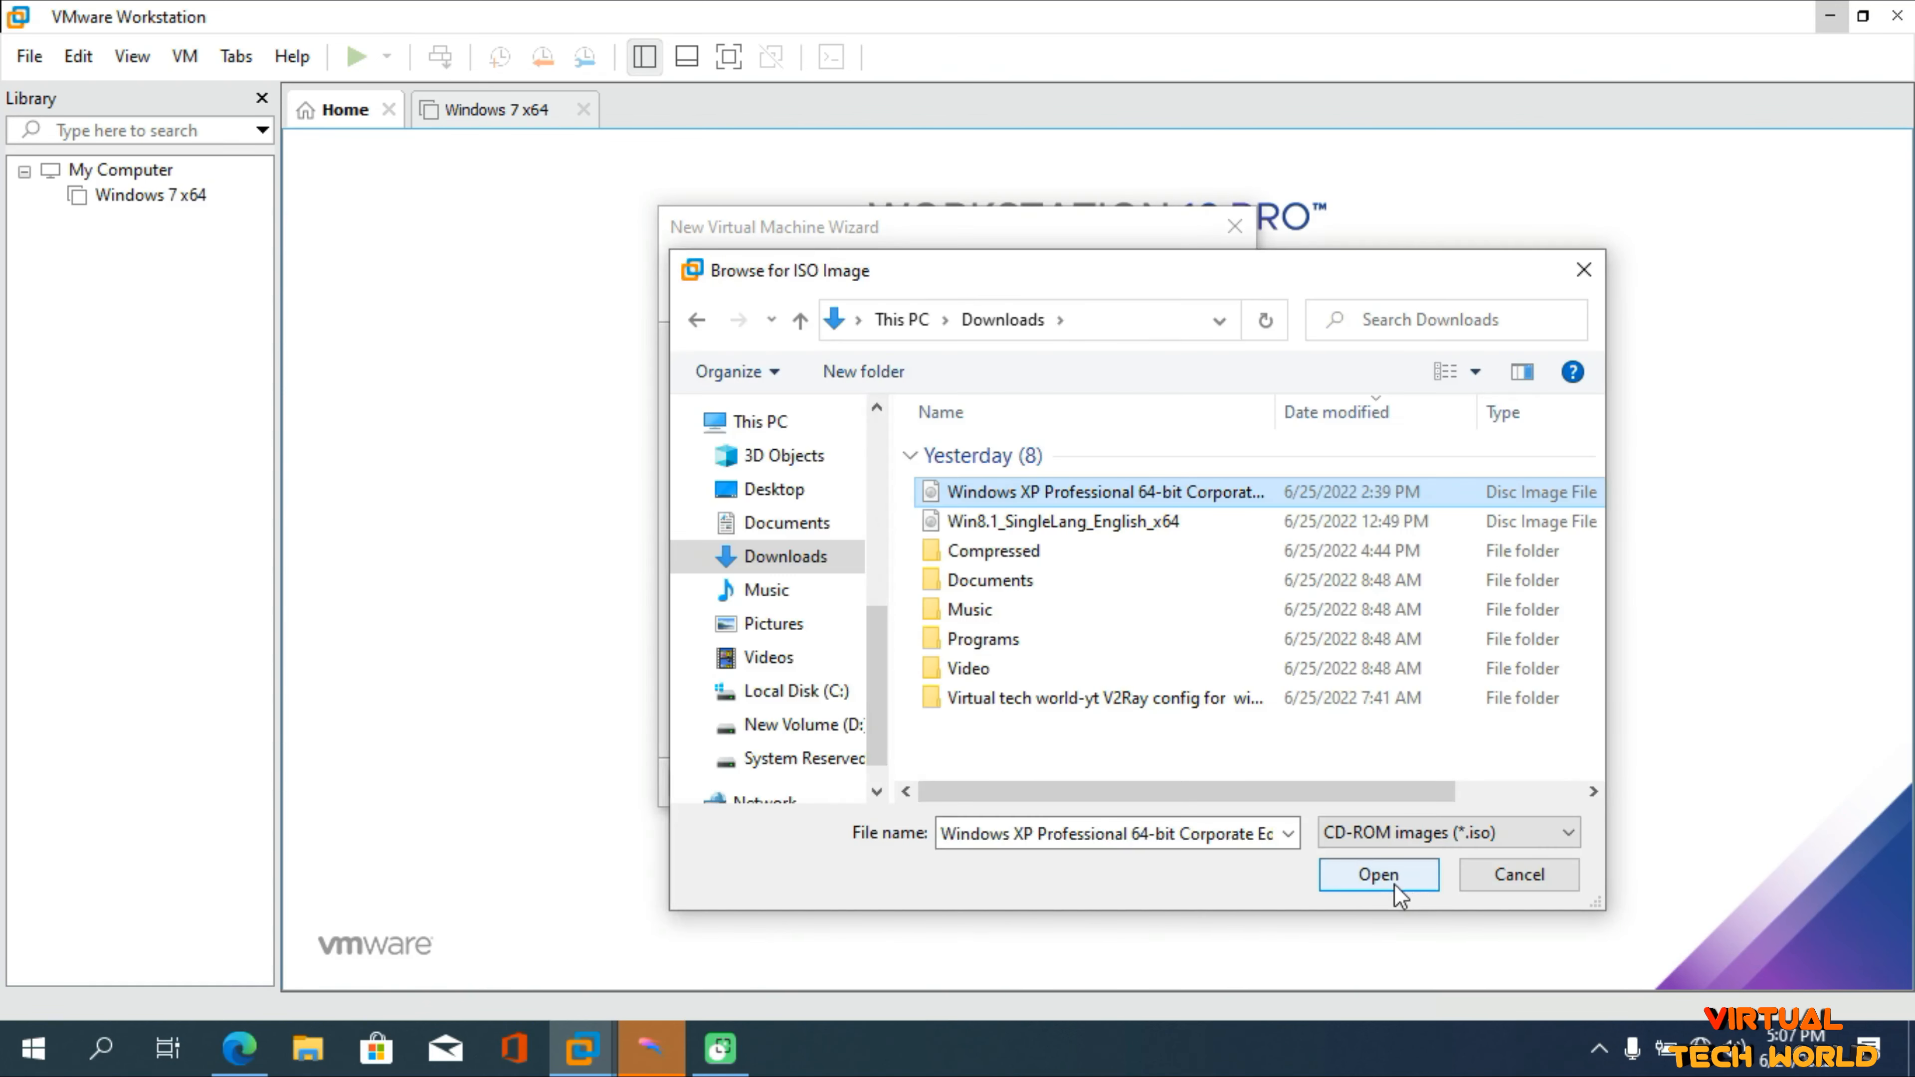
pyautogui.click(1394, 885)
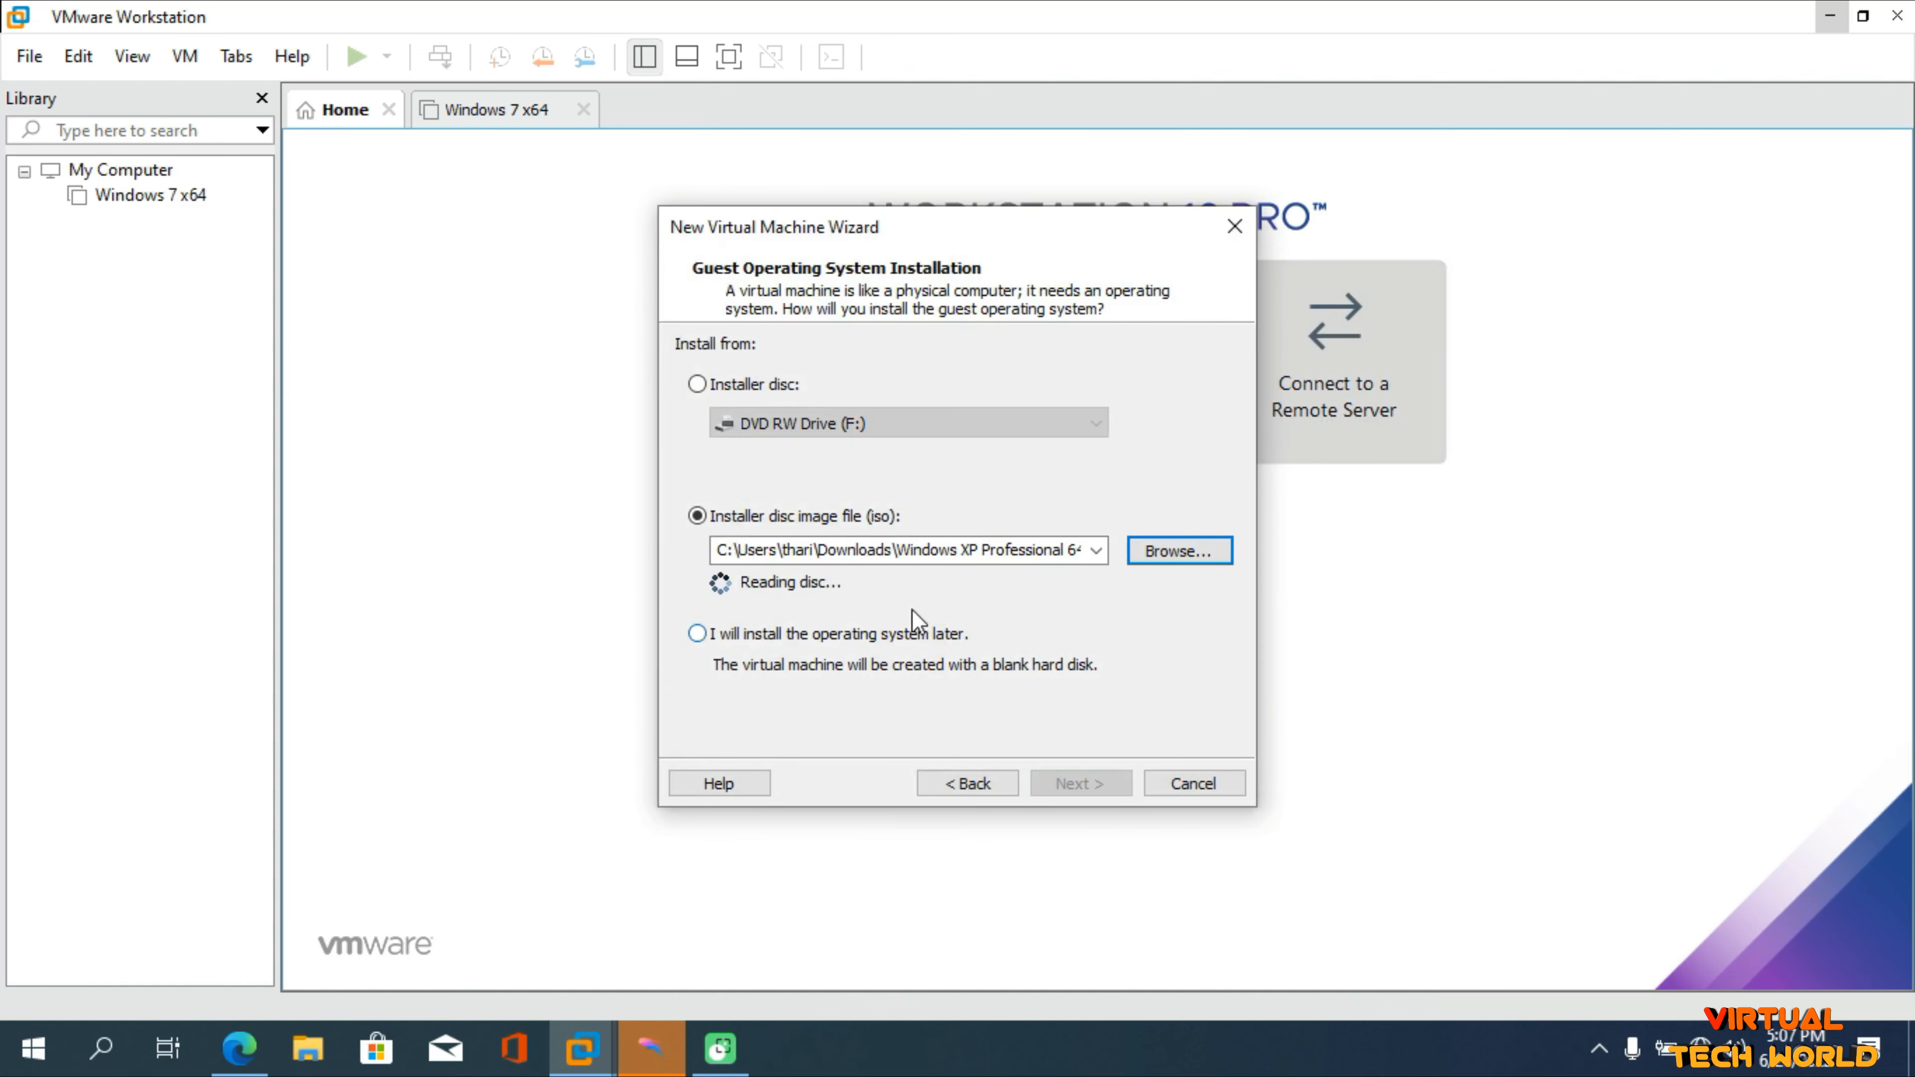
pyautogui.click(1091, 788)
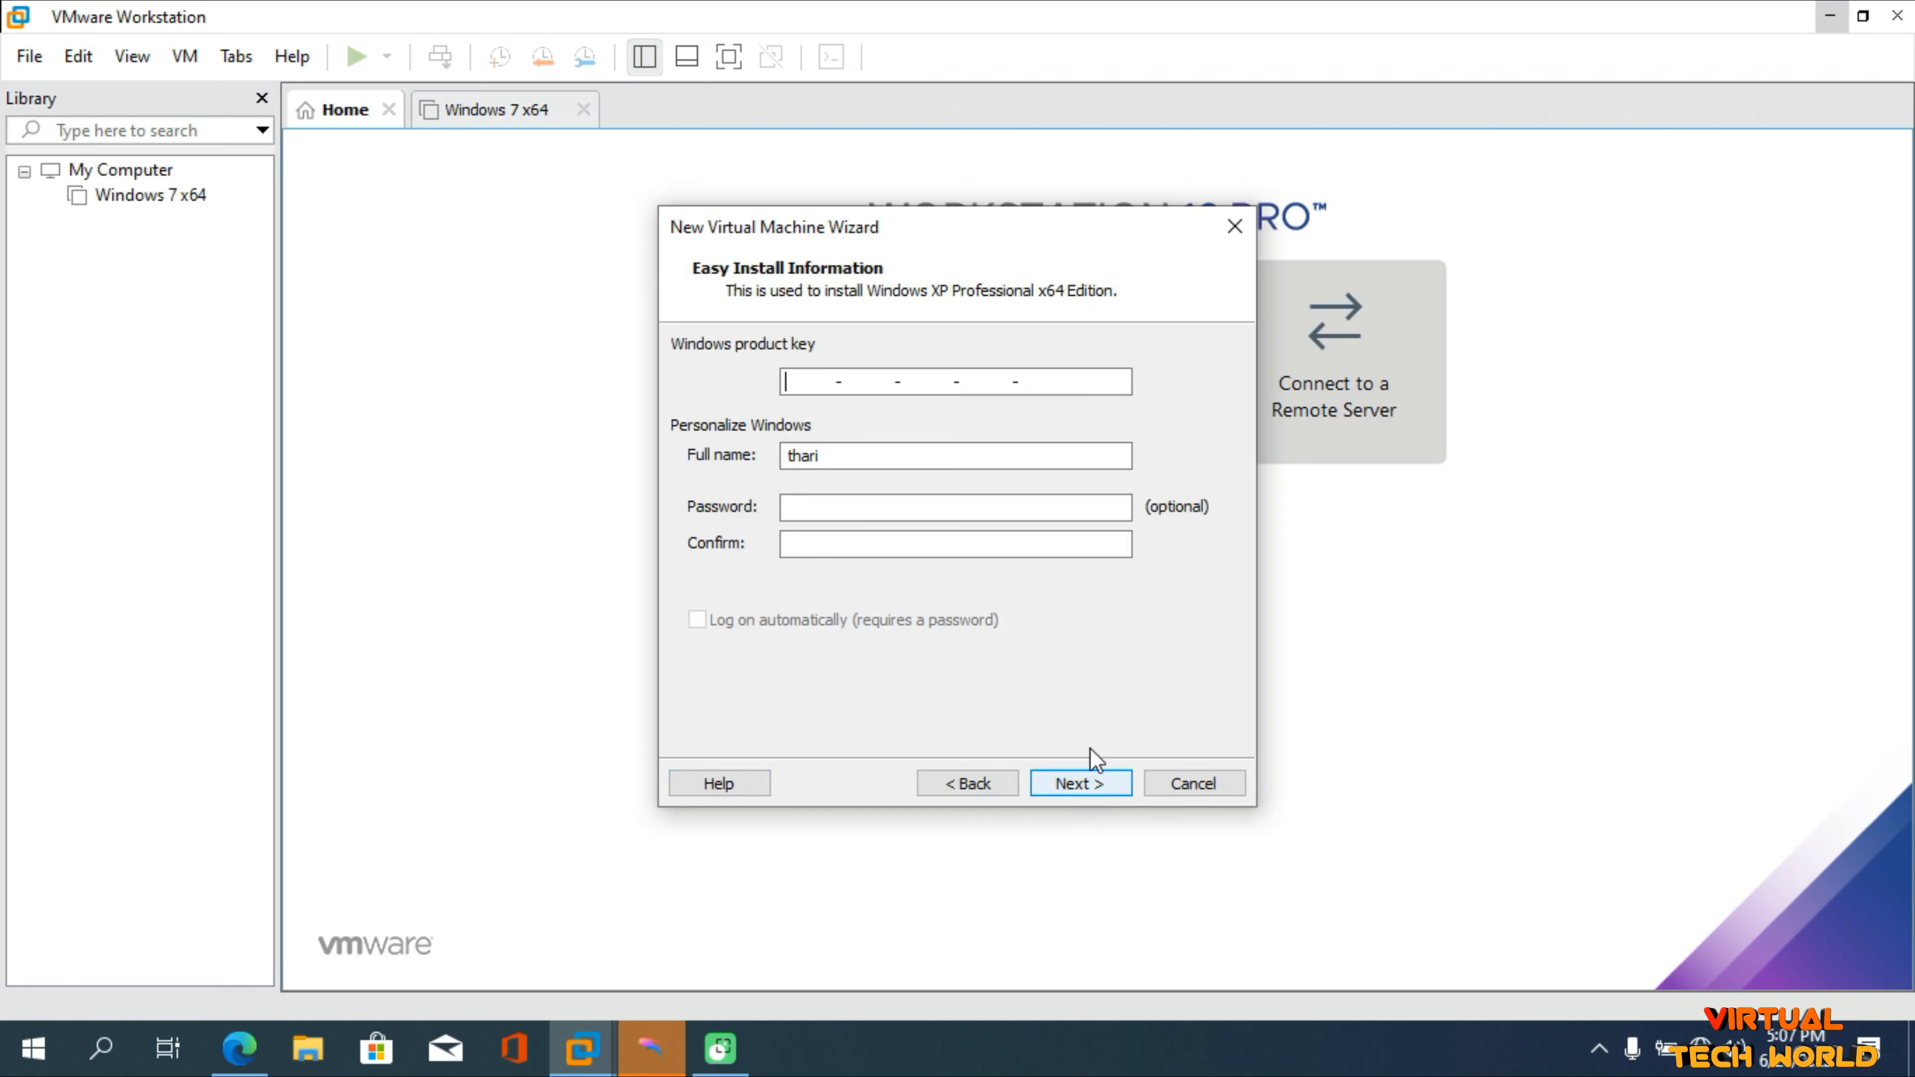
# Continue without a Windows product key and accept the default virtual machine name and location.
pyautogui.click(1070, 784)
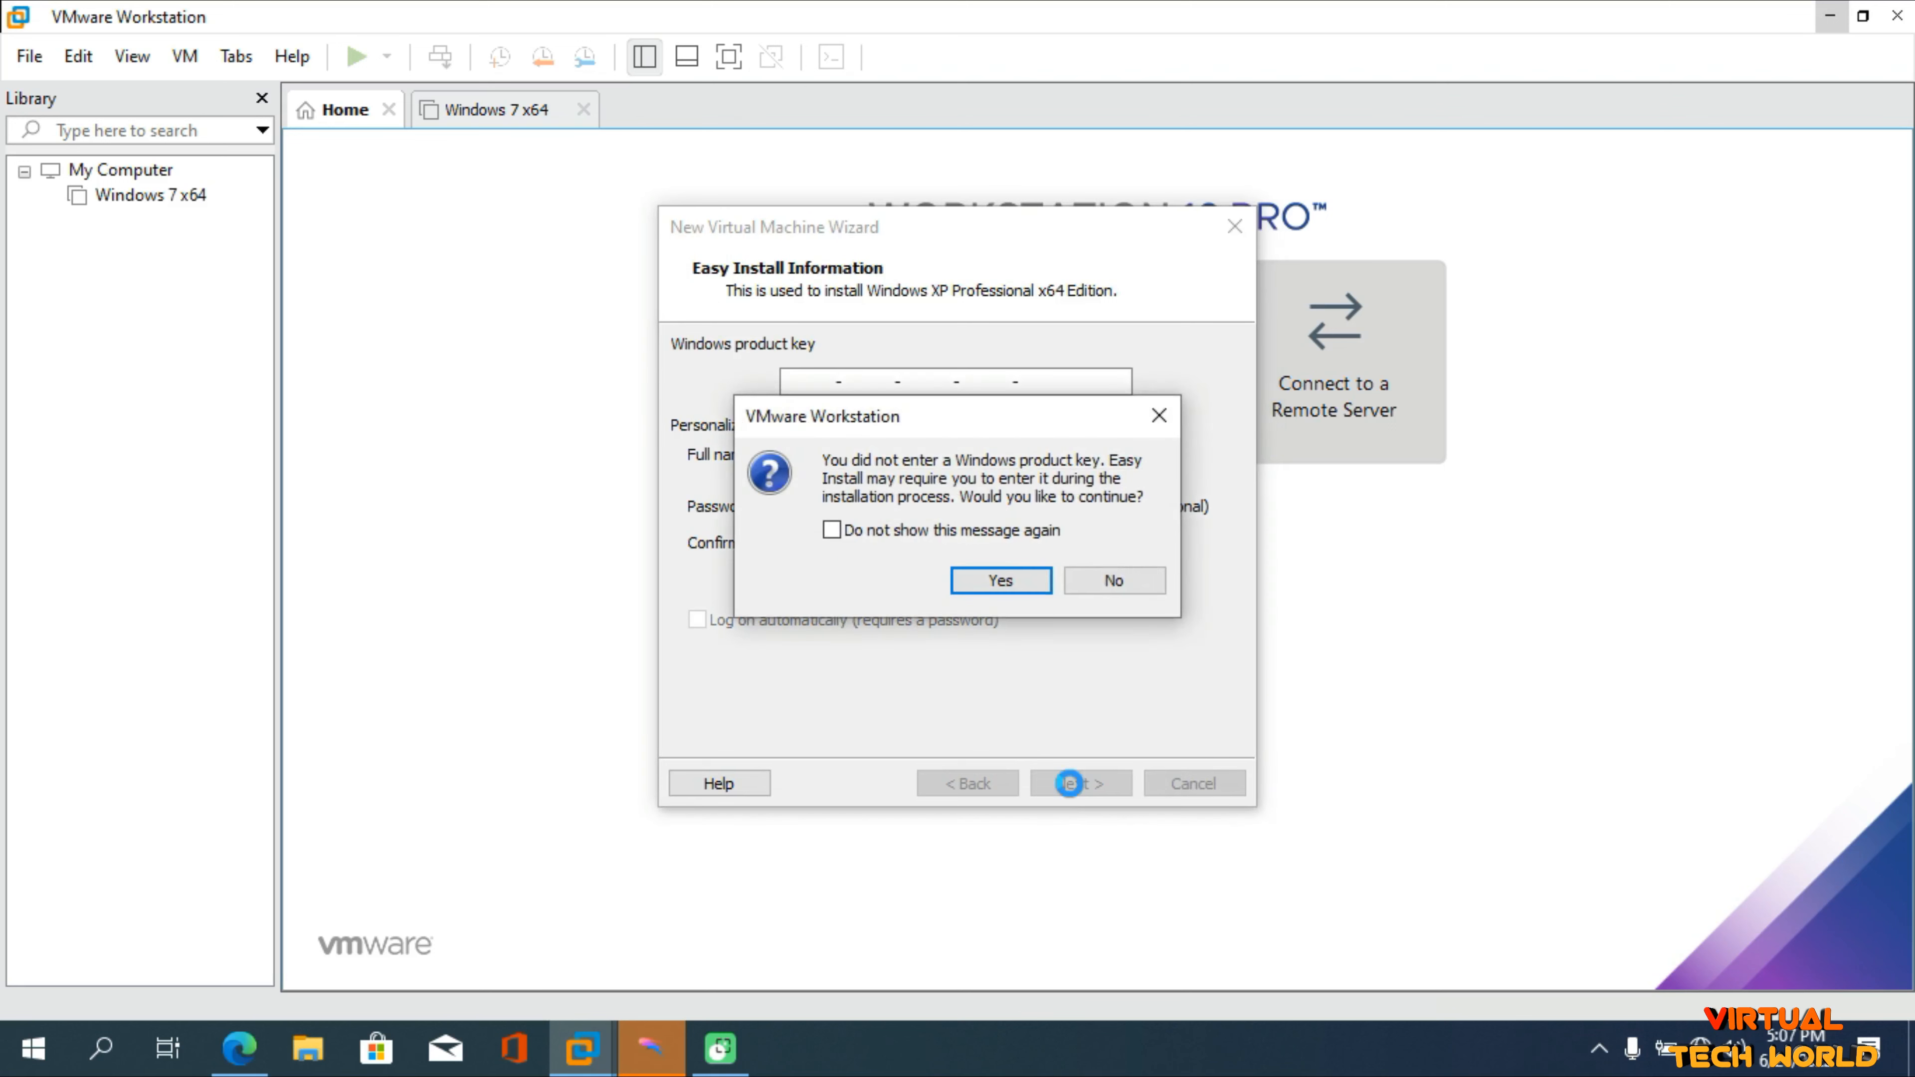
pyautogui.click(1033, 575)
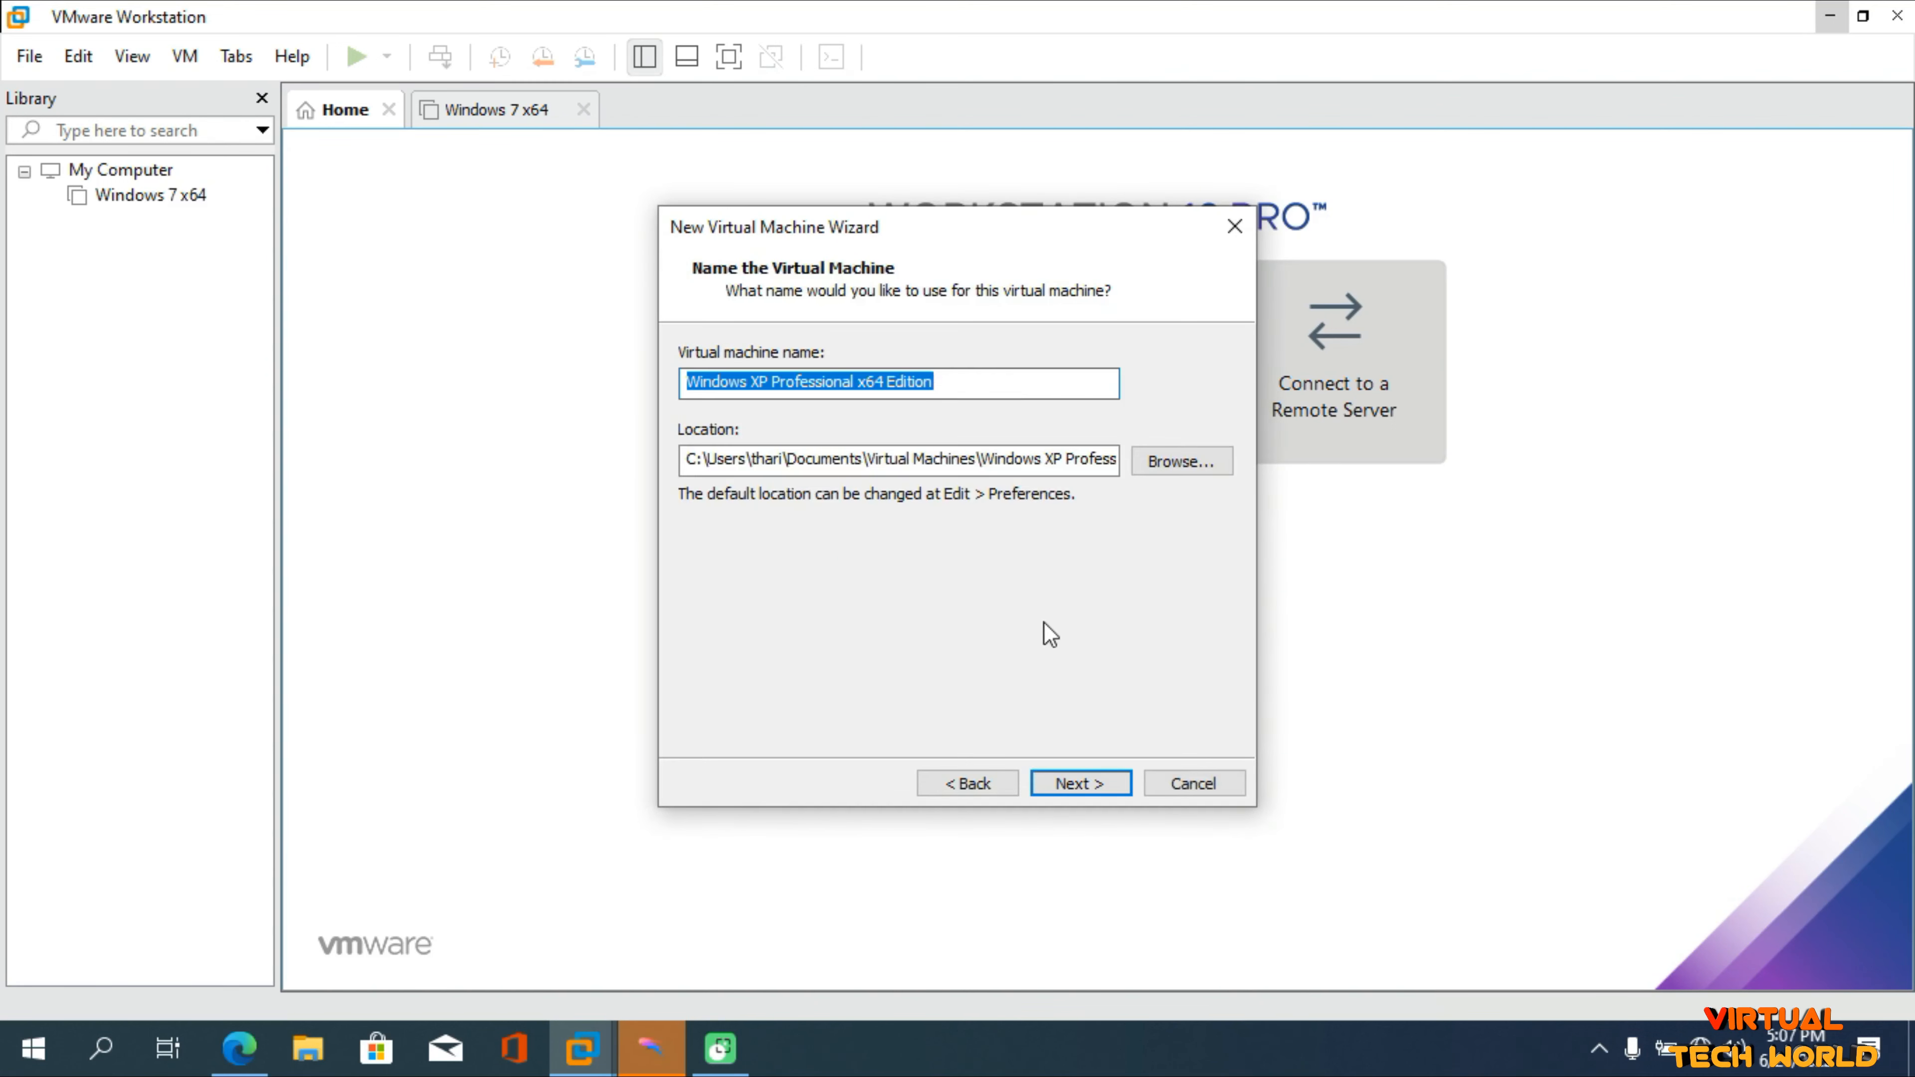
pyautogui.click(1083, 777)
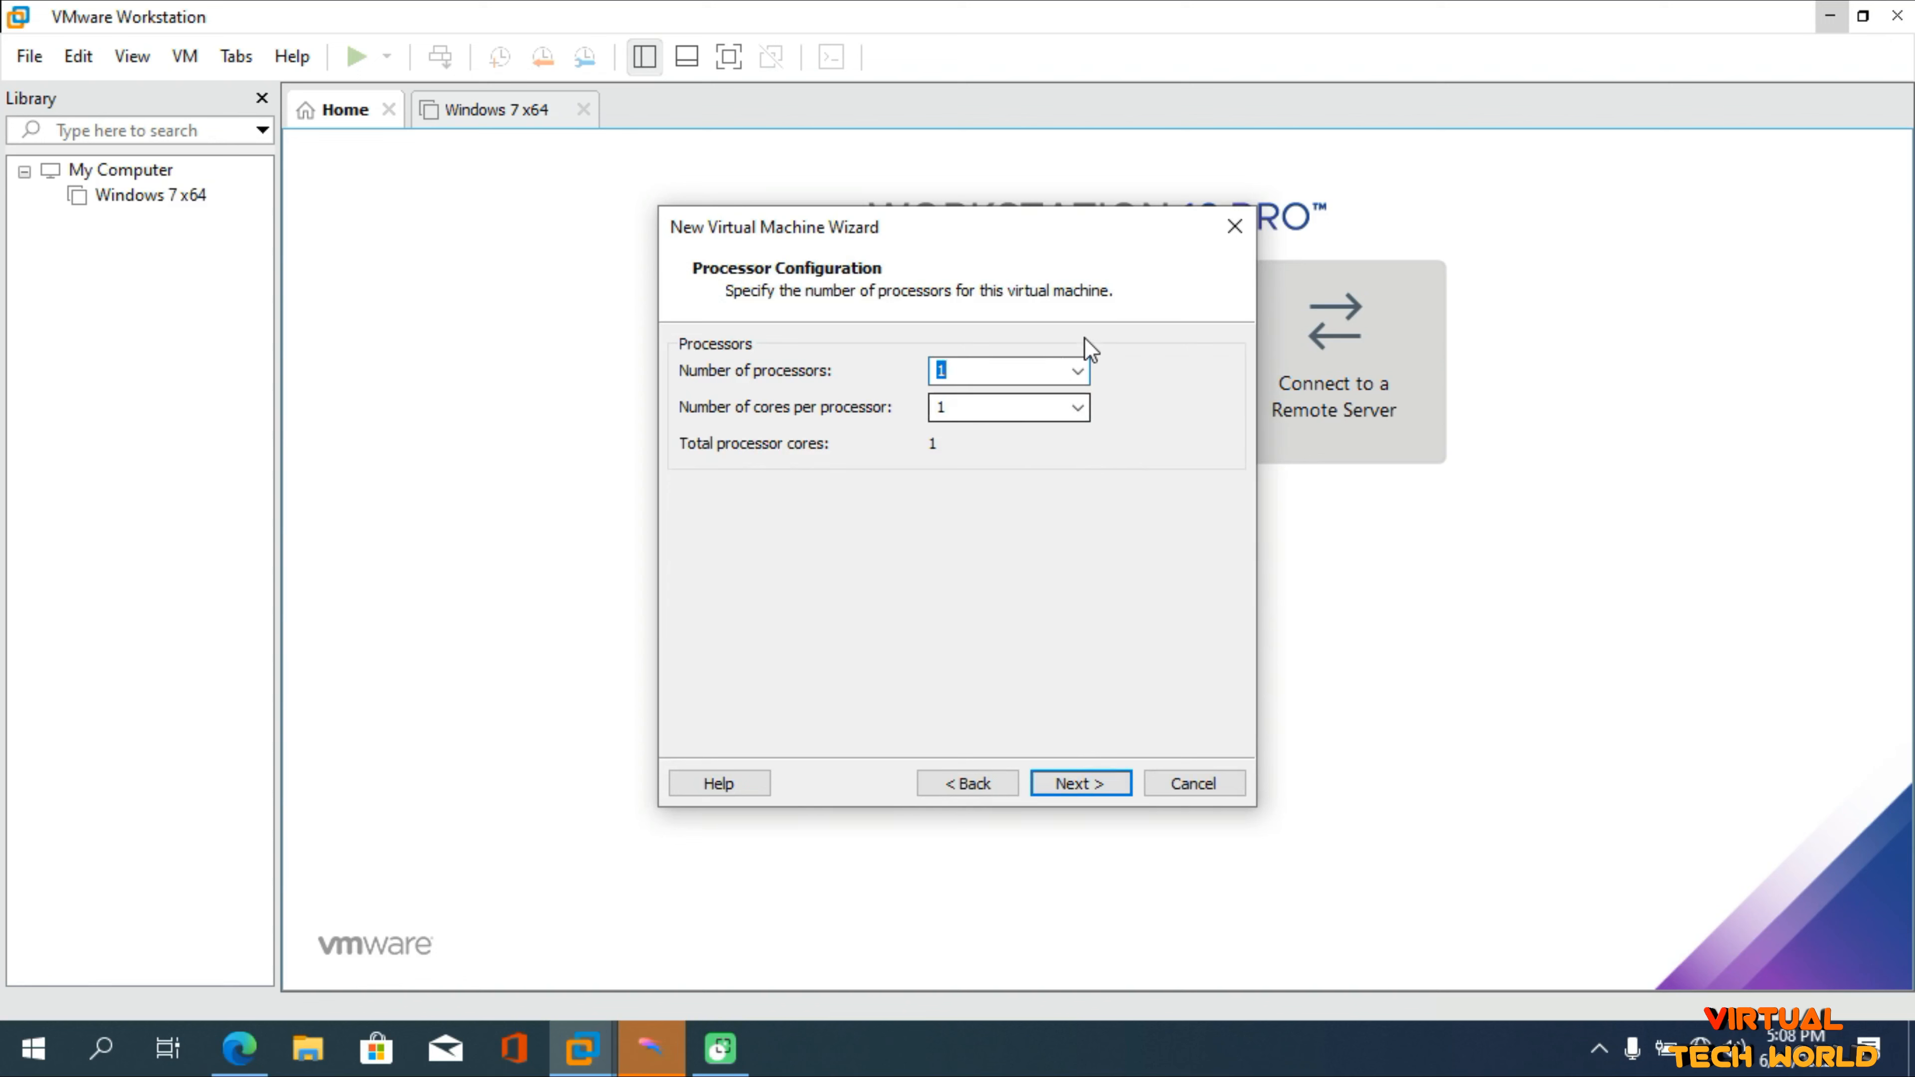
# Keep 1 processor with 1 core for the virtual machine and set its memory to 2048 MB.
pyautogui.click(1081, 369)
pyautogui.click(1081, 369)
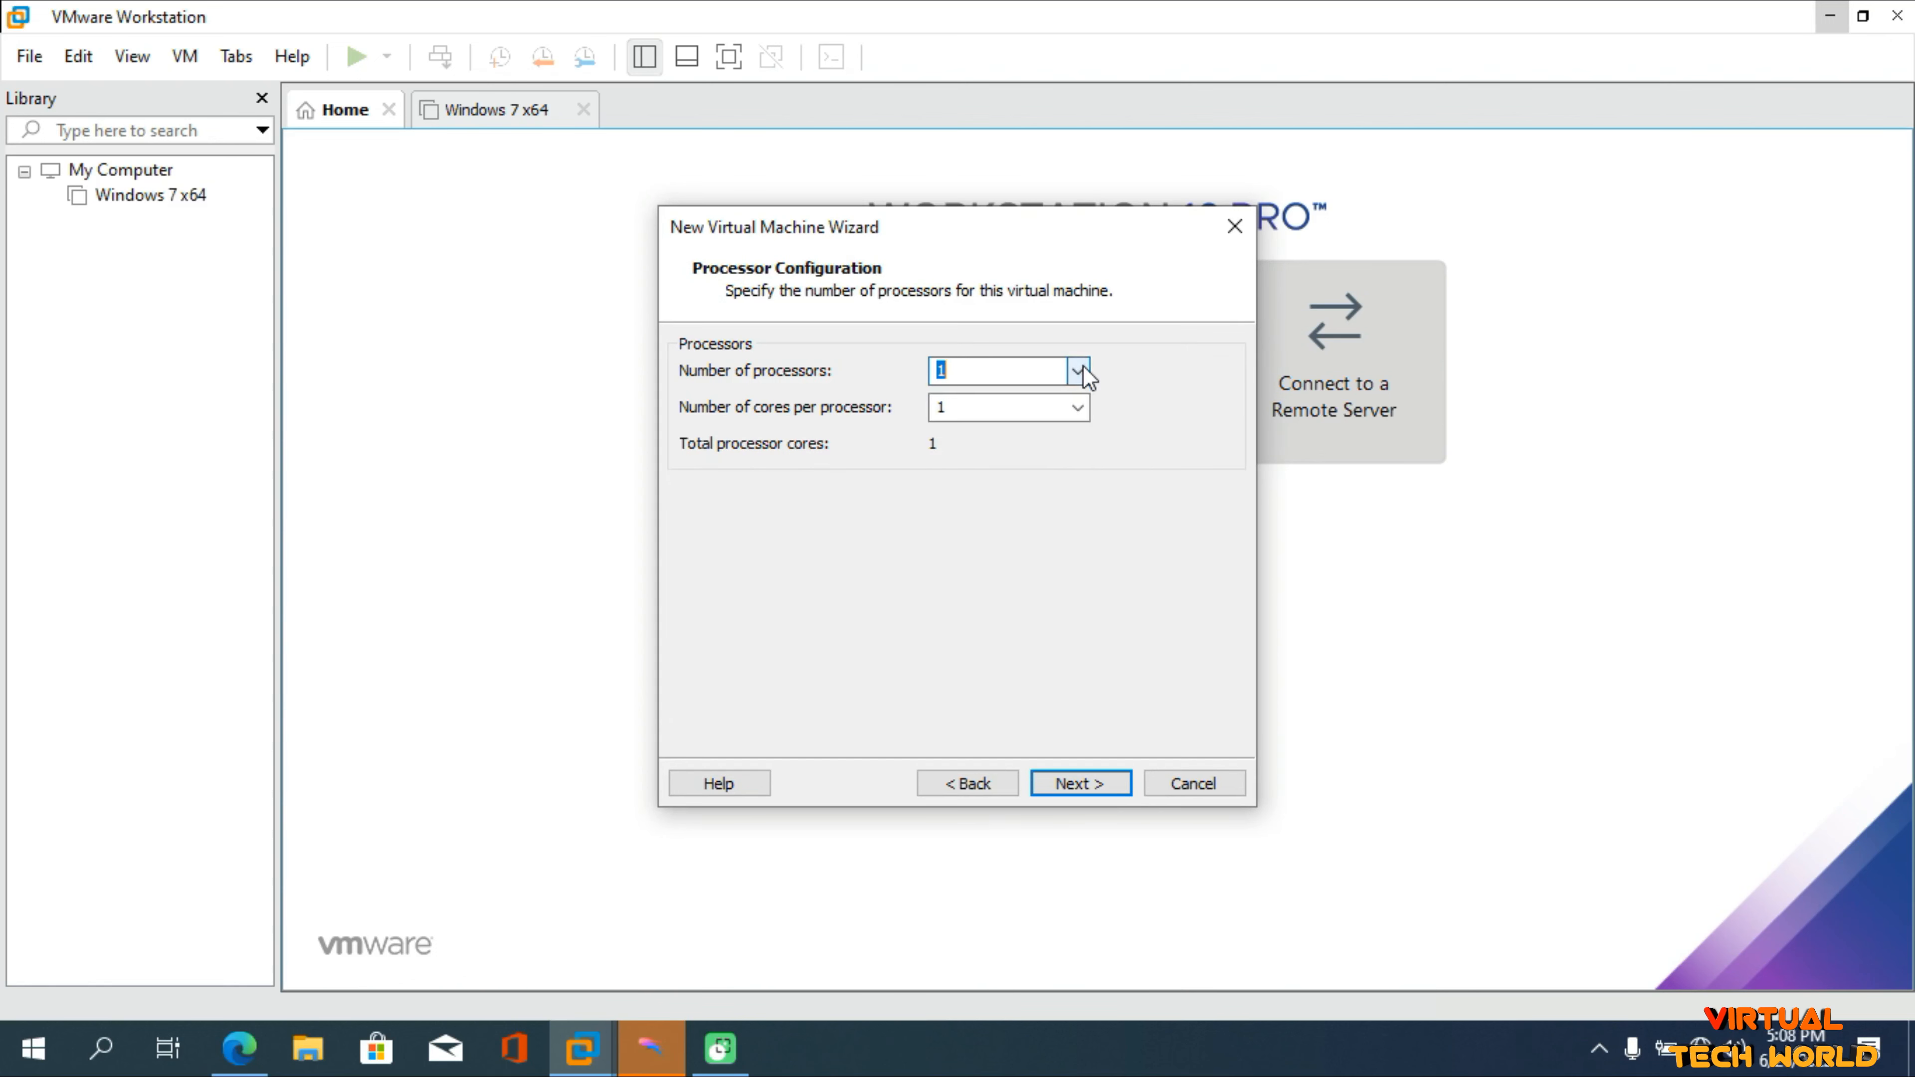
pyautogui.click(1084, 409)
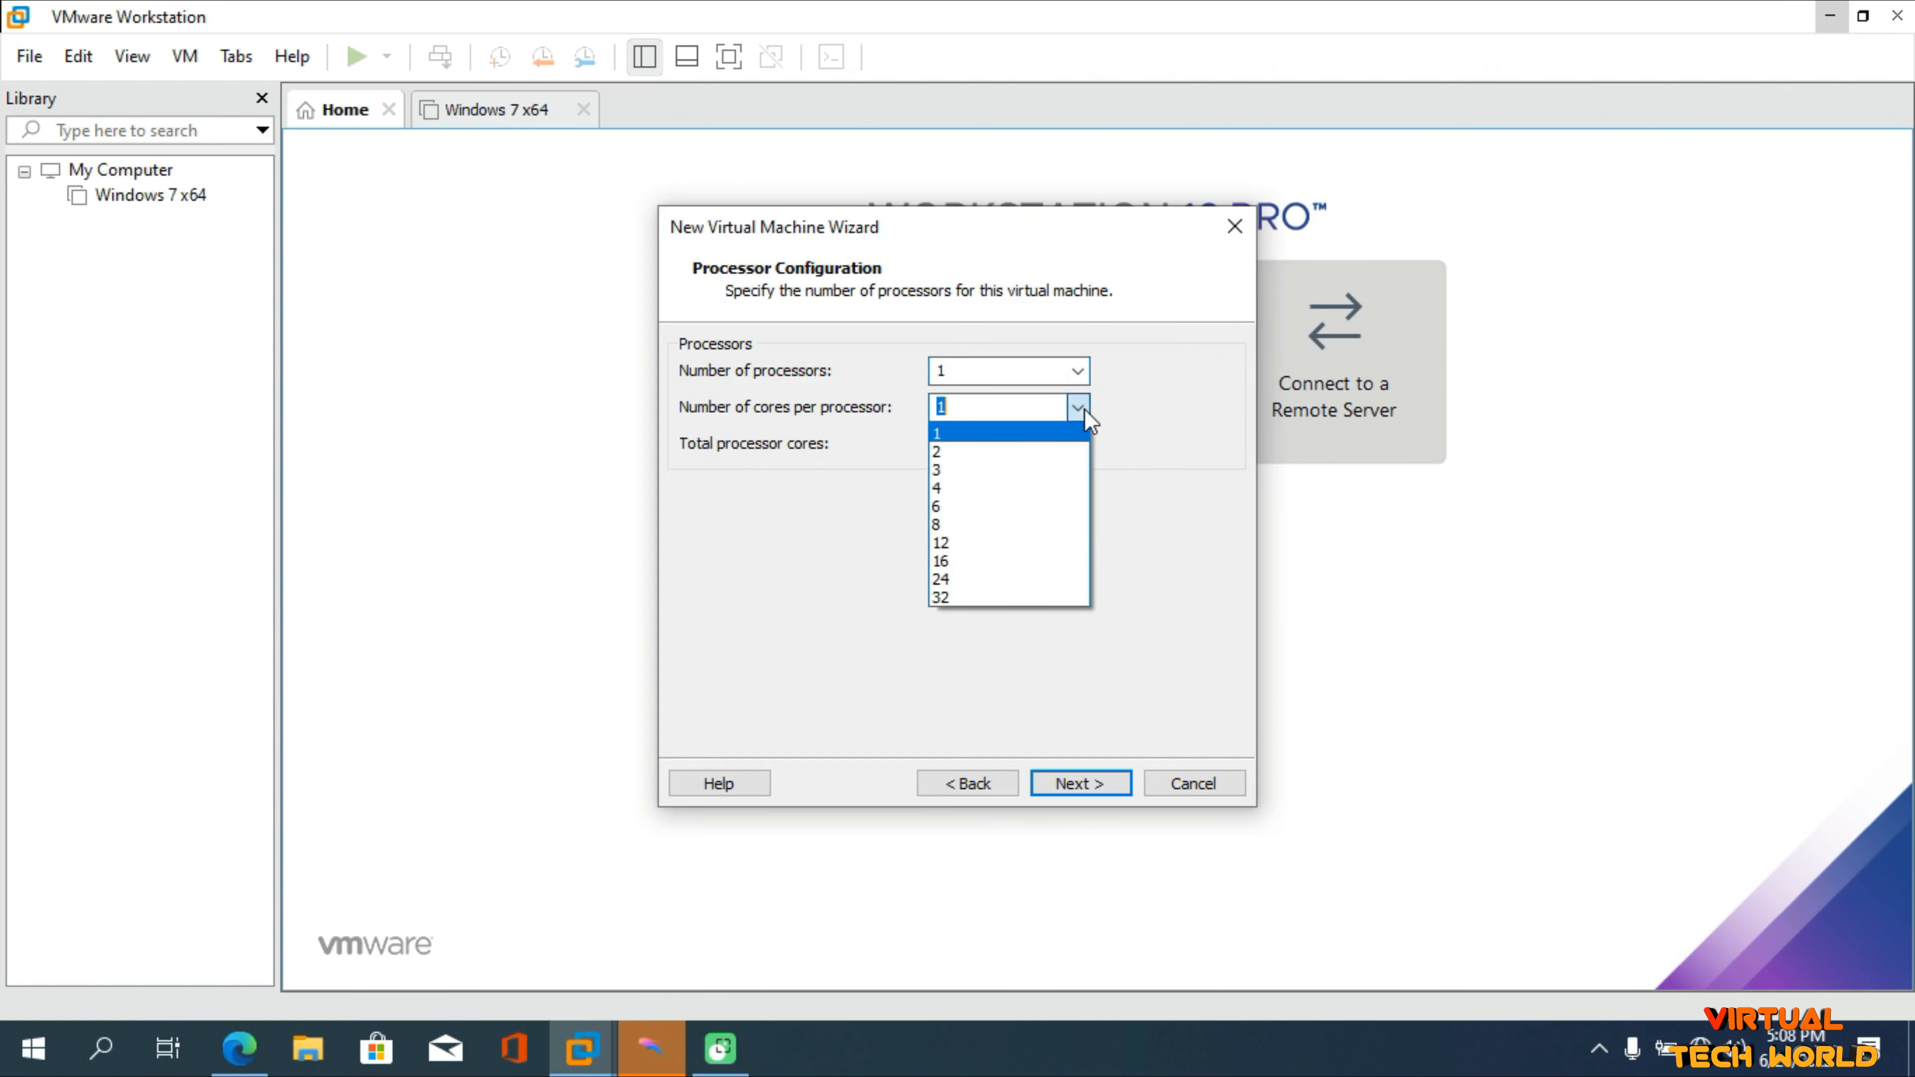
pyautogui.click(1084, 410)
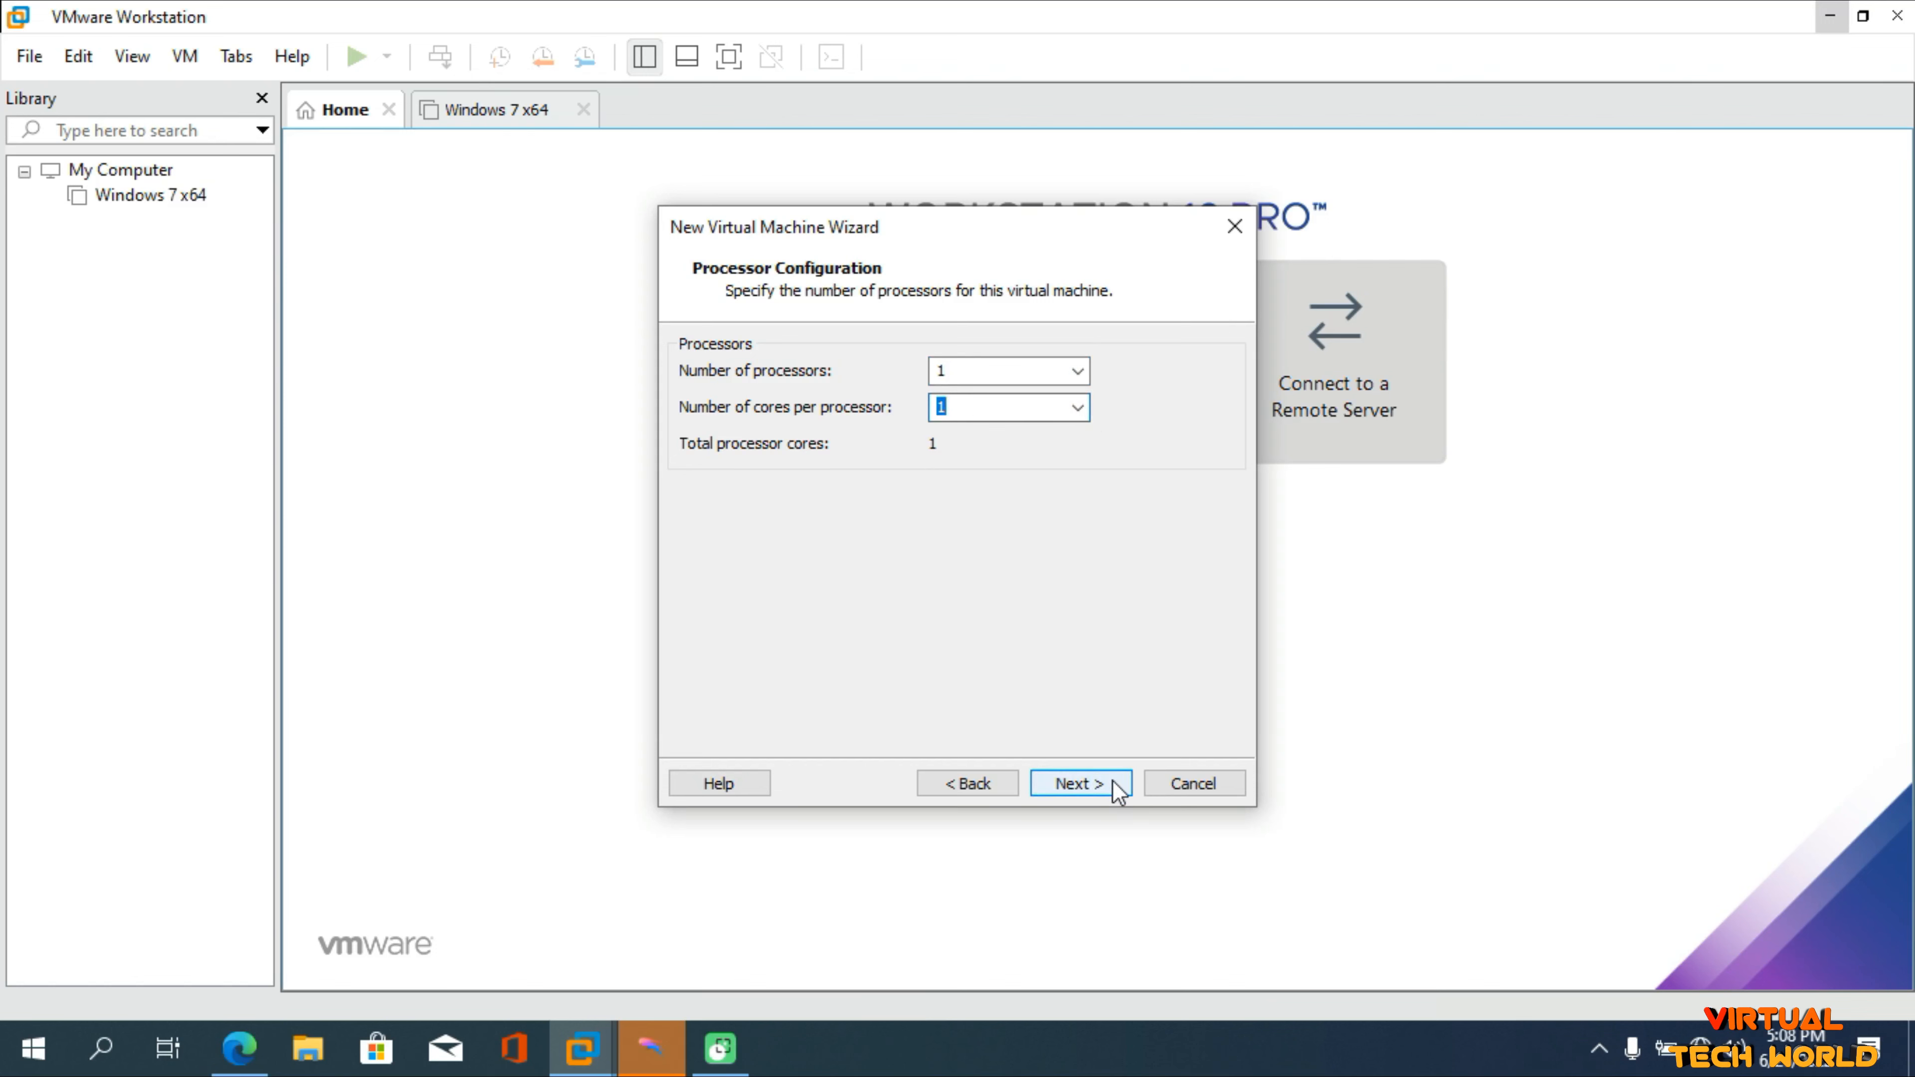
pyautogui.click(1080, 784)
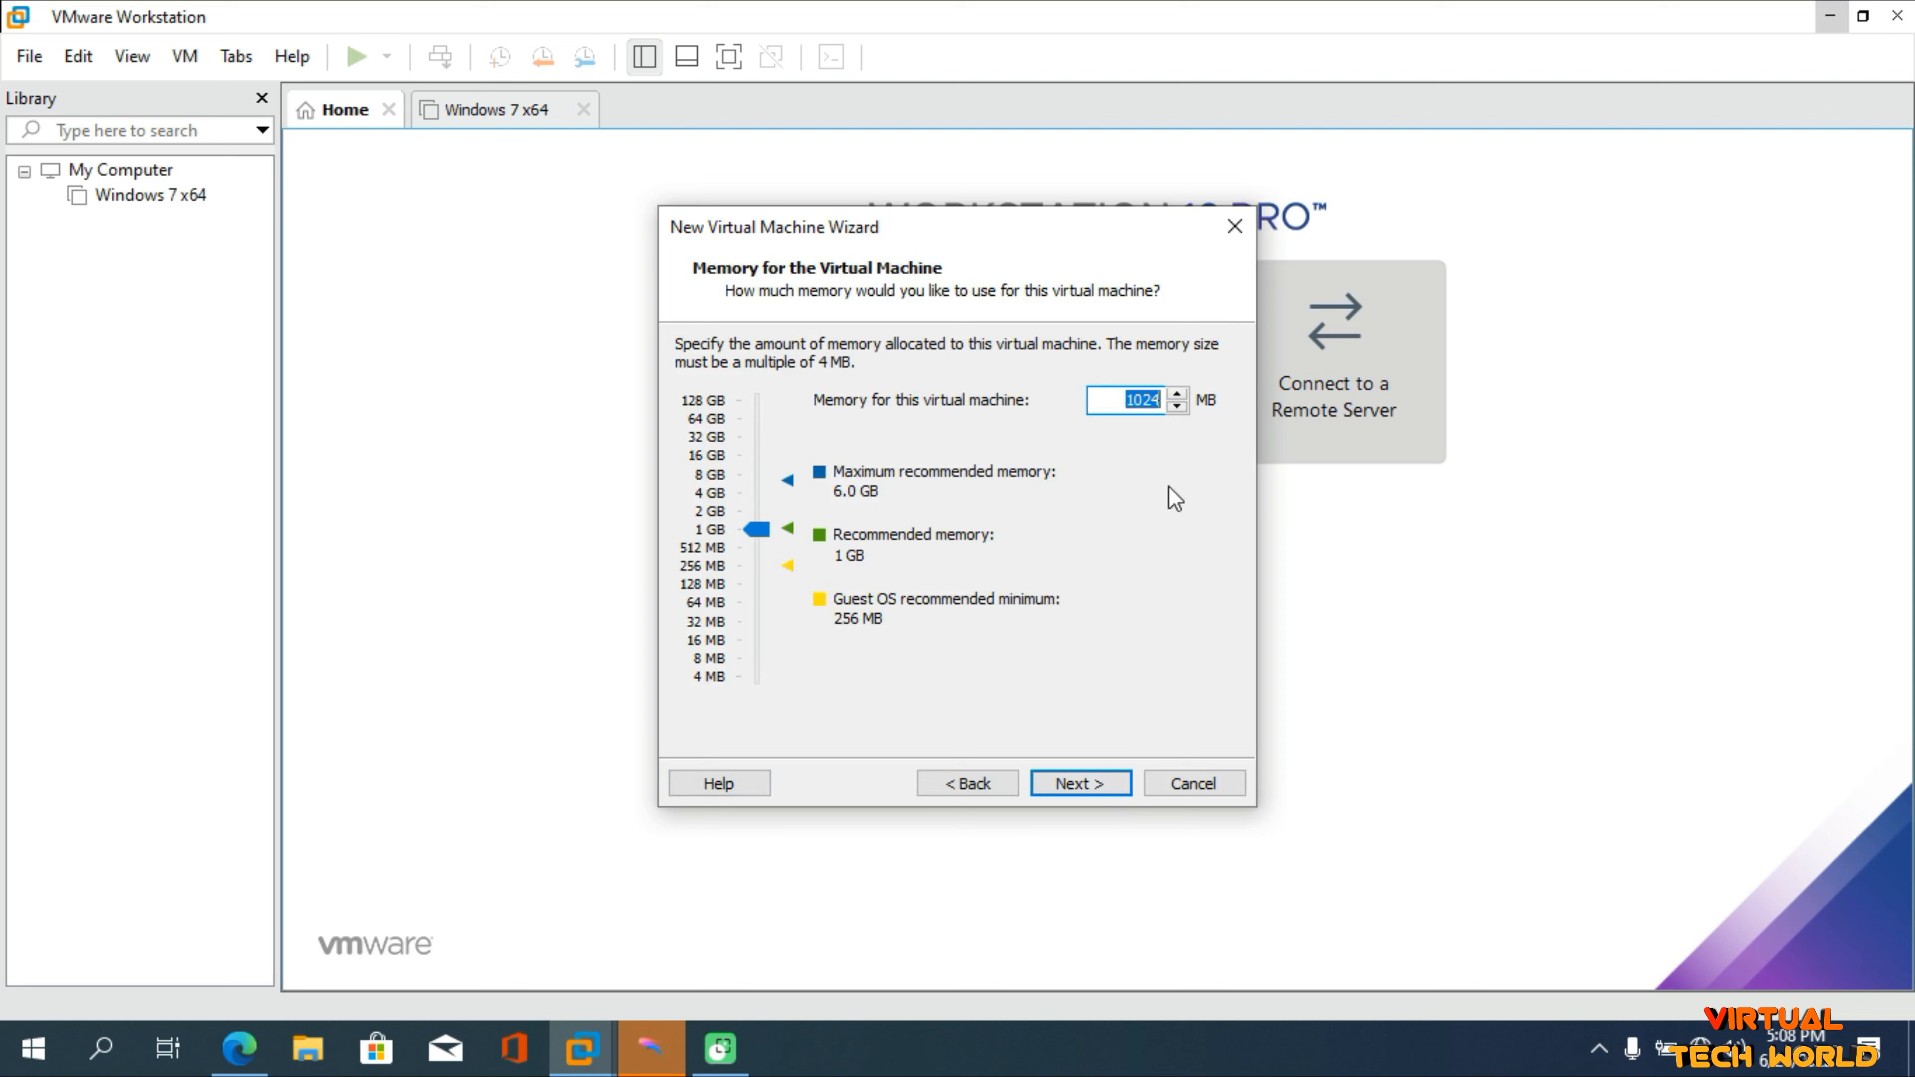
pyautogui.write('2048')
pyautogui.click(1106, 788)
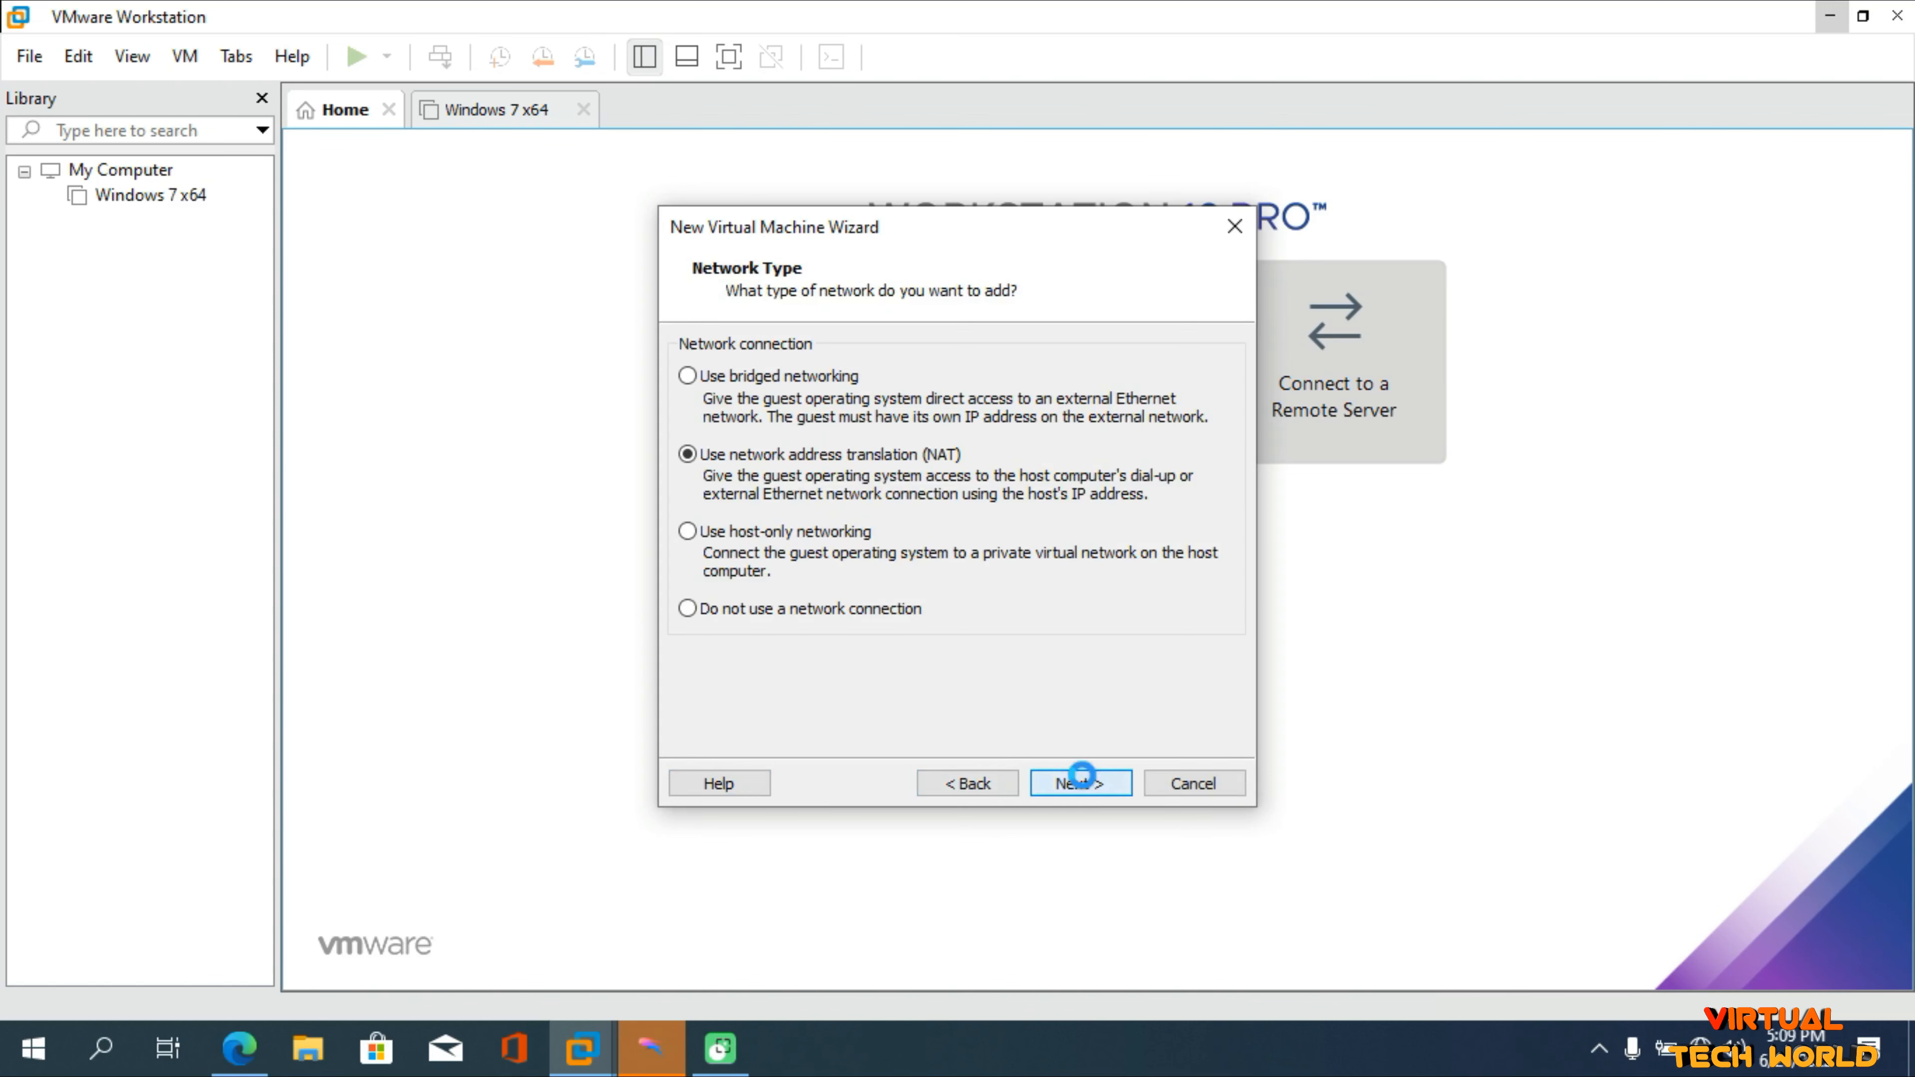
# Accept NAT networking, the LSI Logic controller, the SCSI disk type and creation of a new virtual disk.
pyautogui.click(1083, 777)
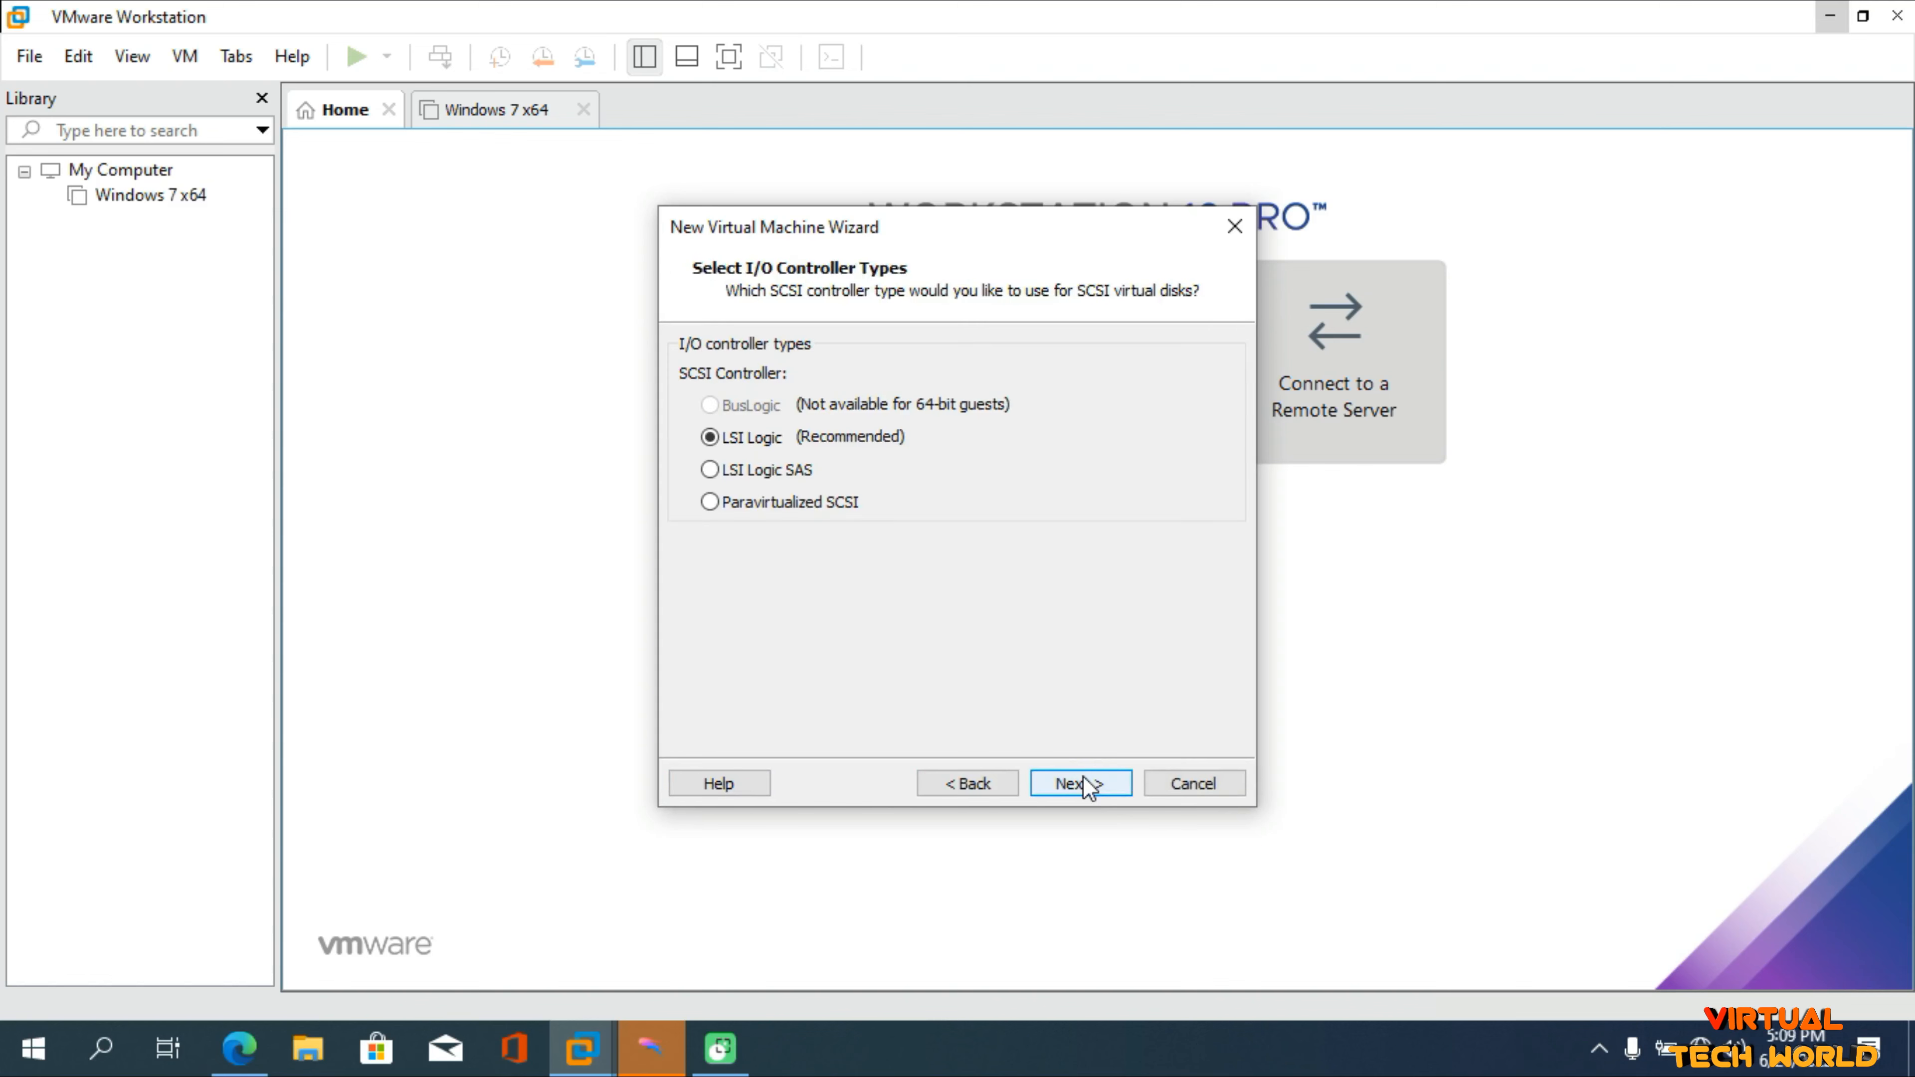
pyautogui.click(1087, 784)
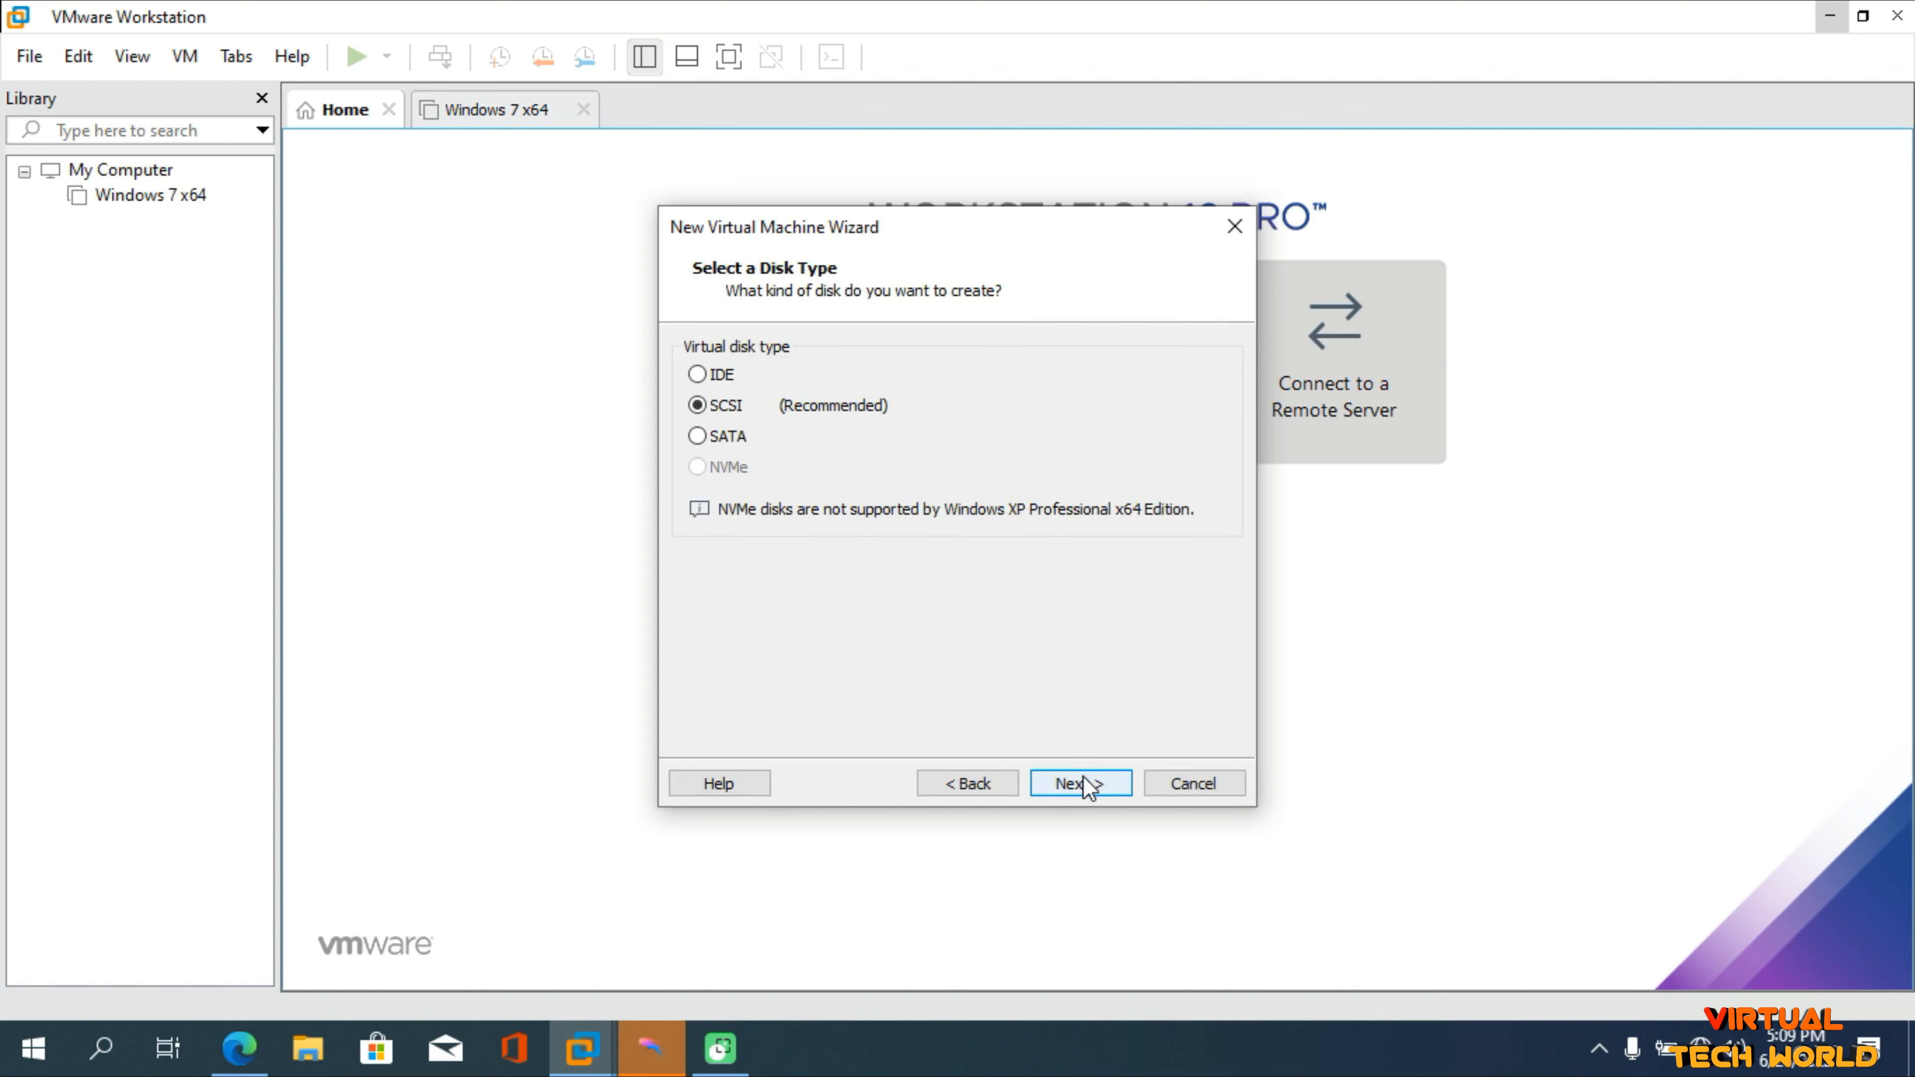
pyautogui.click(1087, 787)
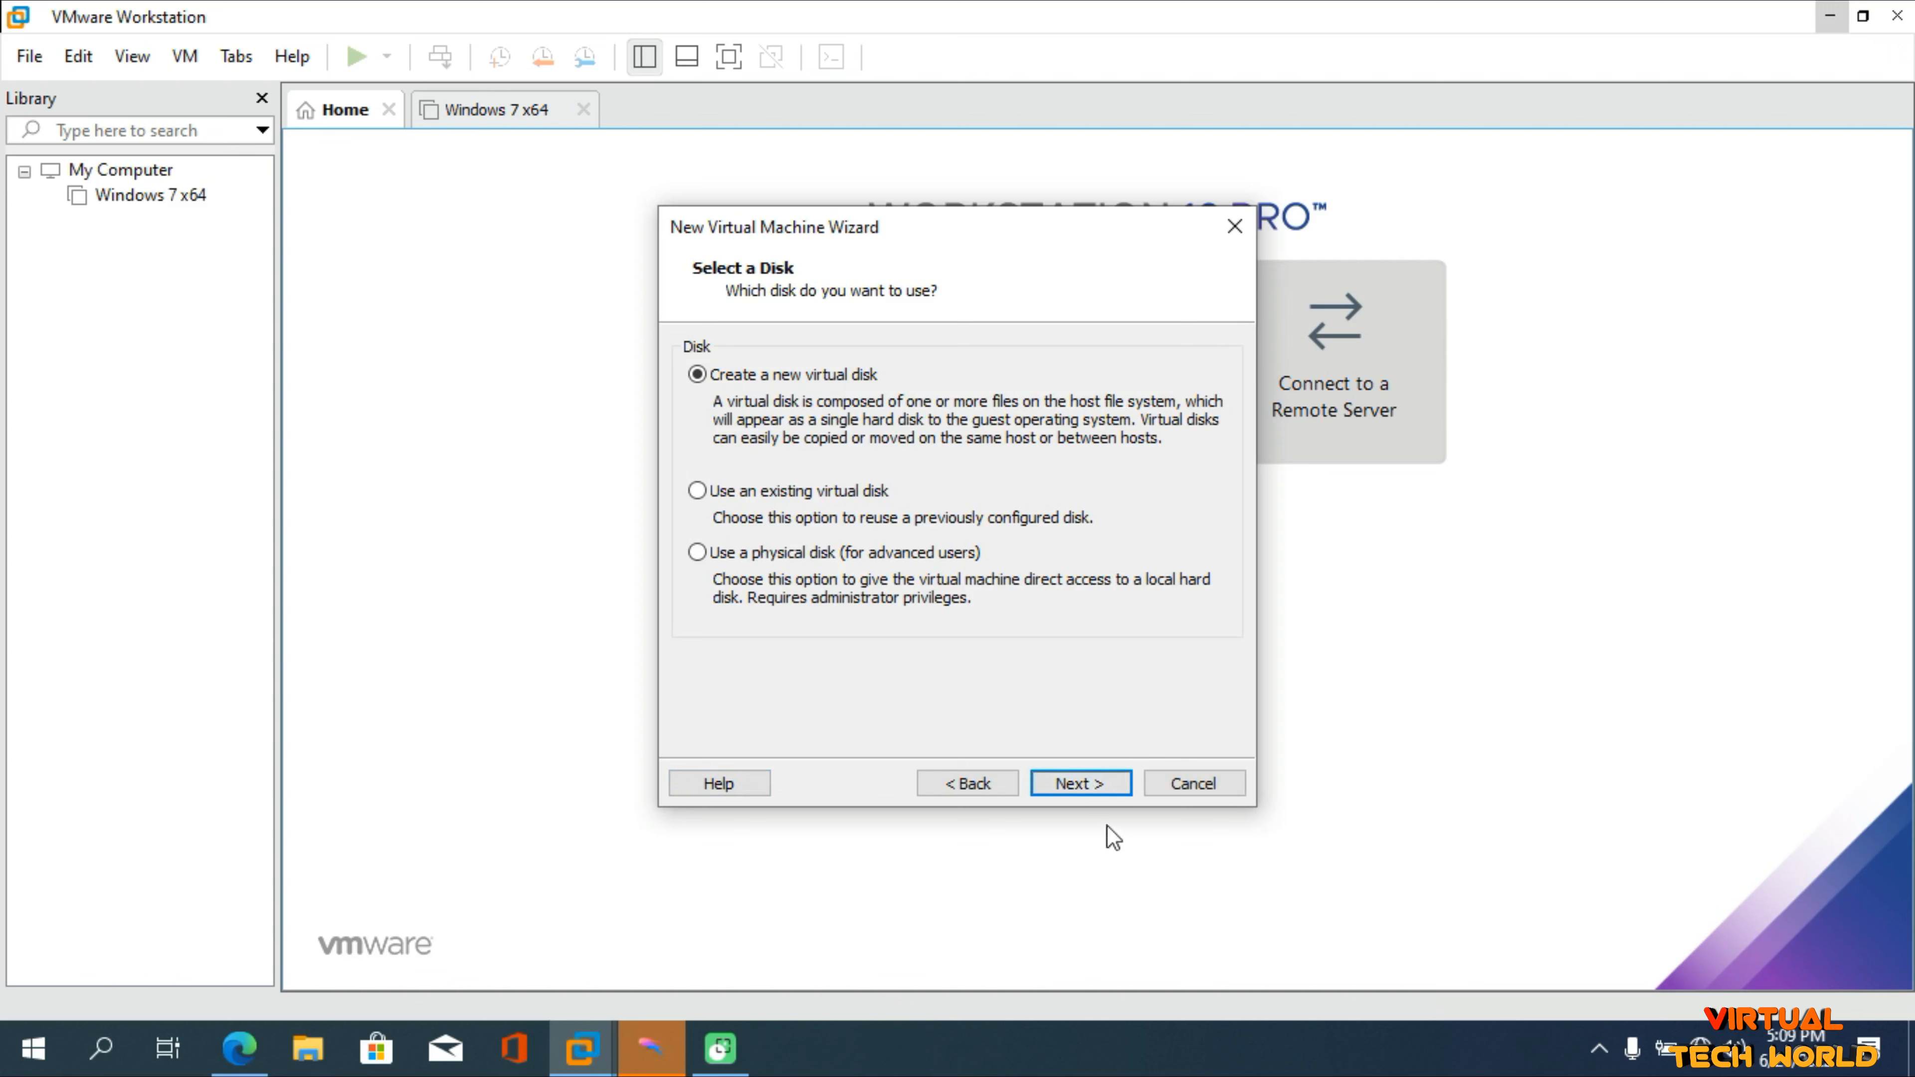
pyautogui.click(1105, 787)
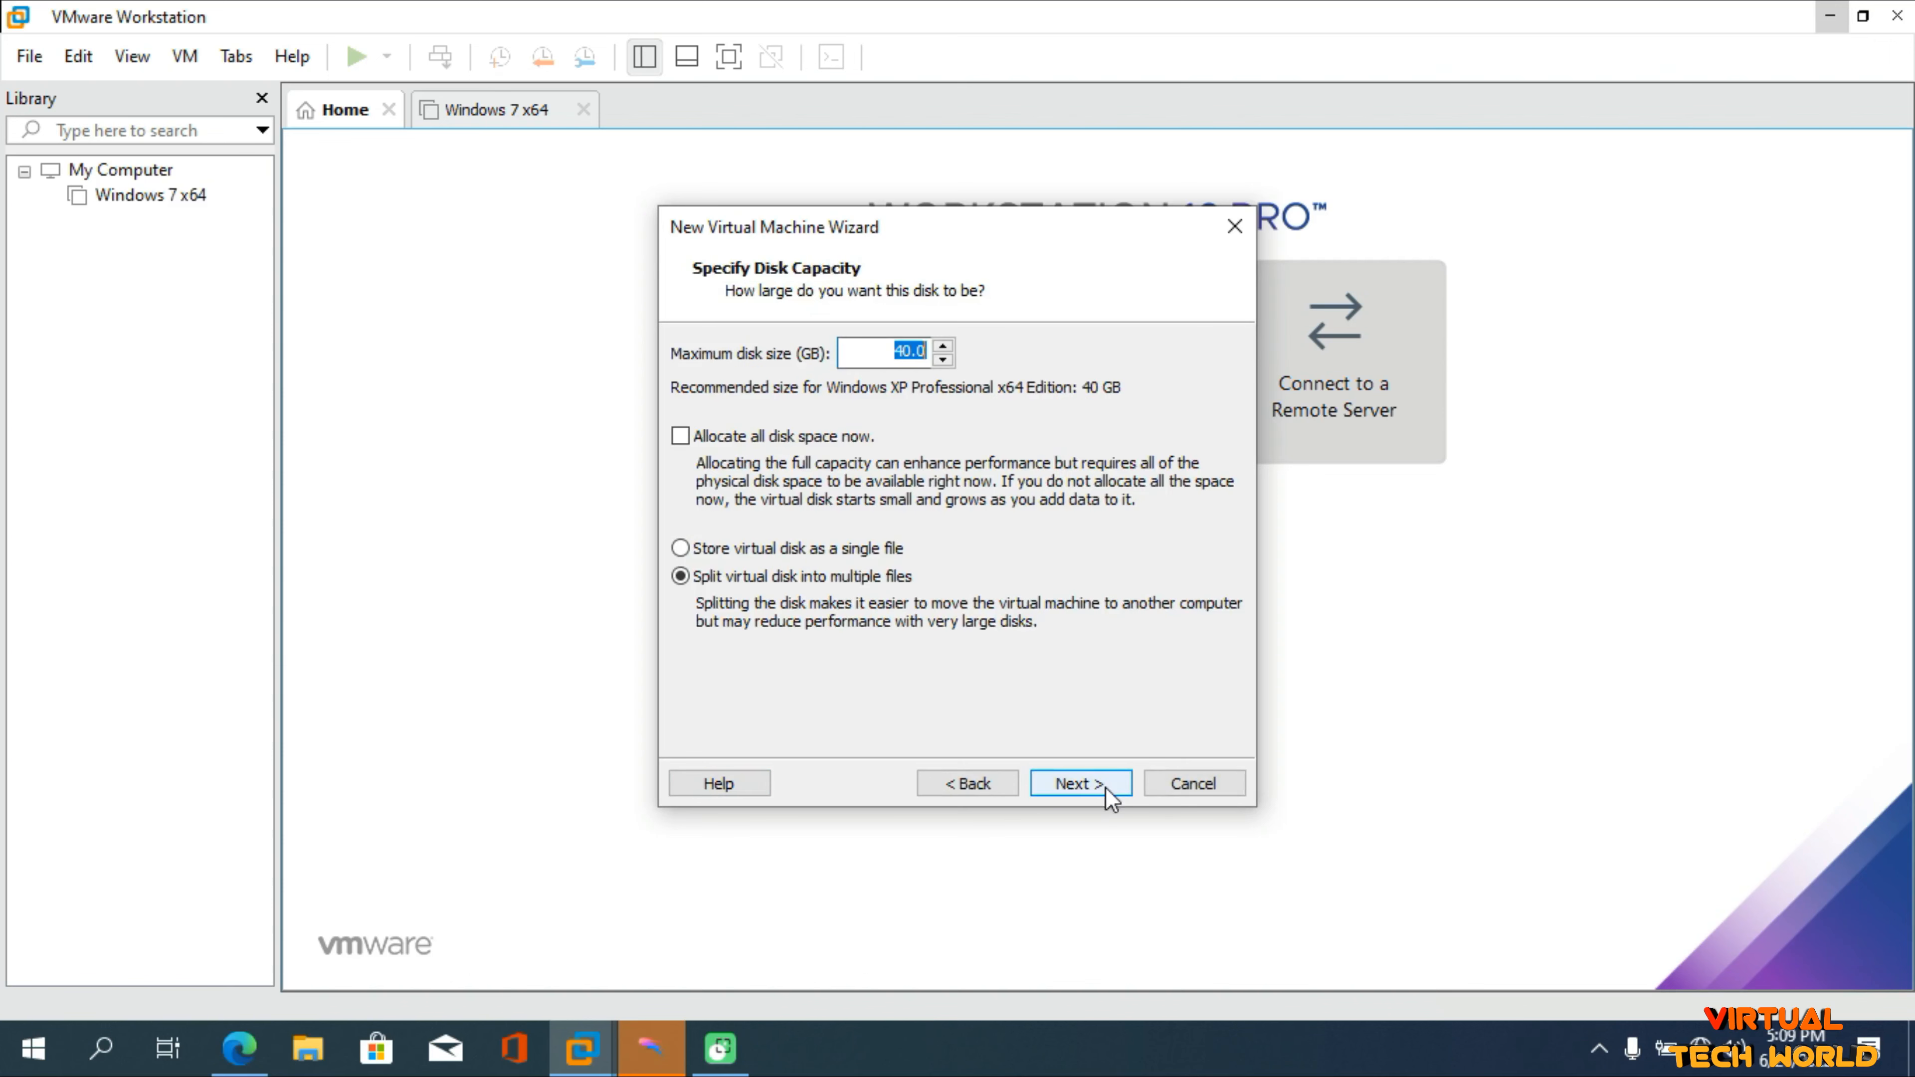
# Set the maximum disk size to 15 GB, allocate all disk space now and split the virtual disk into multiple files.
pyautogui.click(885, 354)
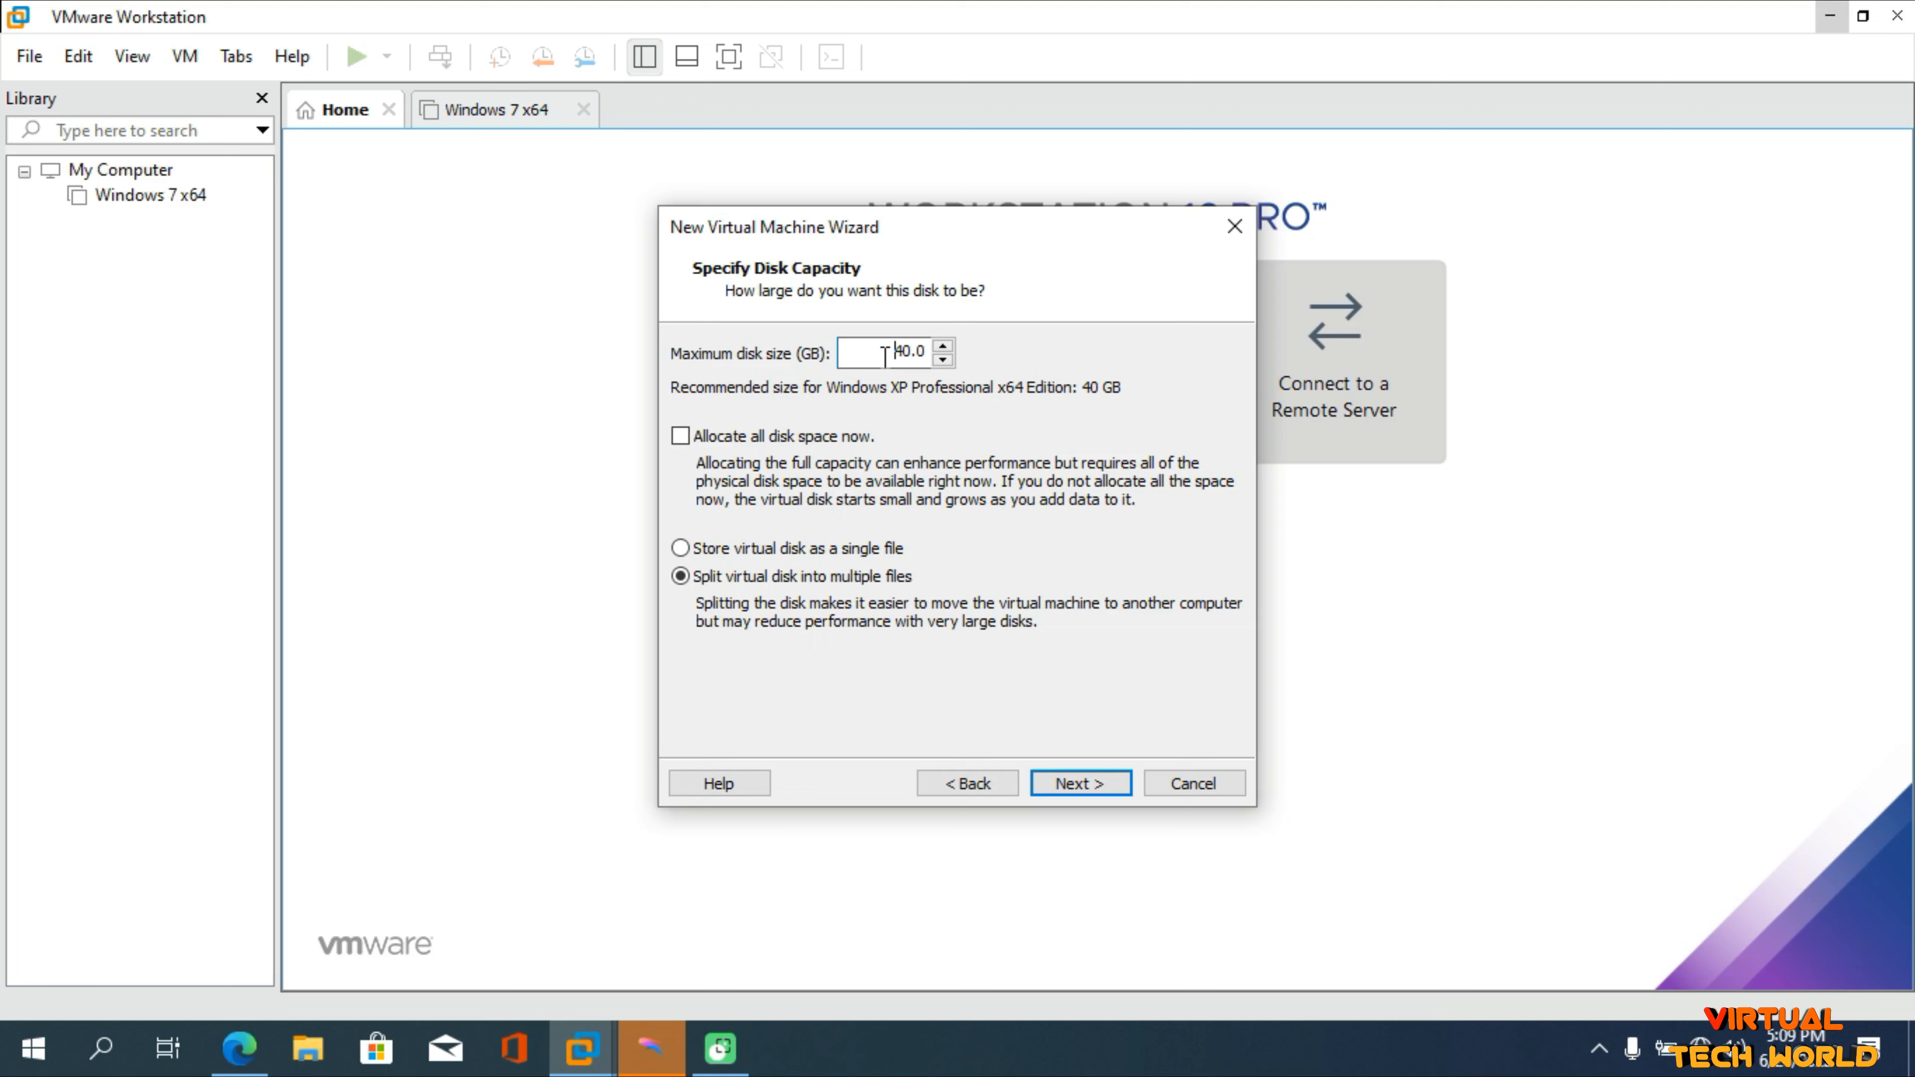
pyautogui.doubleClick(885, 356)
pyautogui.click(885, 356)
pyautogui.doubleClick(885, 356)
pyautogui.write('15')
pyautogui.click(717, 434)
pyautogui.click(682, 549)
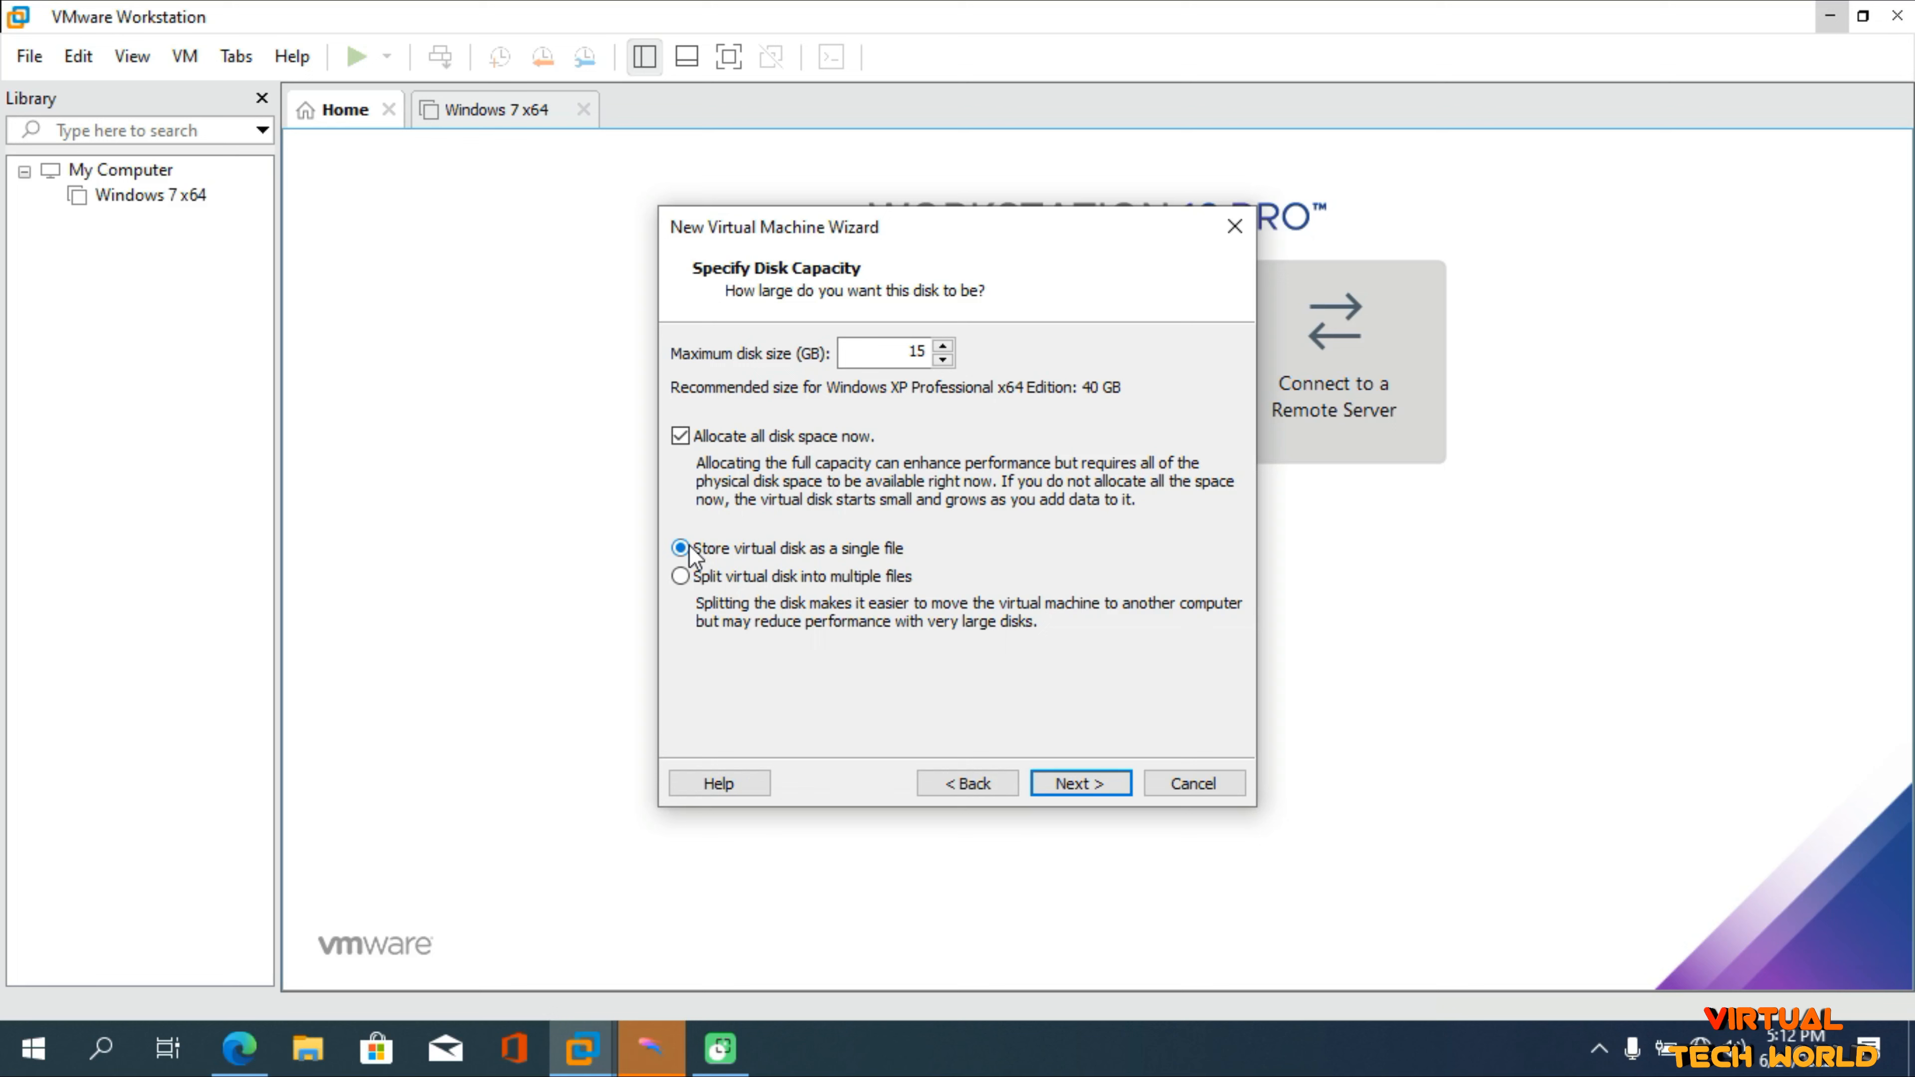
pyautogui.click(681, 577)
pyautogui.click(1078, 789)
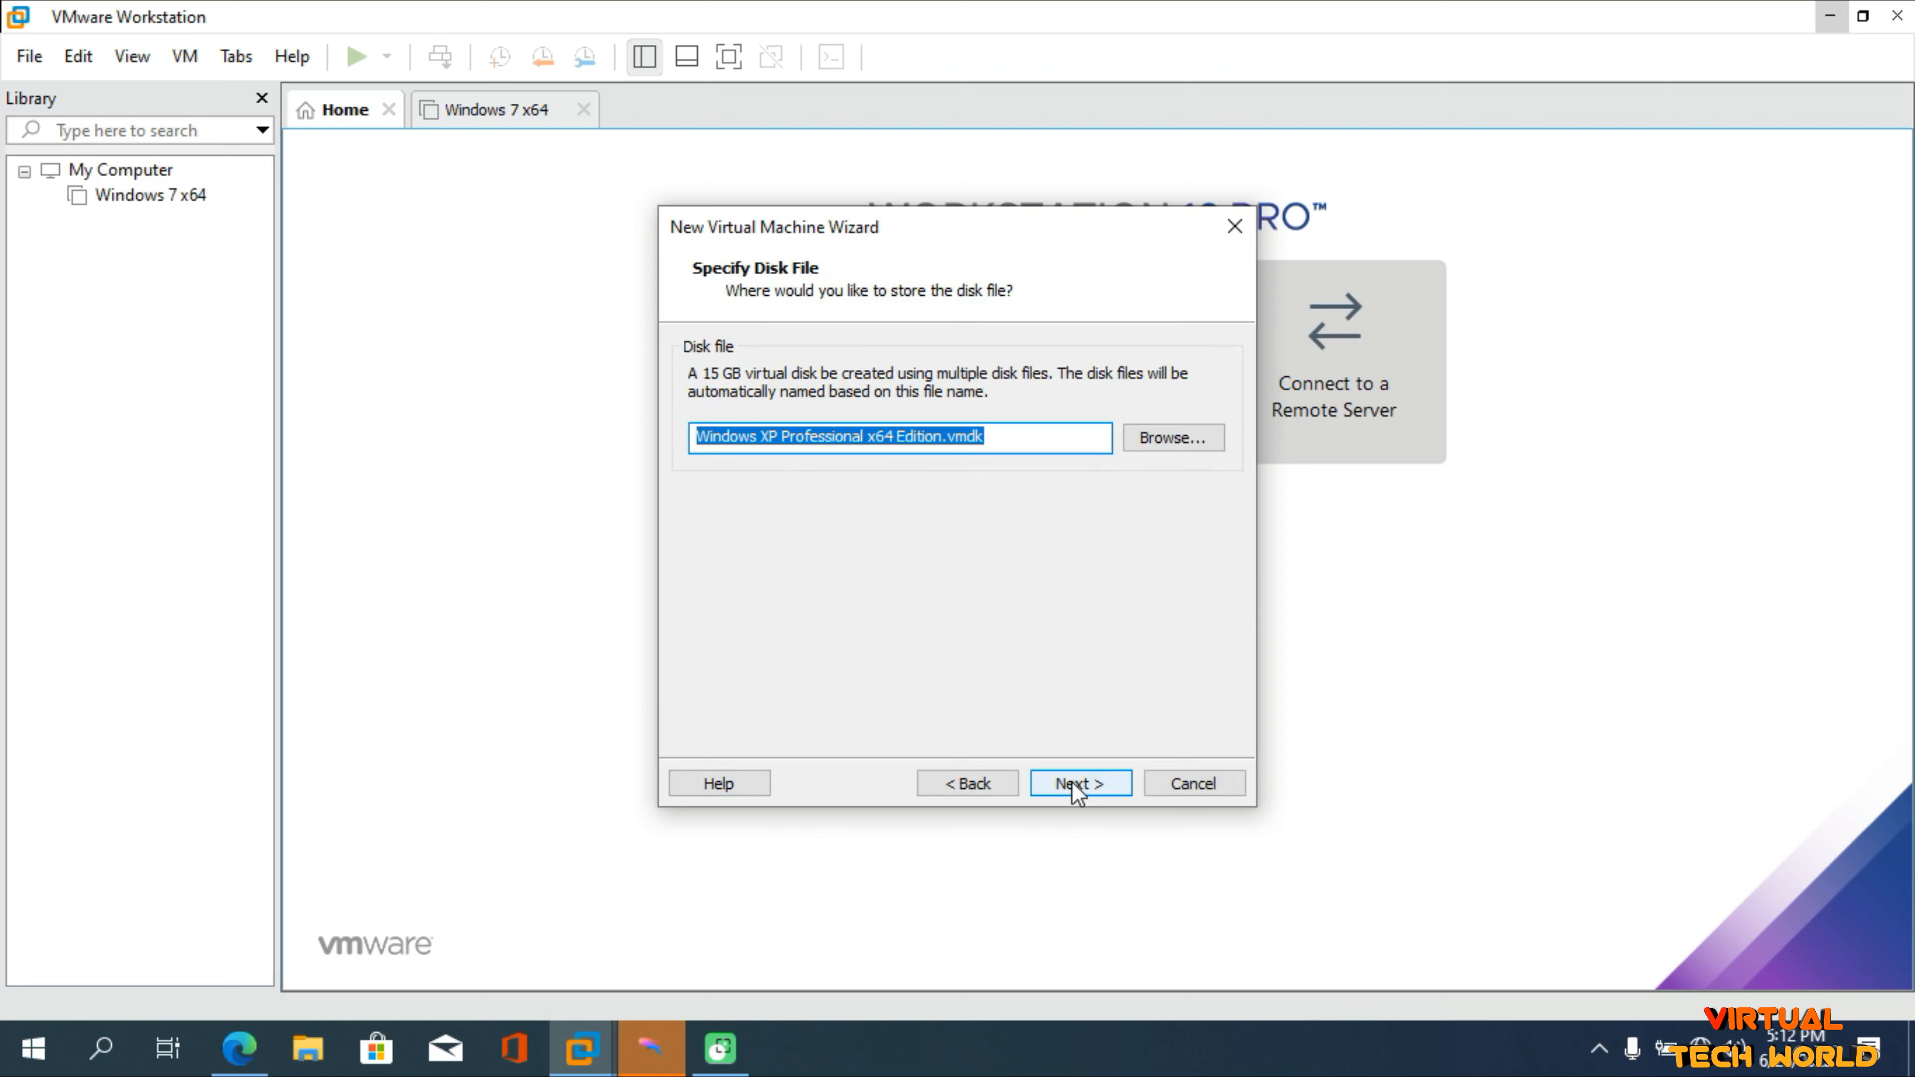
# Accept the default disk file name and finish creating the virtual machine.
pyautogui.click(1071, 783)
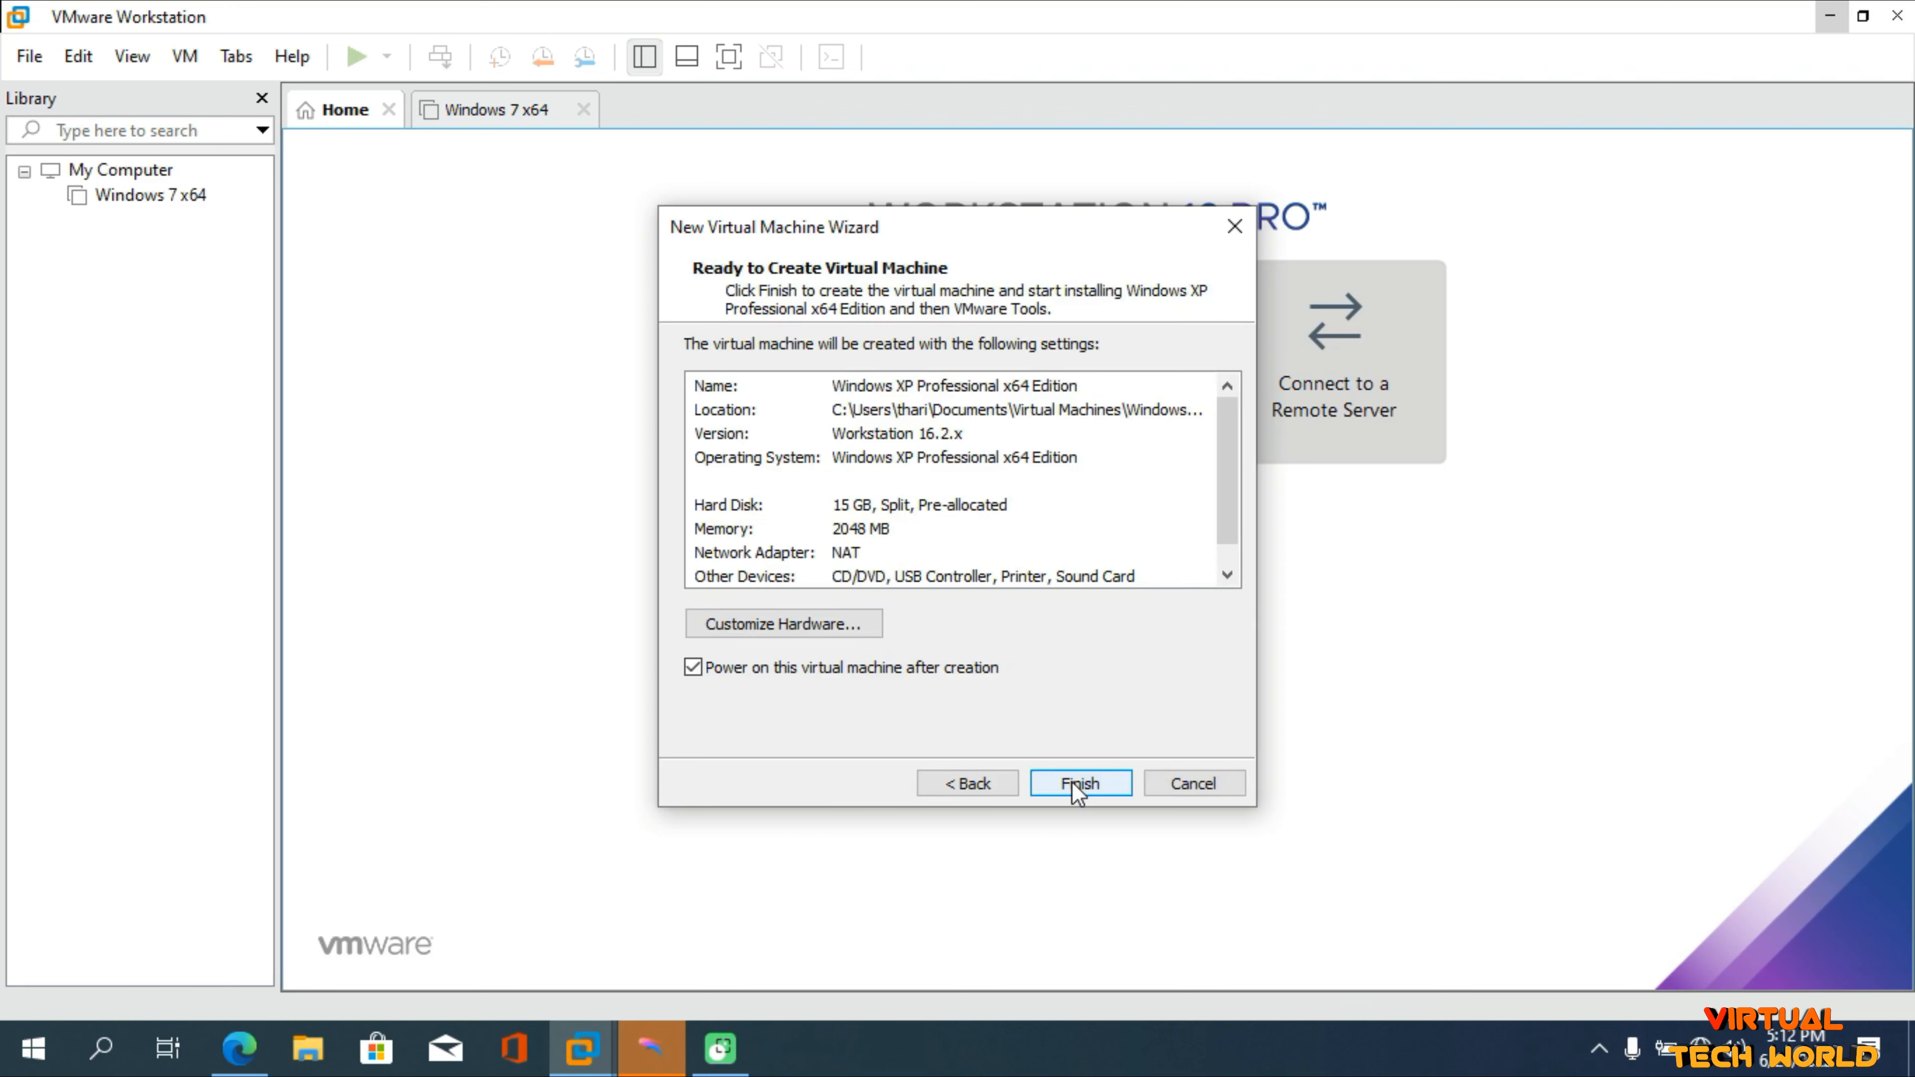
pyautogui.click(1079, 785)
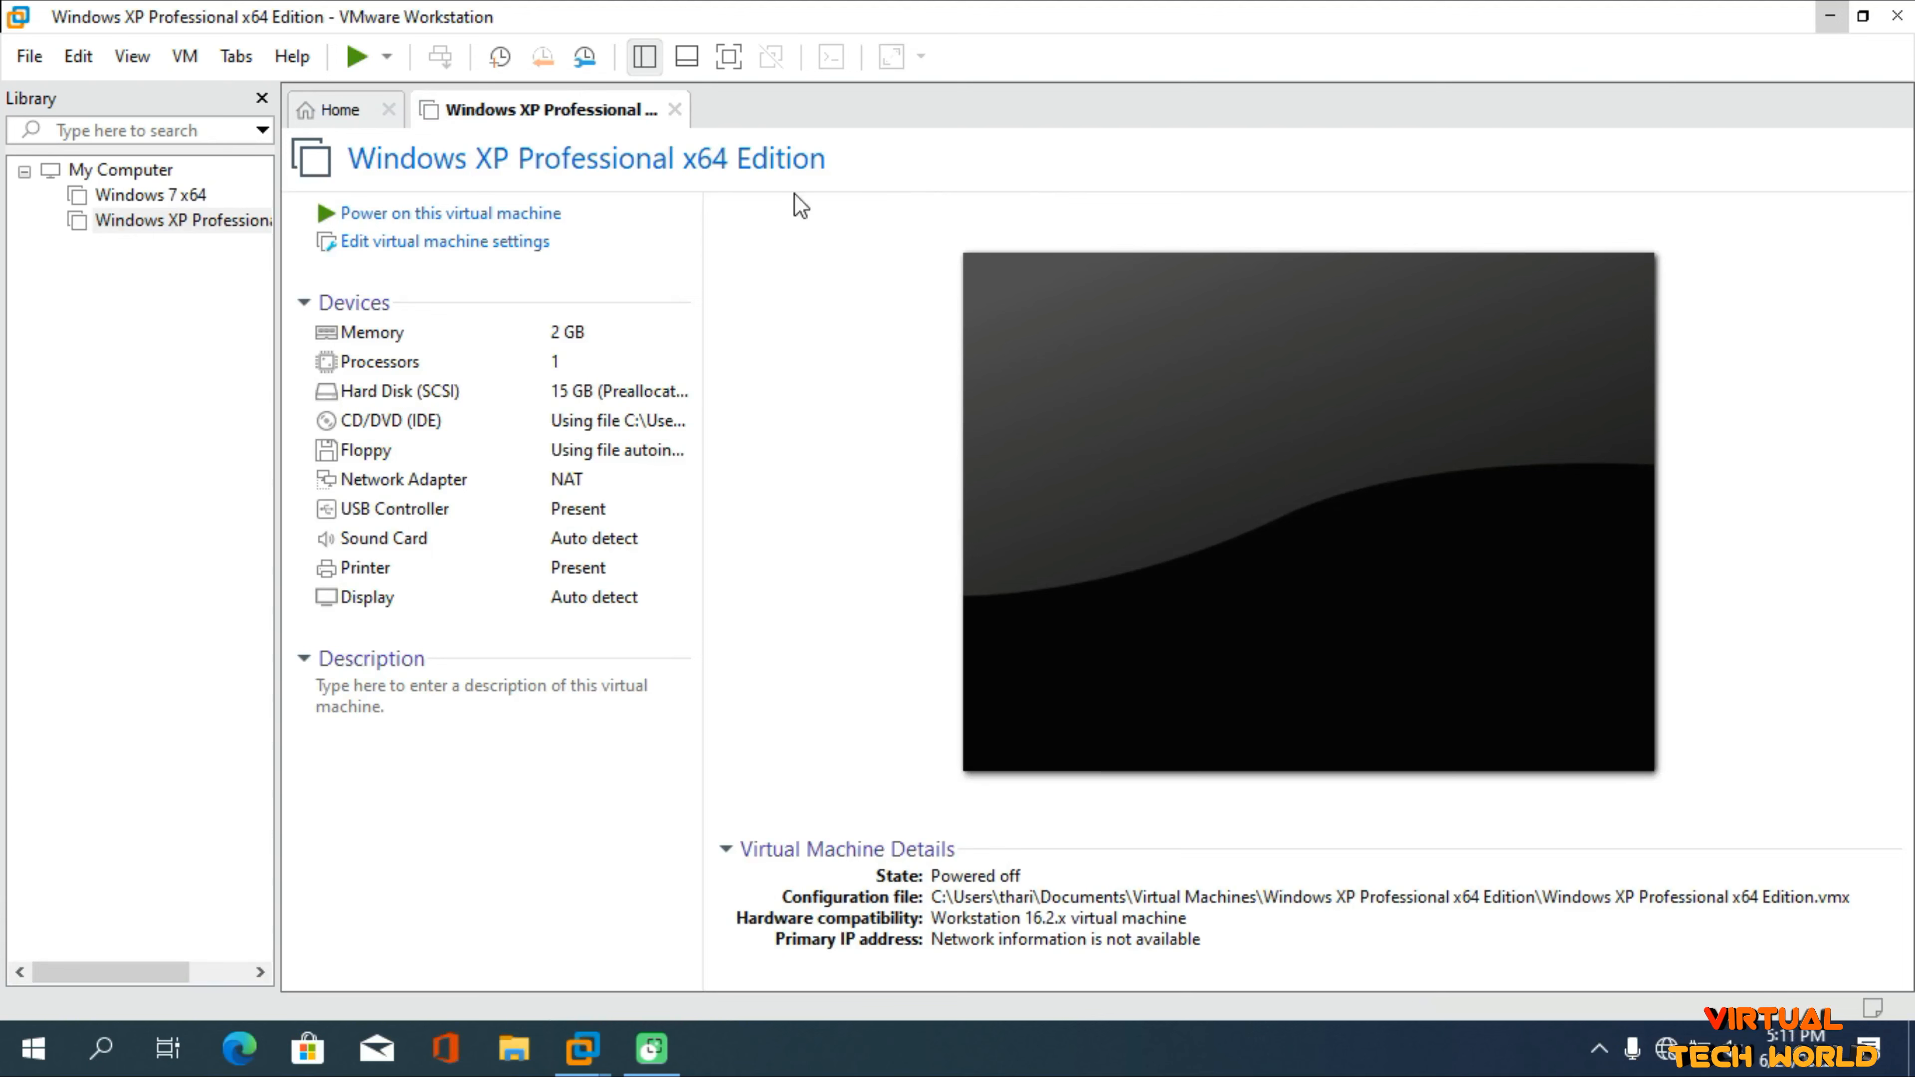
# Try to power on the Windows XP Professional x64 Edition virtual machine and dismiss the resulting dialogs.
pyautogui.click(417, 219)
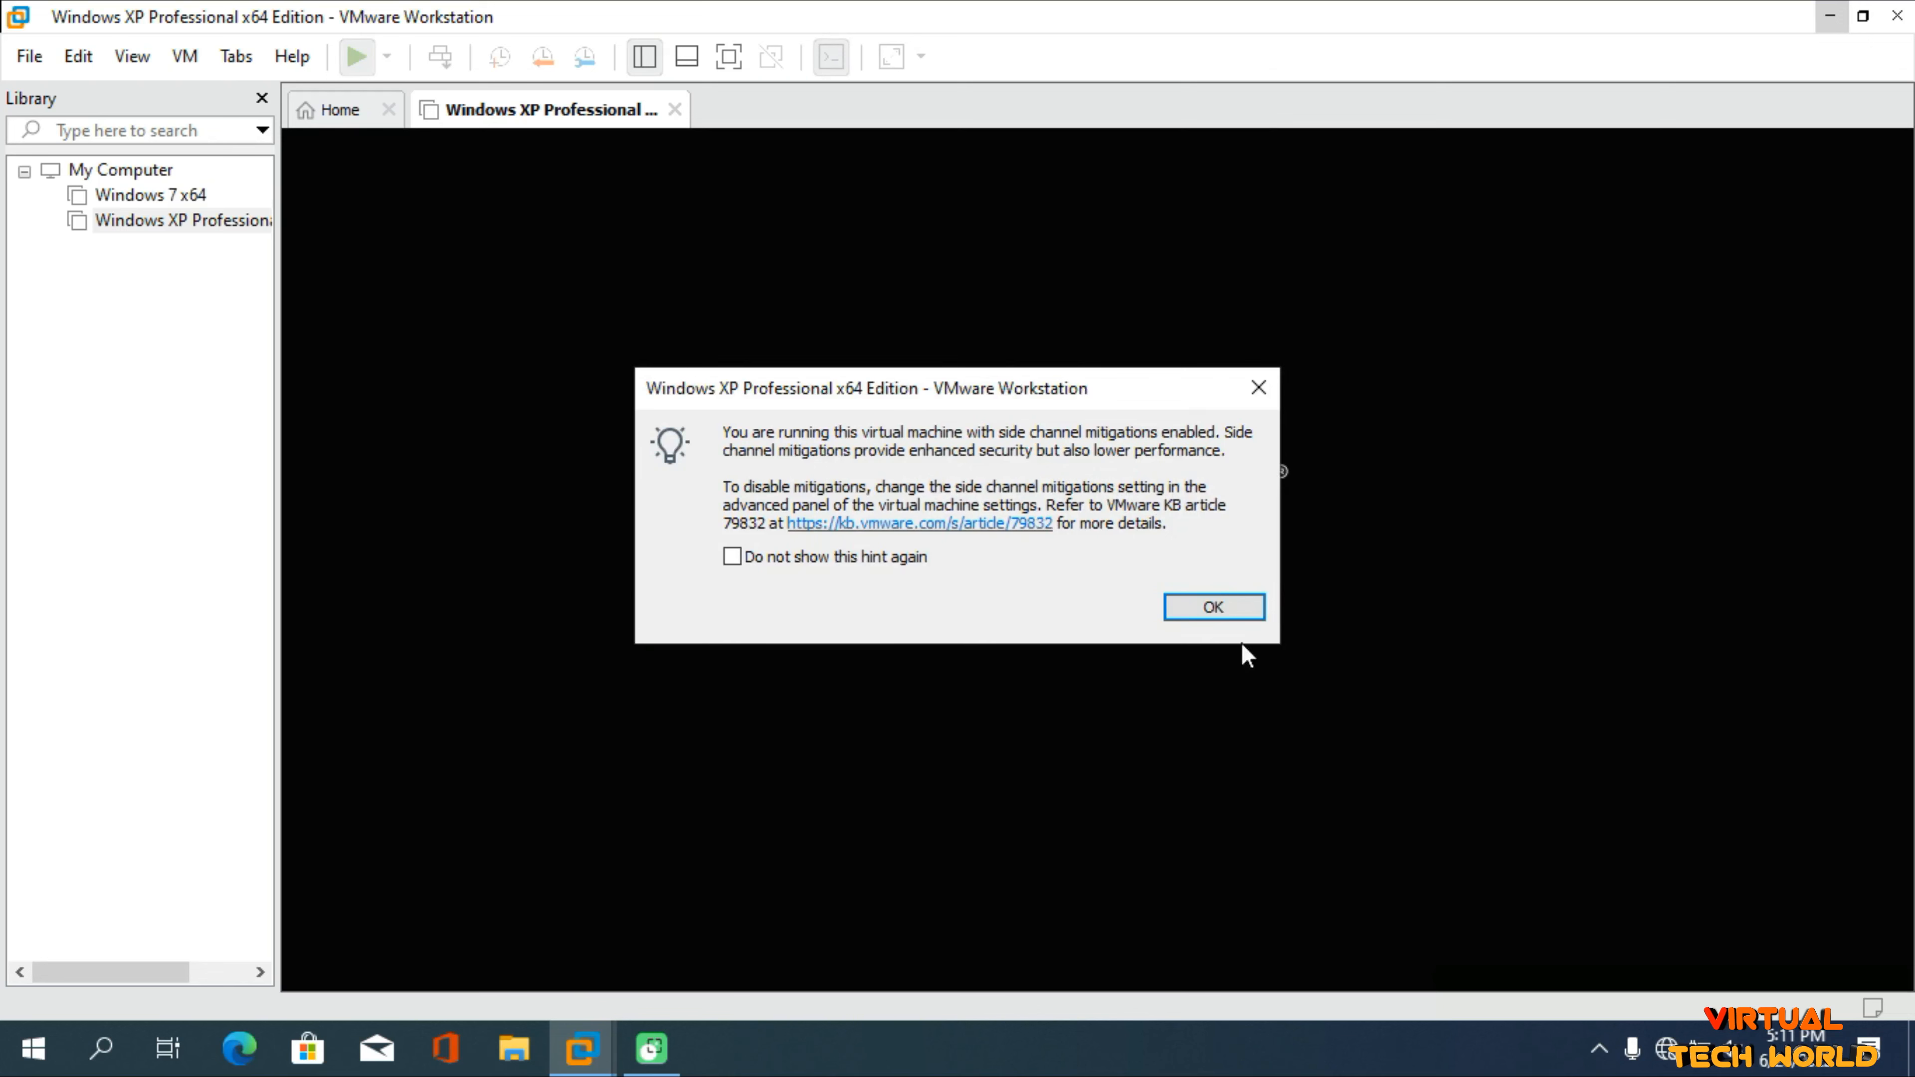
pyautogui.click(1227, 608)
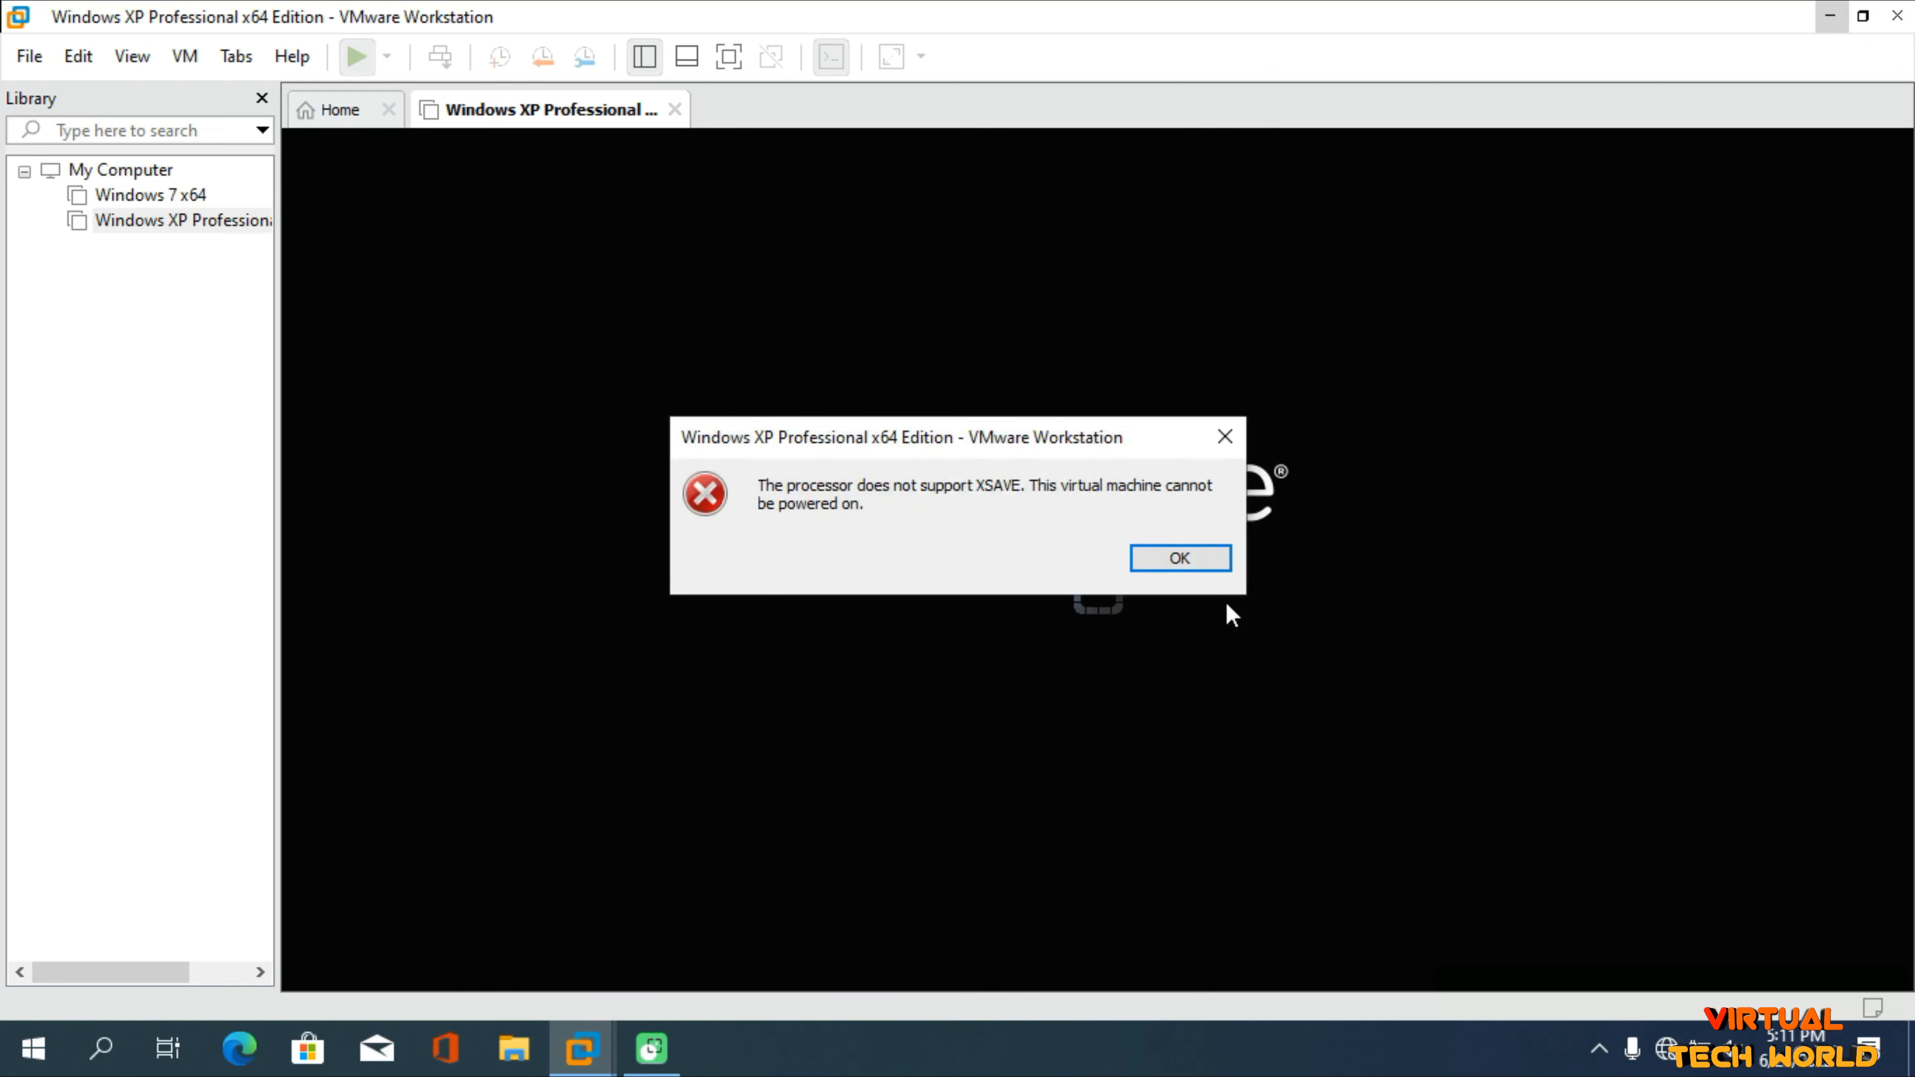
pyautogui.click(1188, 557)
pyautogui.click(1109, 589)
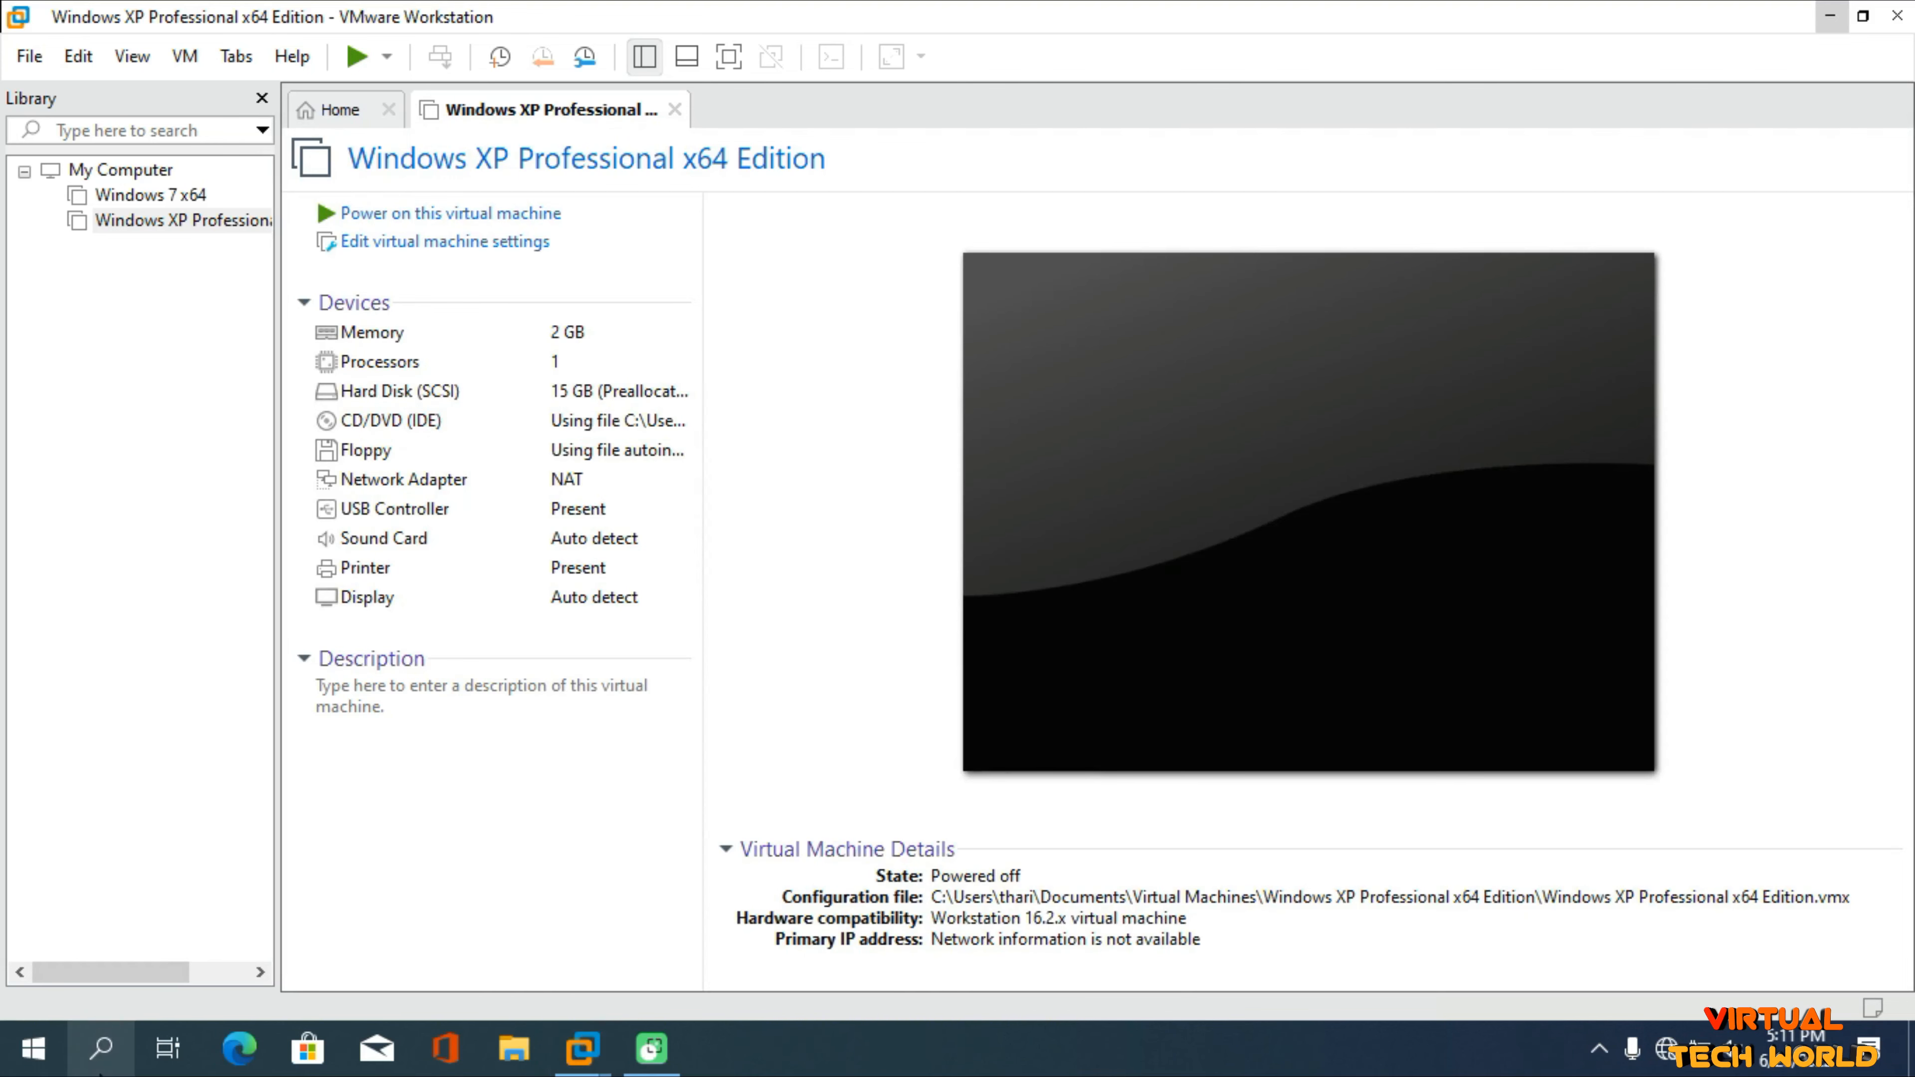
# Search the host for "windows" and open the Turn Windows features on or off dialog.
pyautogui.click(100, 1049)
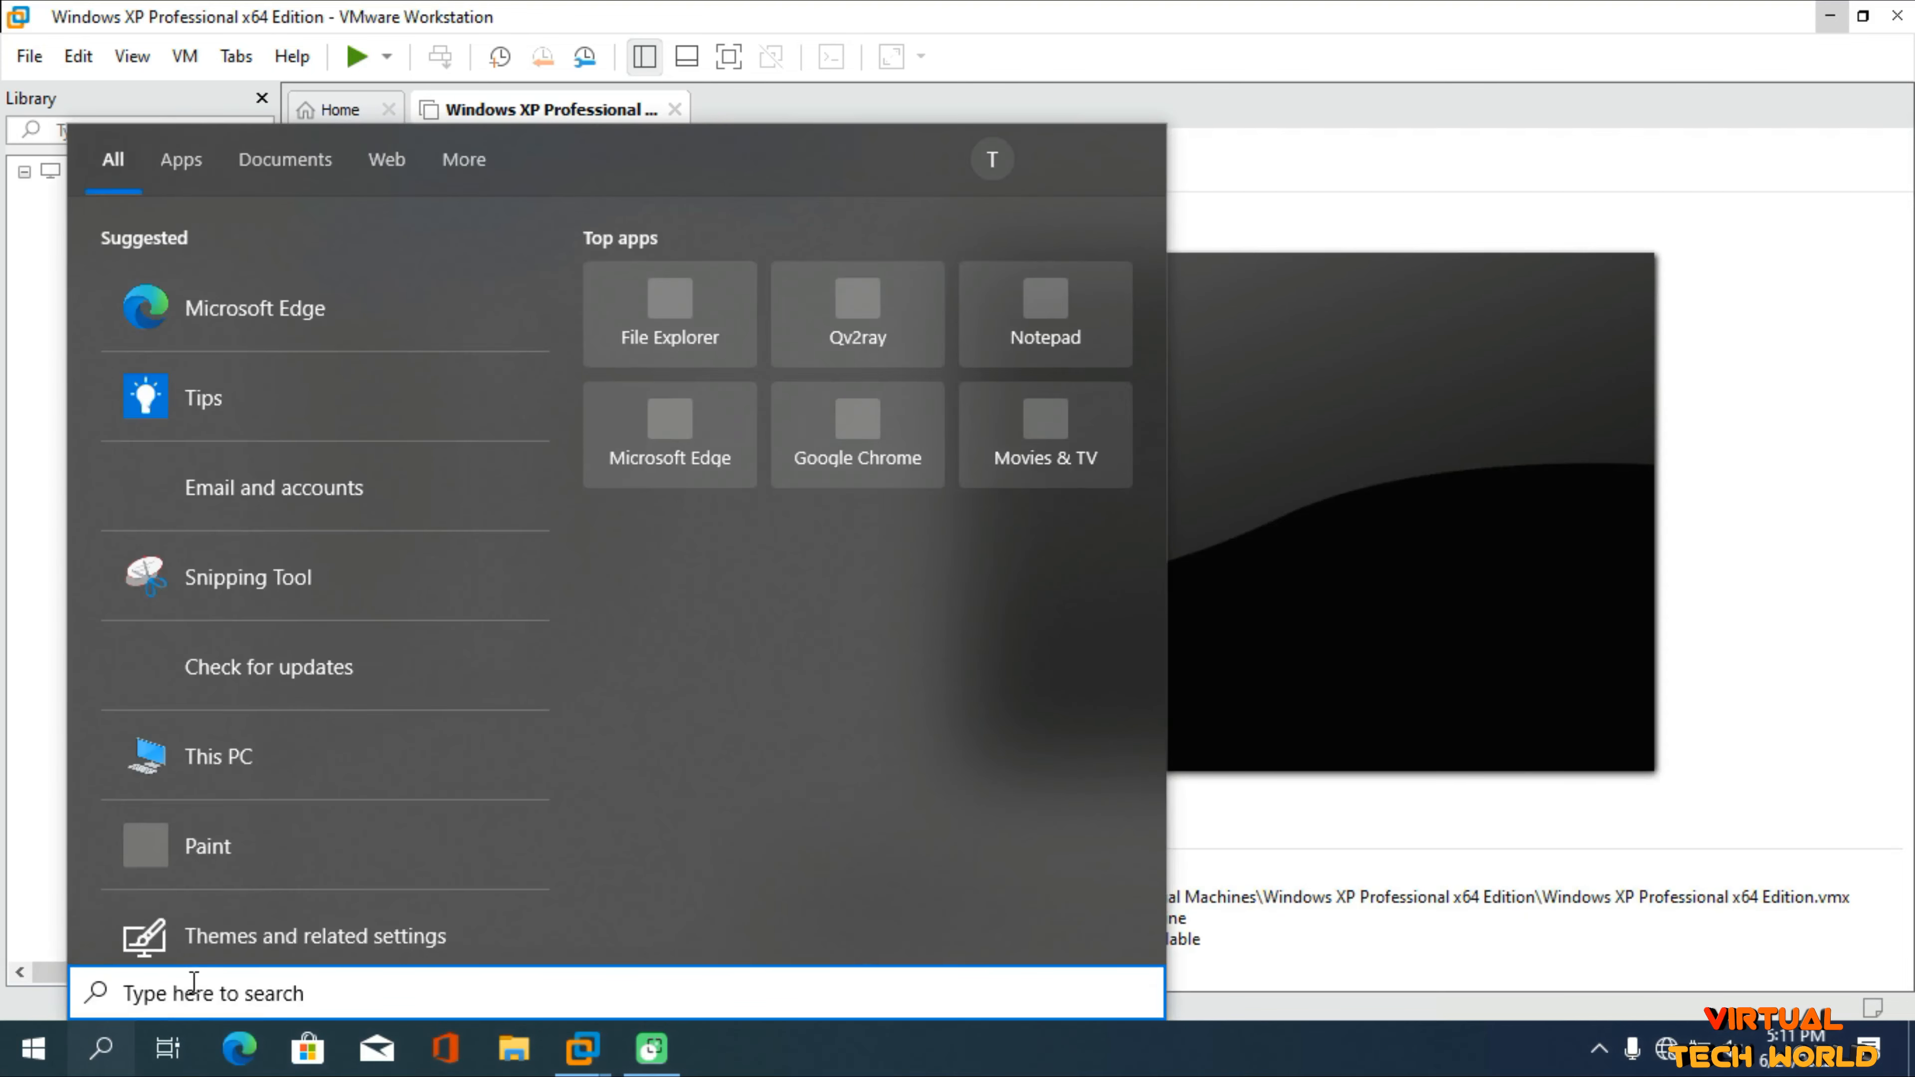
pyautogui.write('wu')
pyautogui.press('BackSpace')
pyautogui.press('BackSpace')
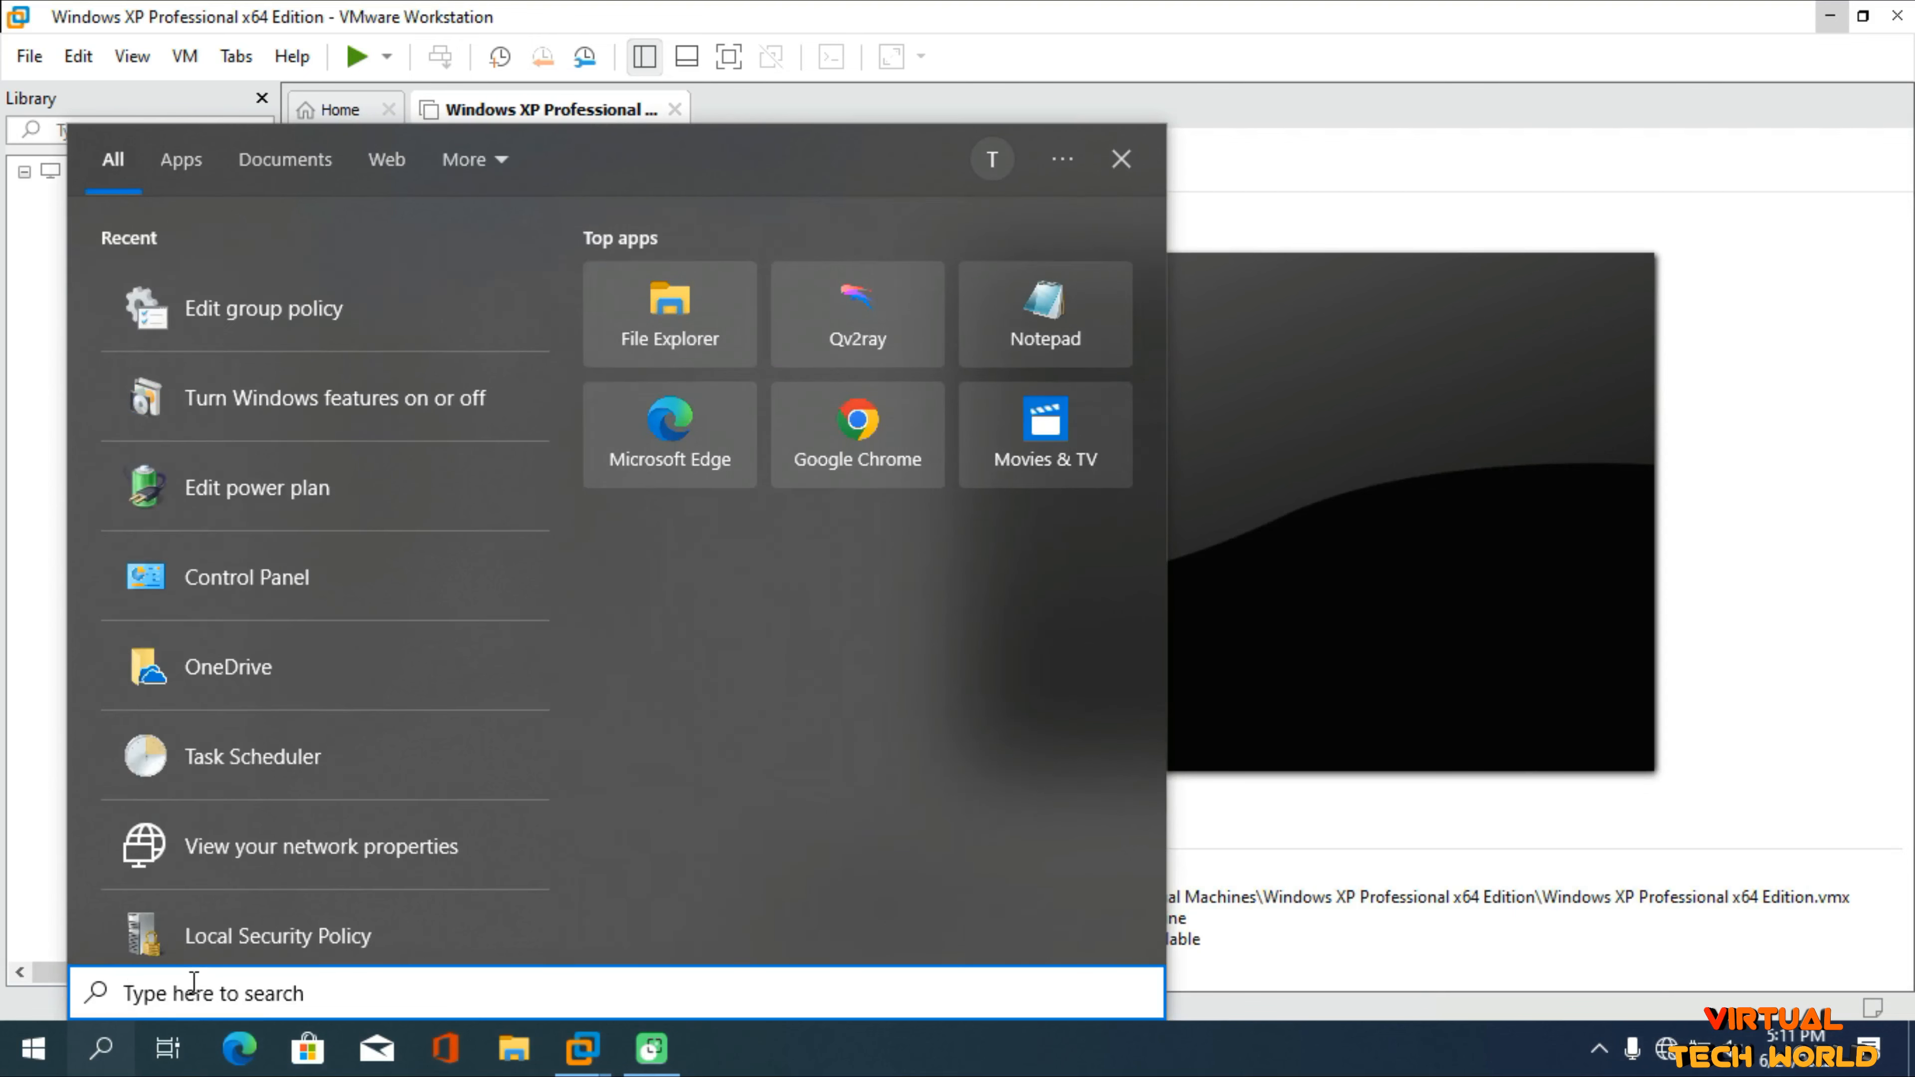
pyautogui.write('windows')
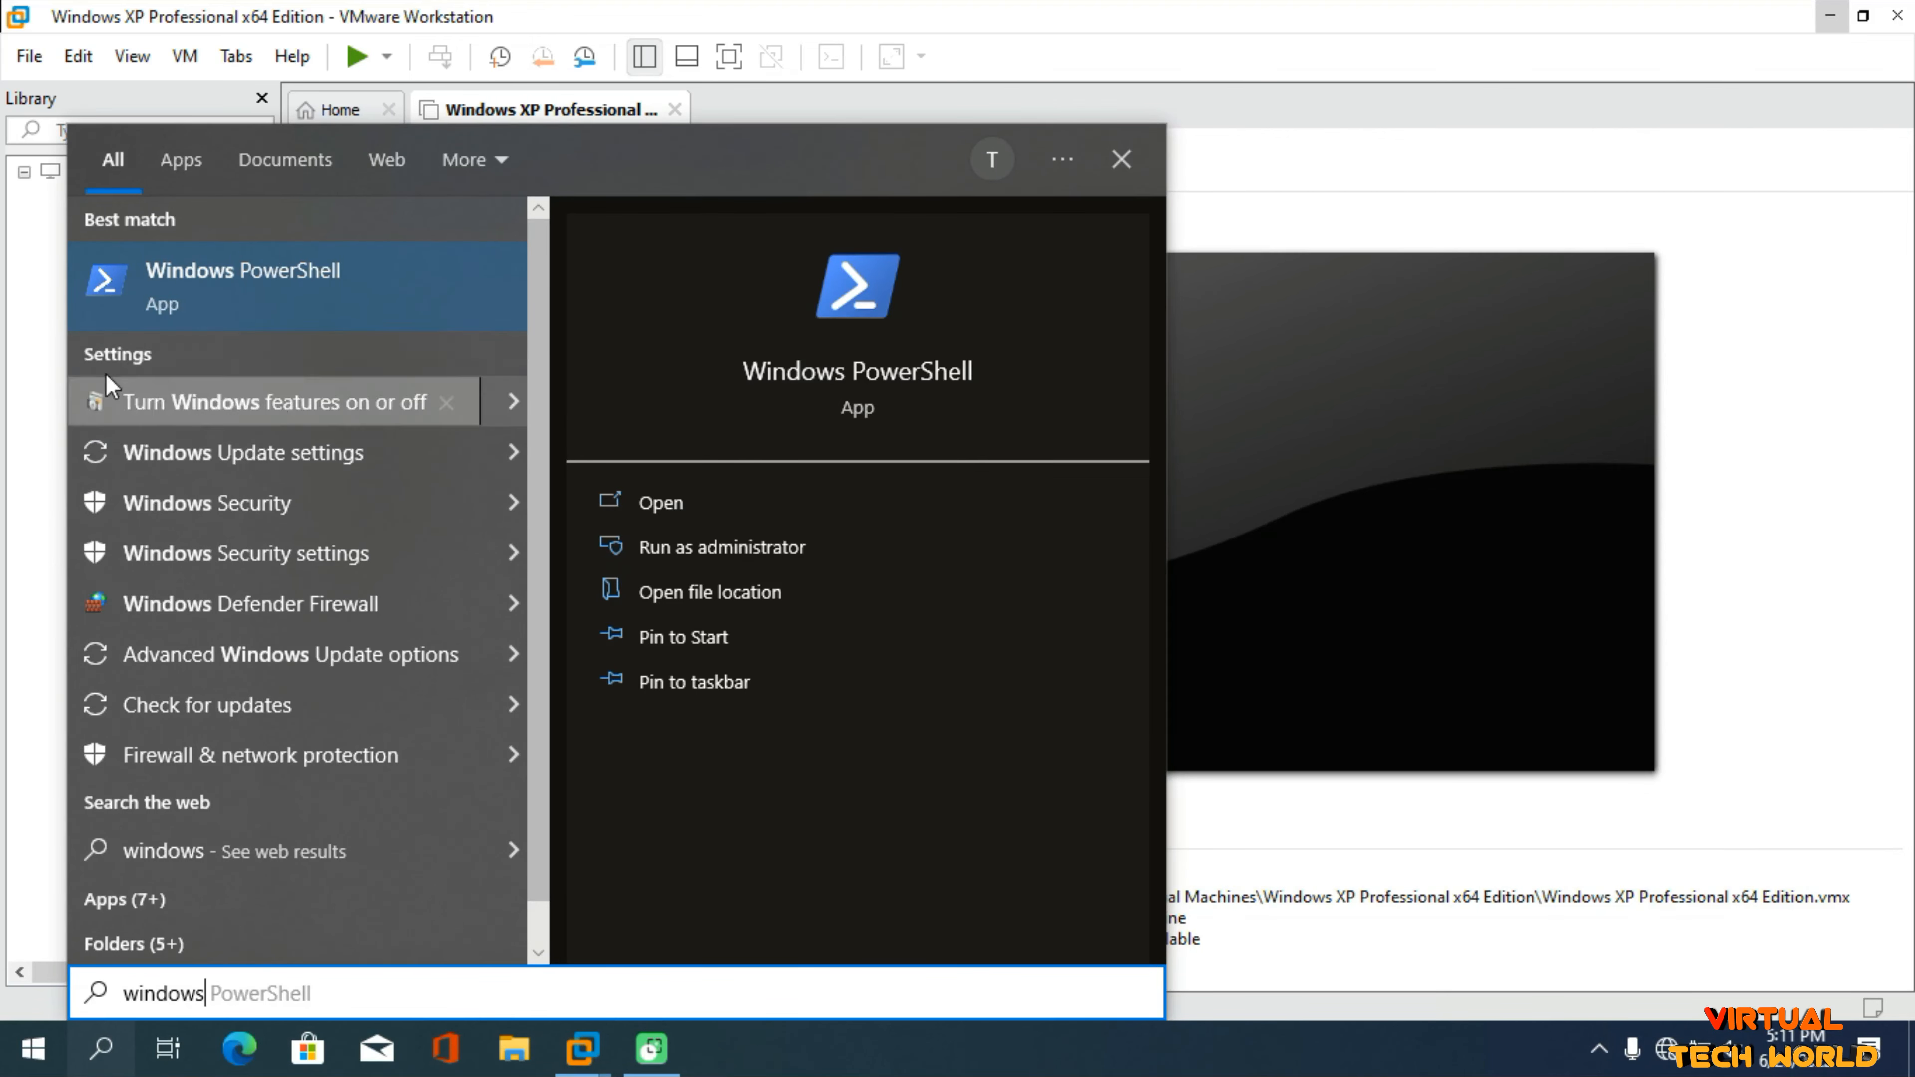
pyautogui.click(282, 408)
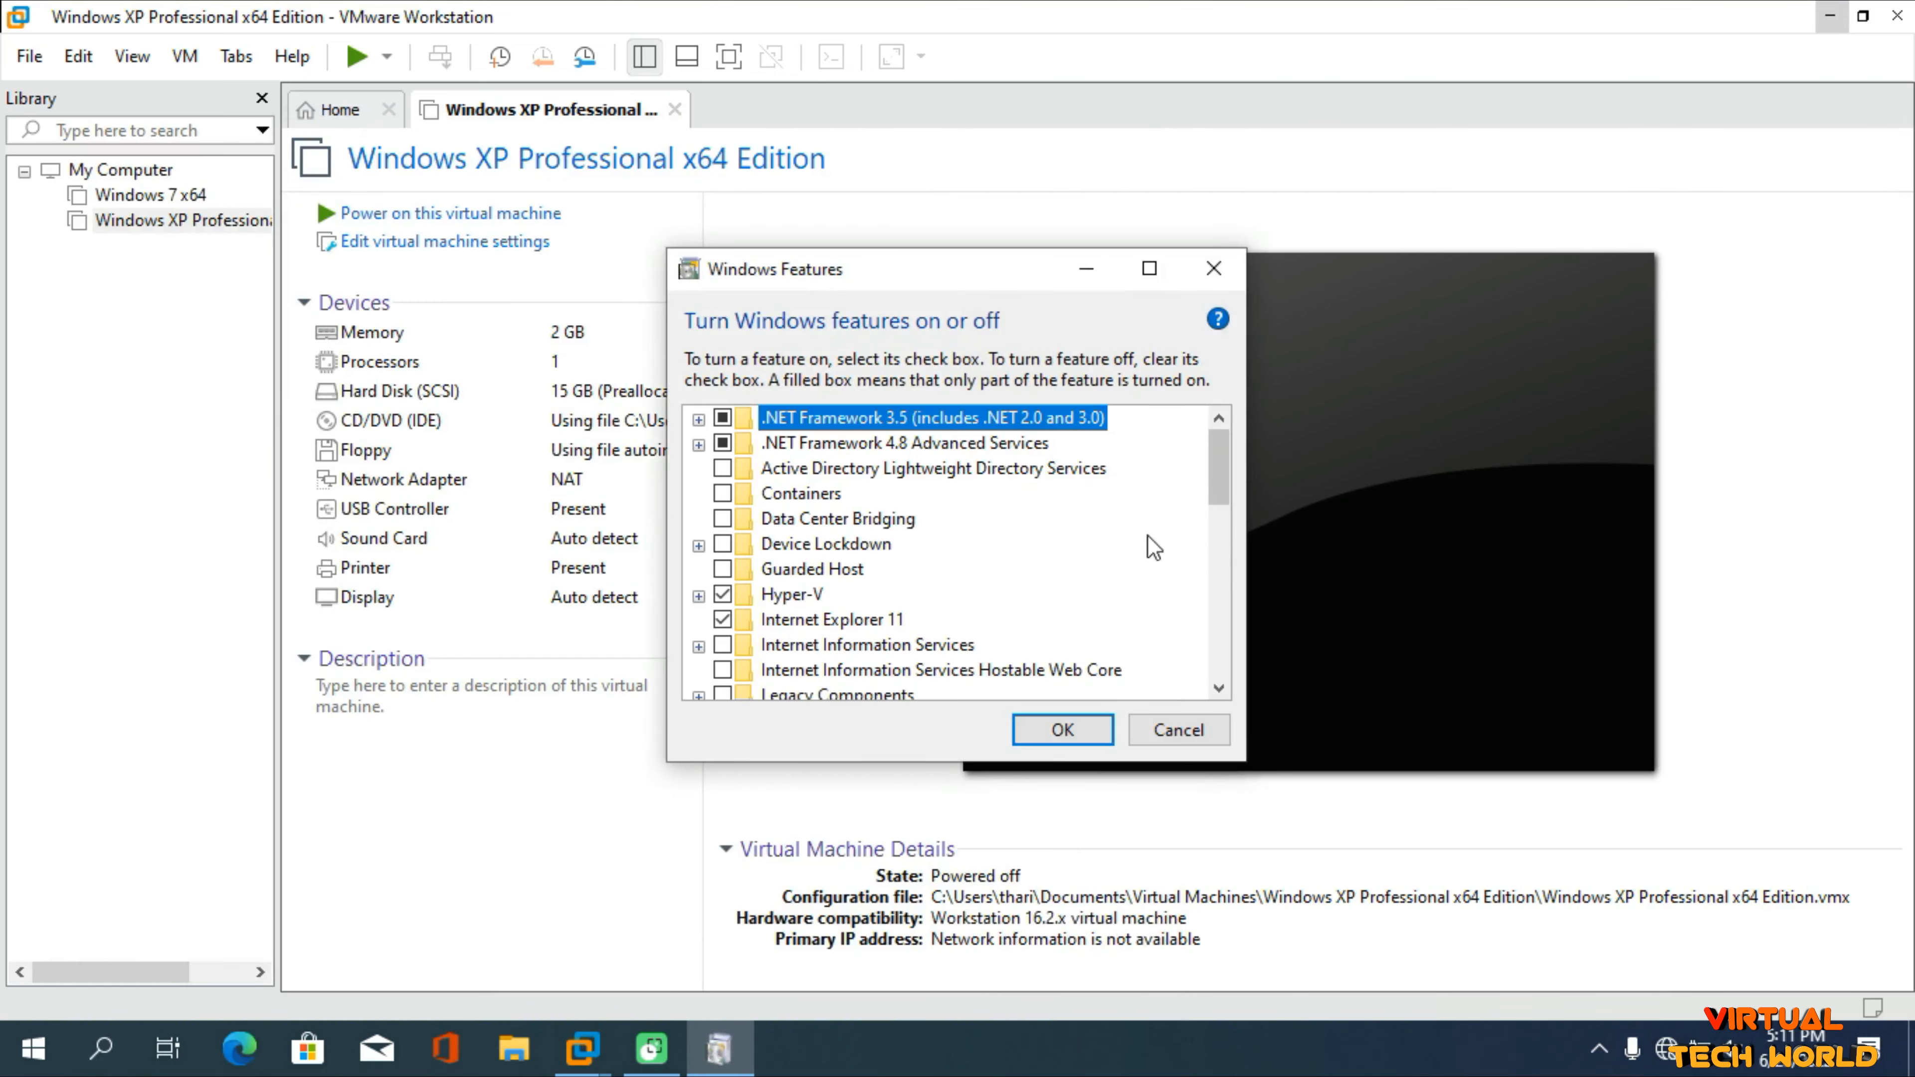
# Turn off Hyper-V, Virtual Machine Platform, Windows Hypervisor Platform and Windows Sandbox, and apply the feature changes.
pyautogui.click(722, 595)
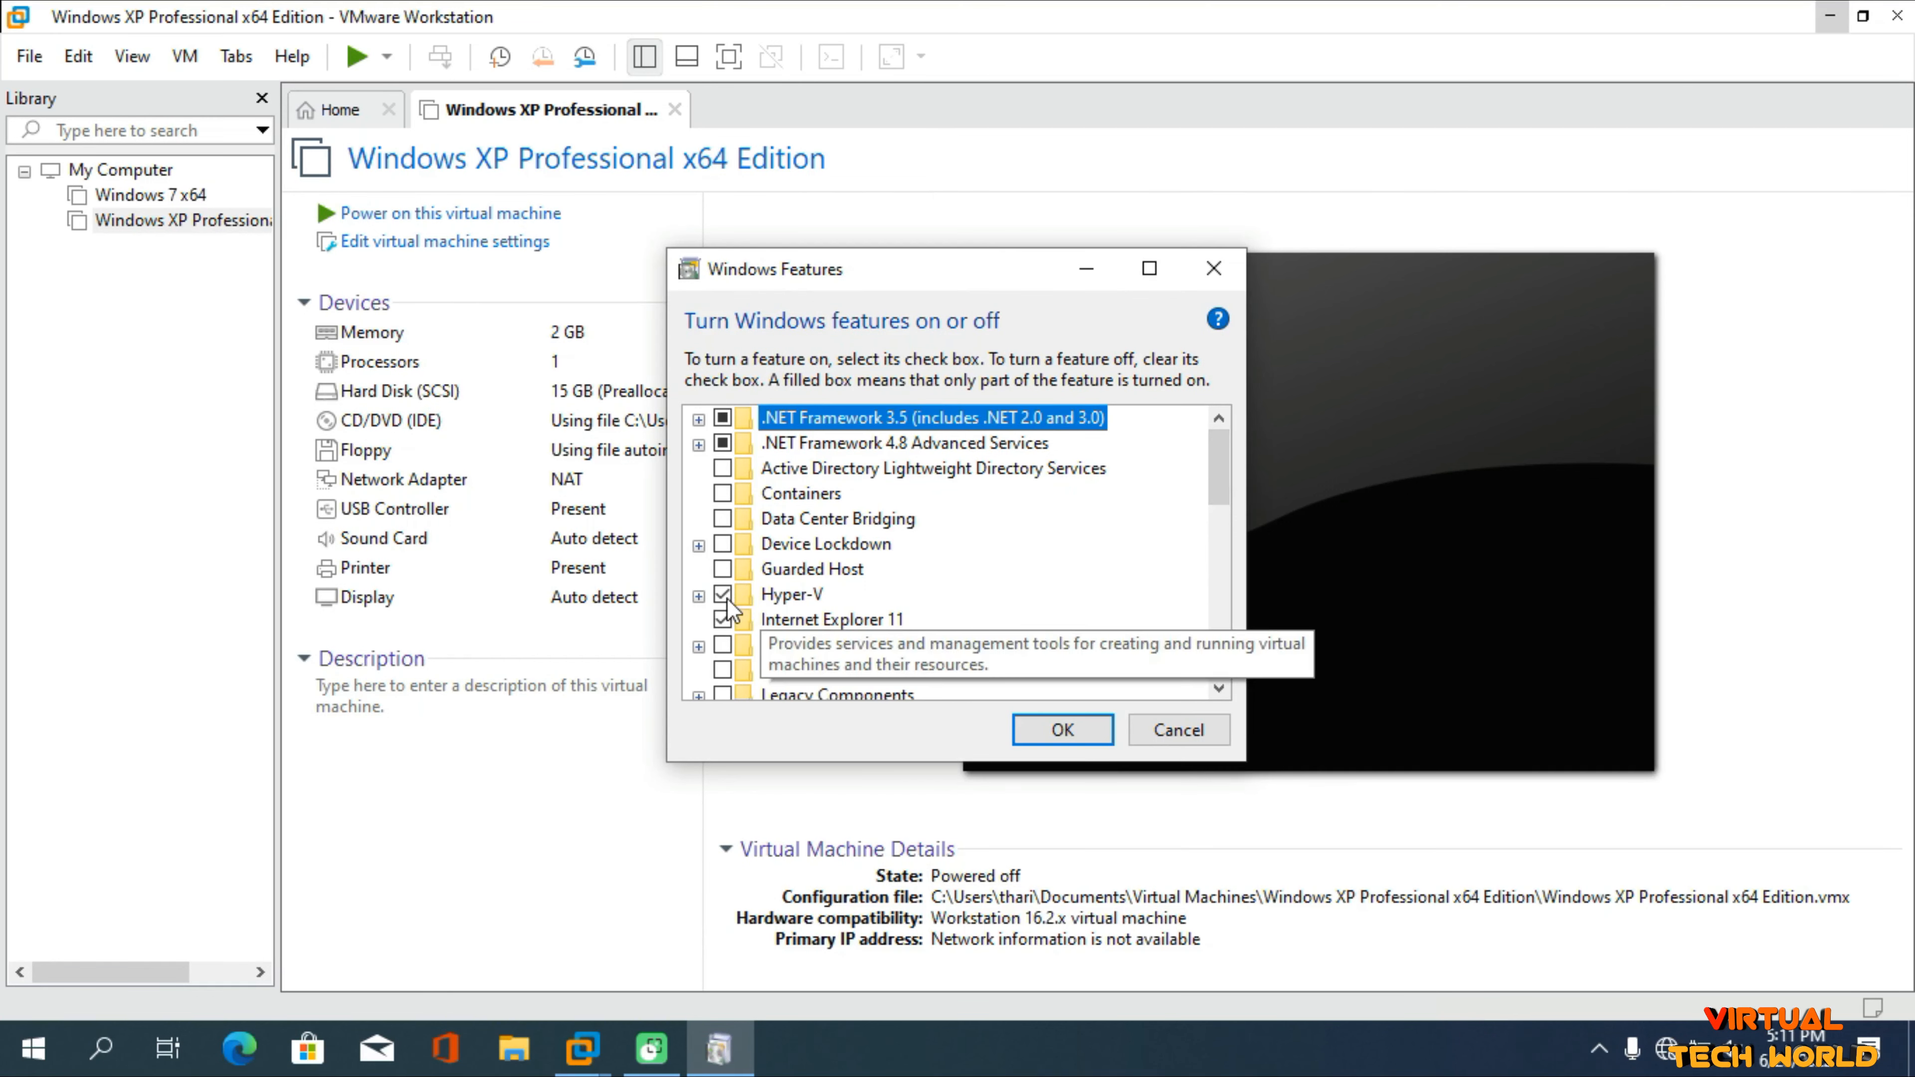
pyautogui.click(788, 595)
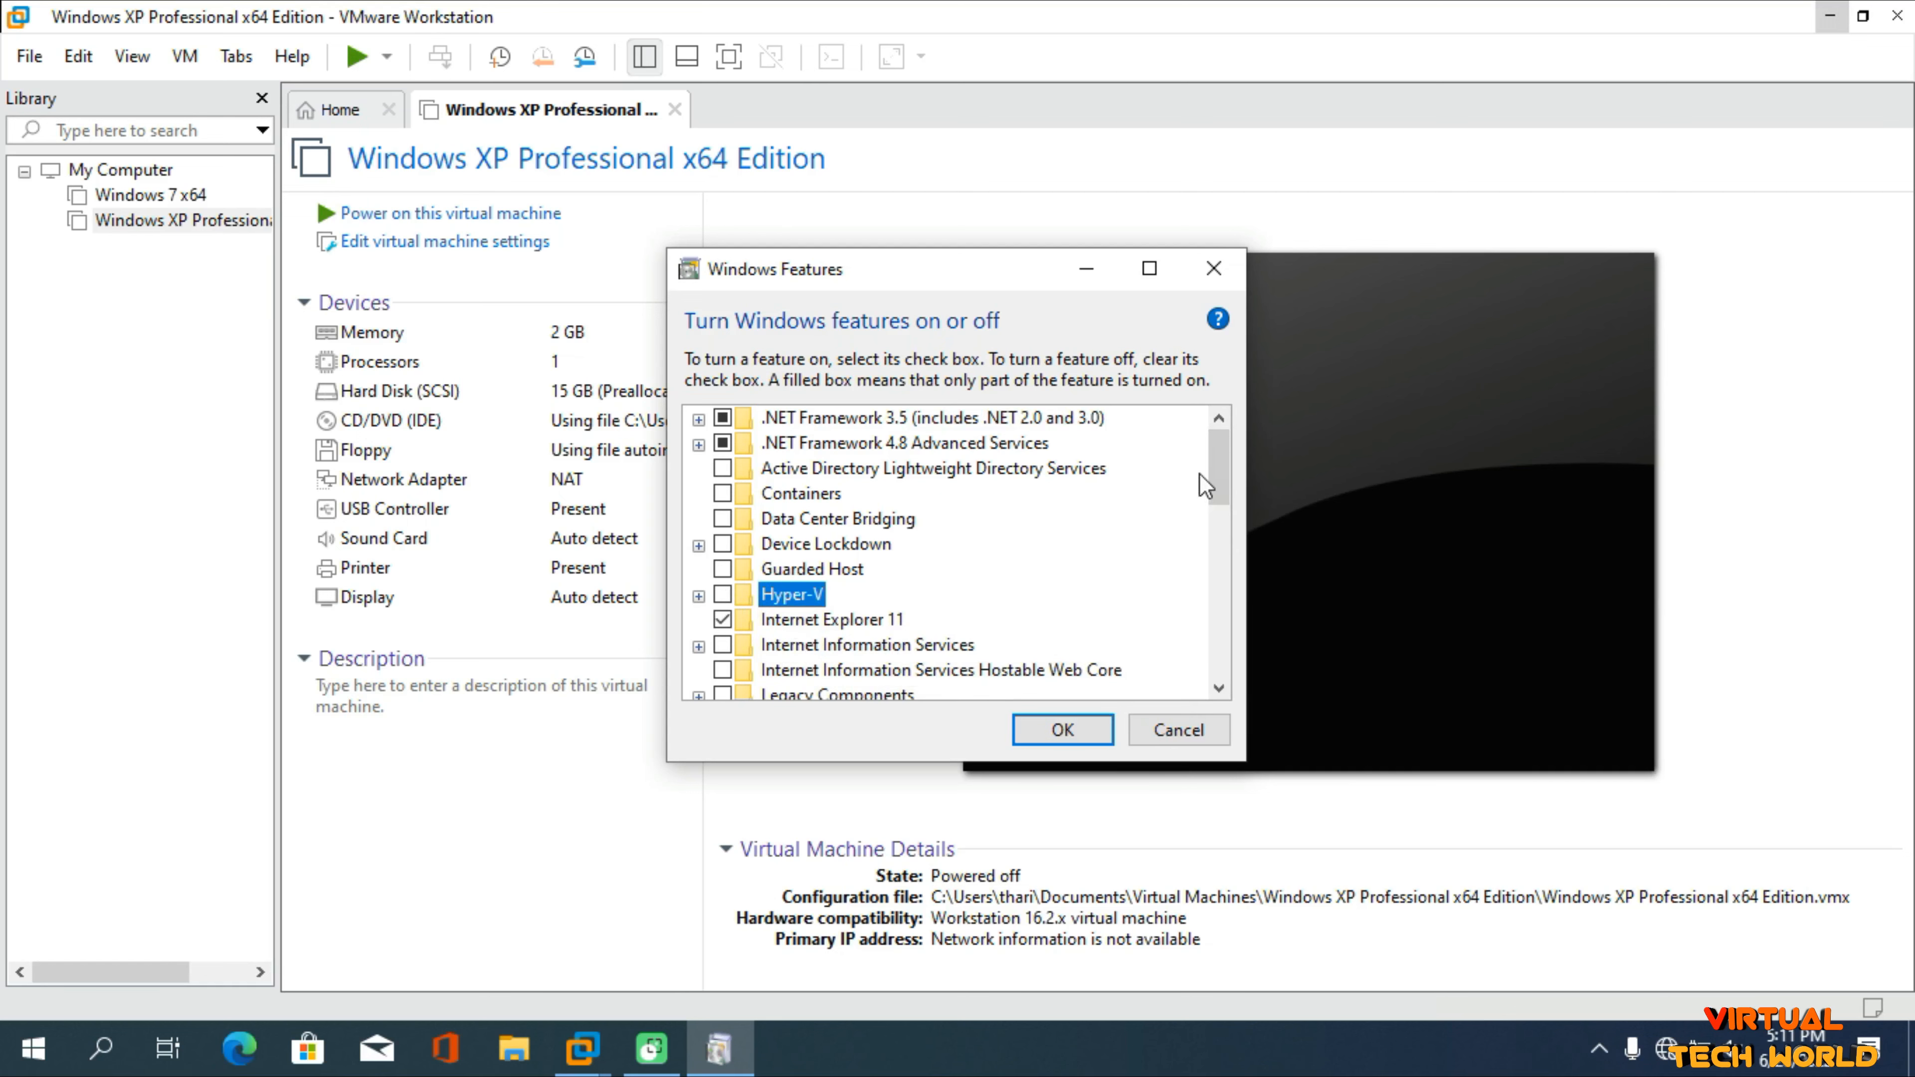
pyautogui.moveTo(1218, 475); pyautogui.dragTo(1207, 662)
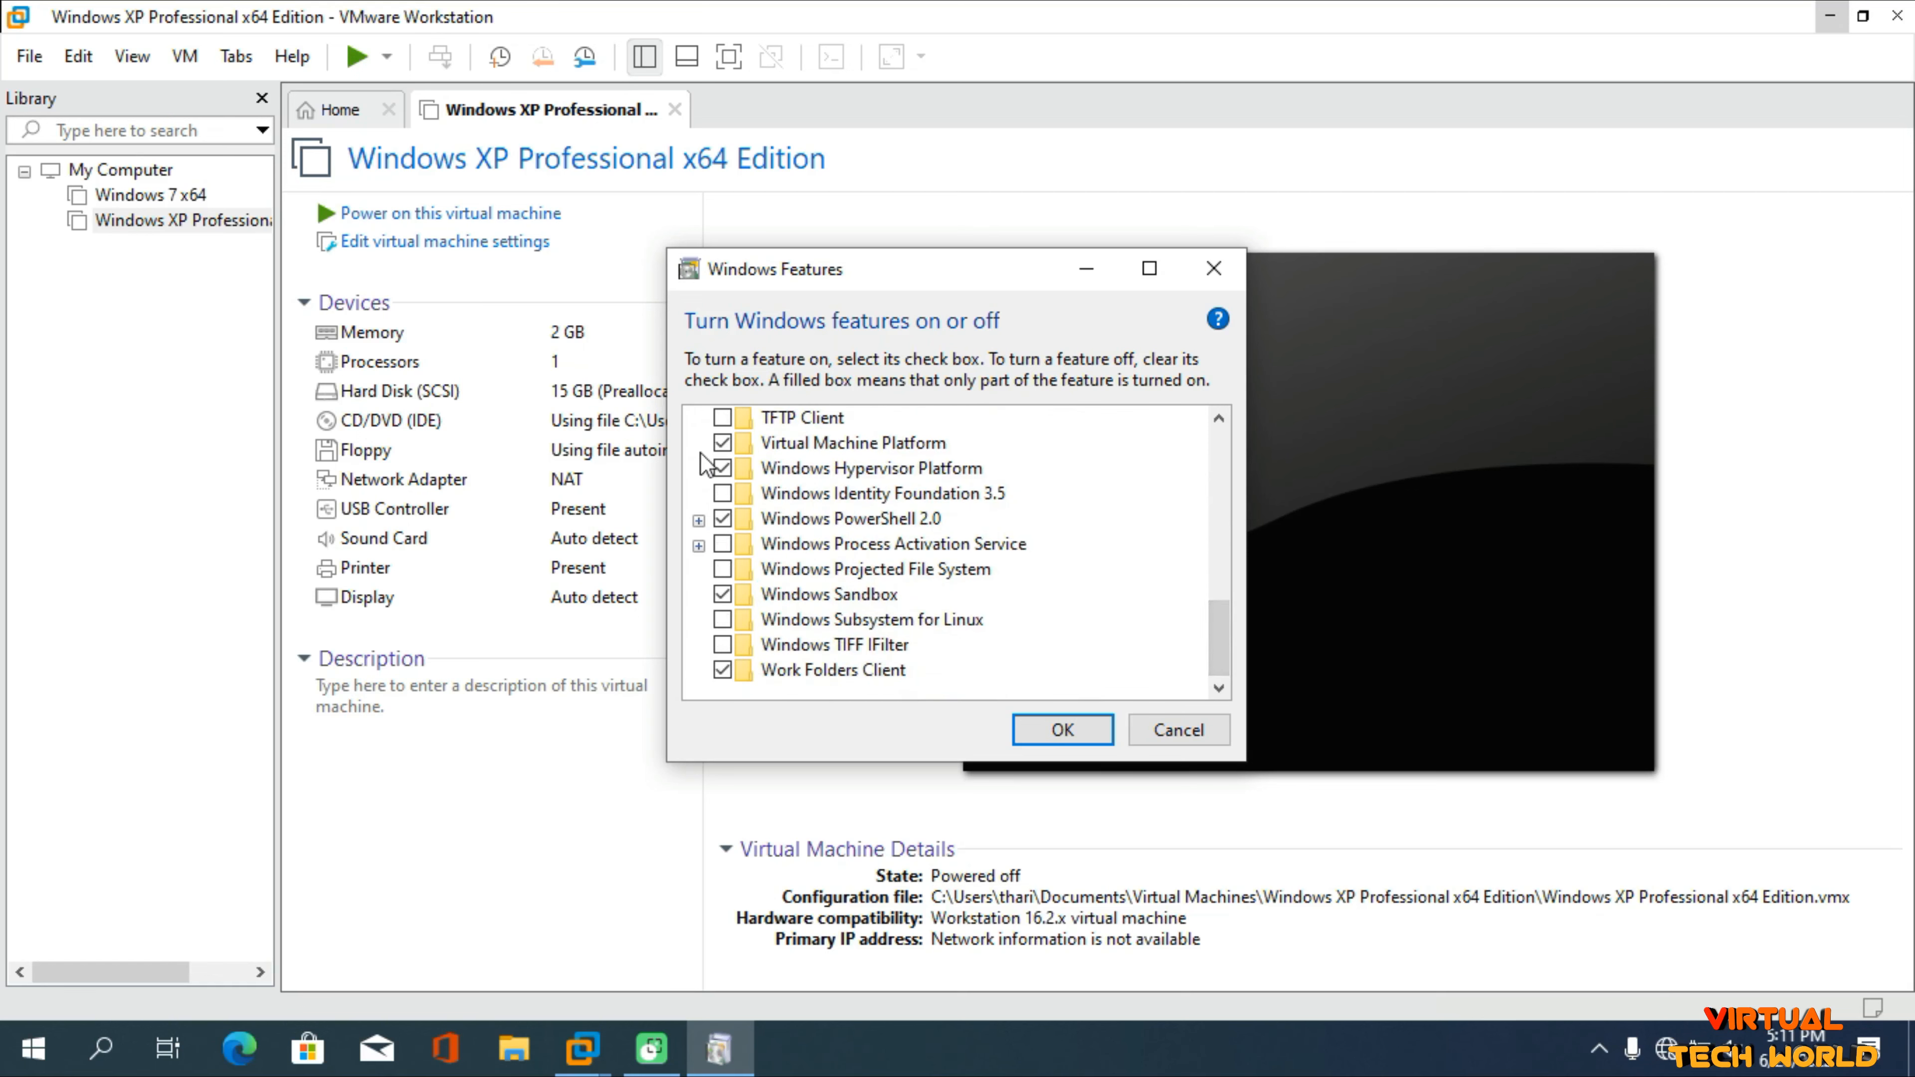
pyautogui.click(722, 446)
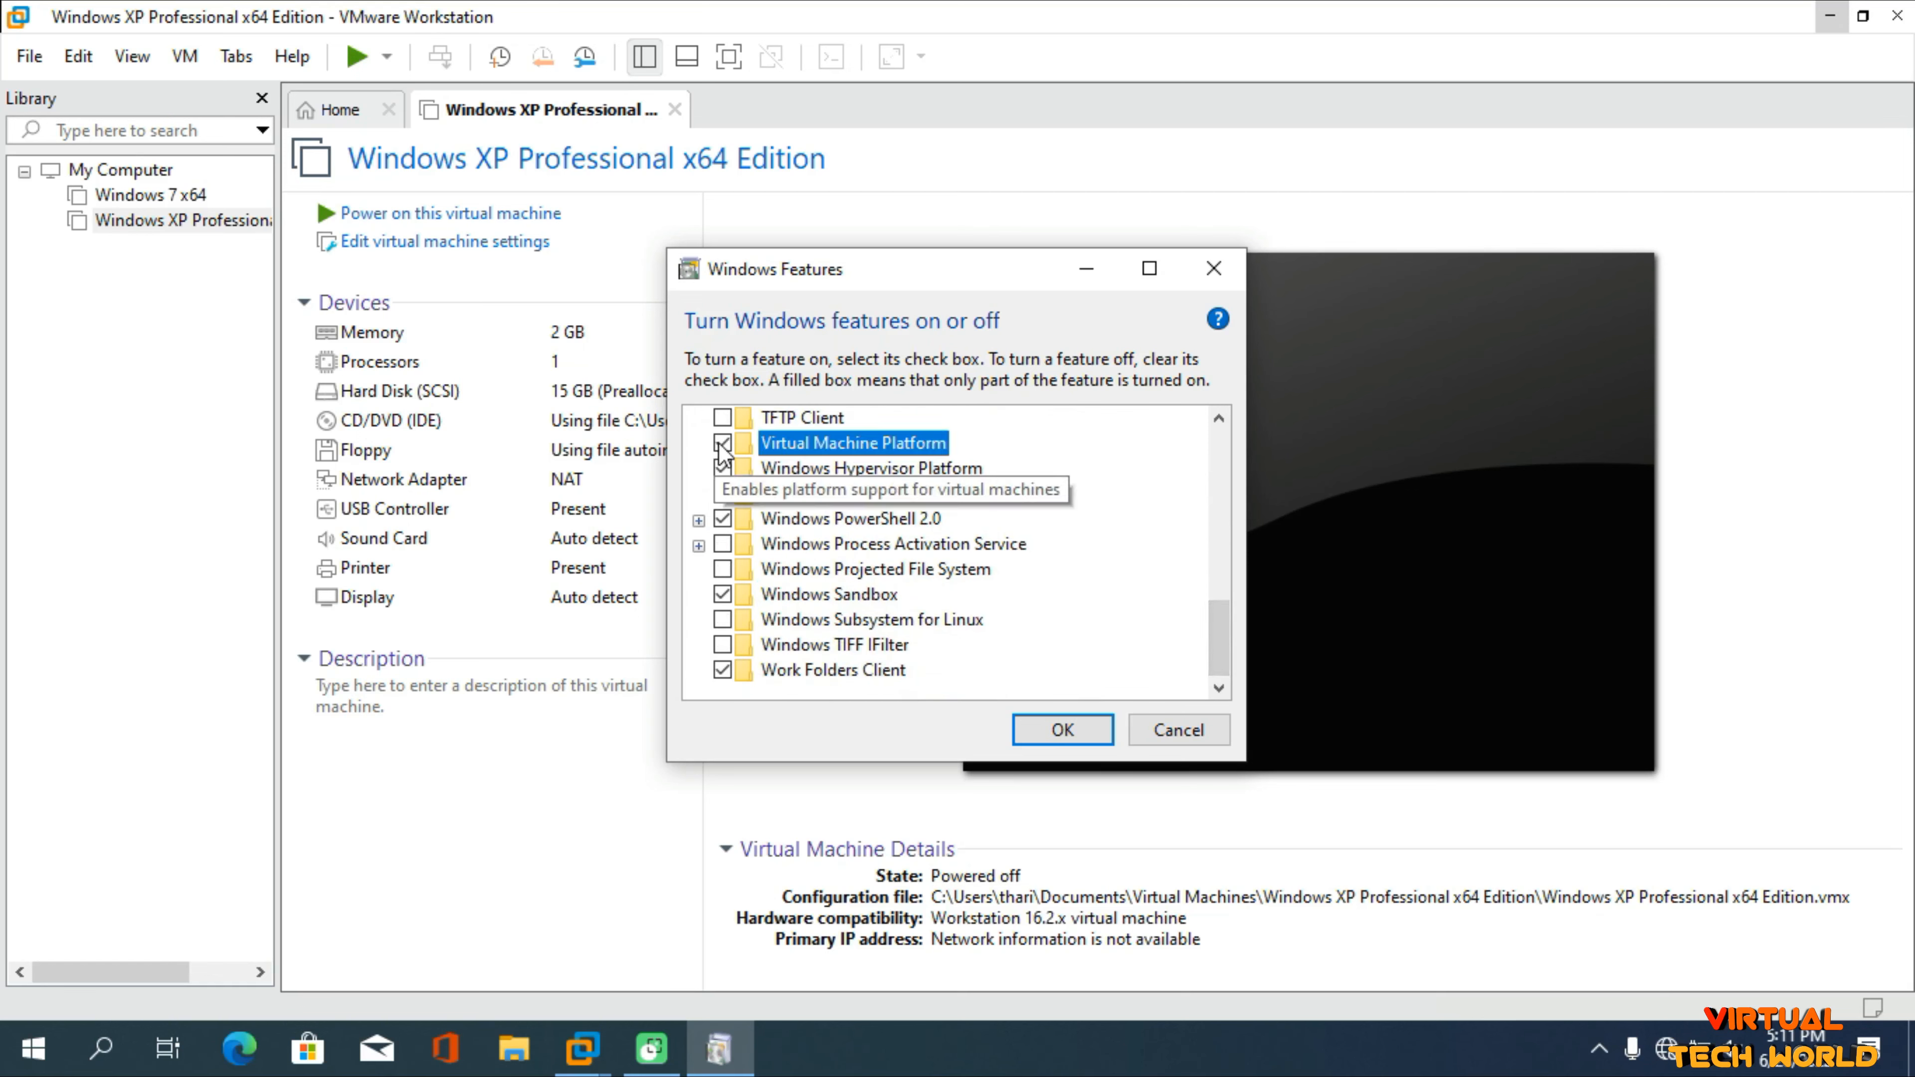
pyautogui.click(722, 469)
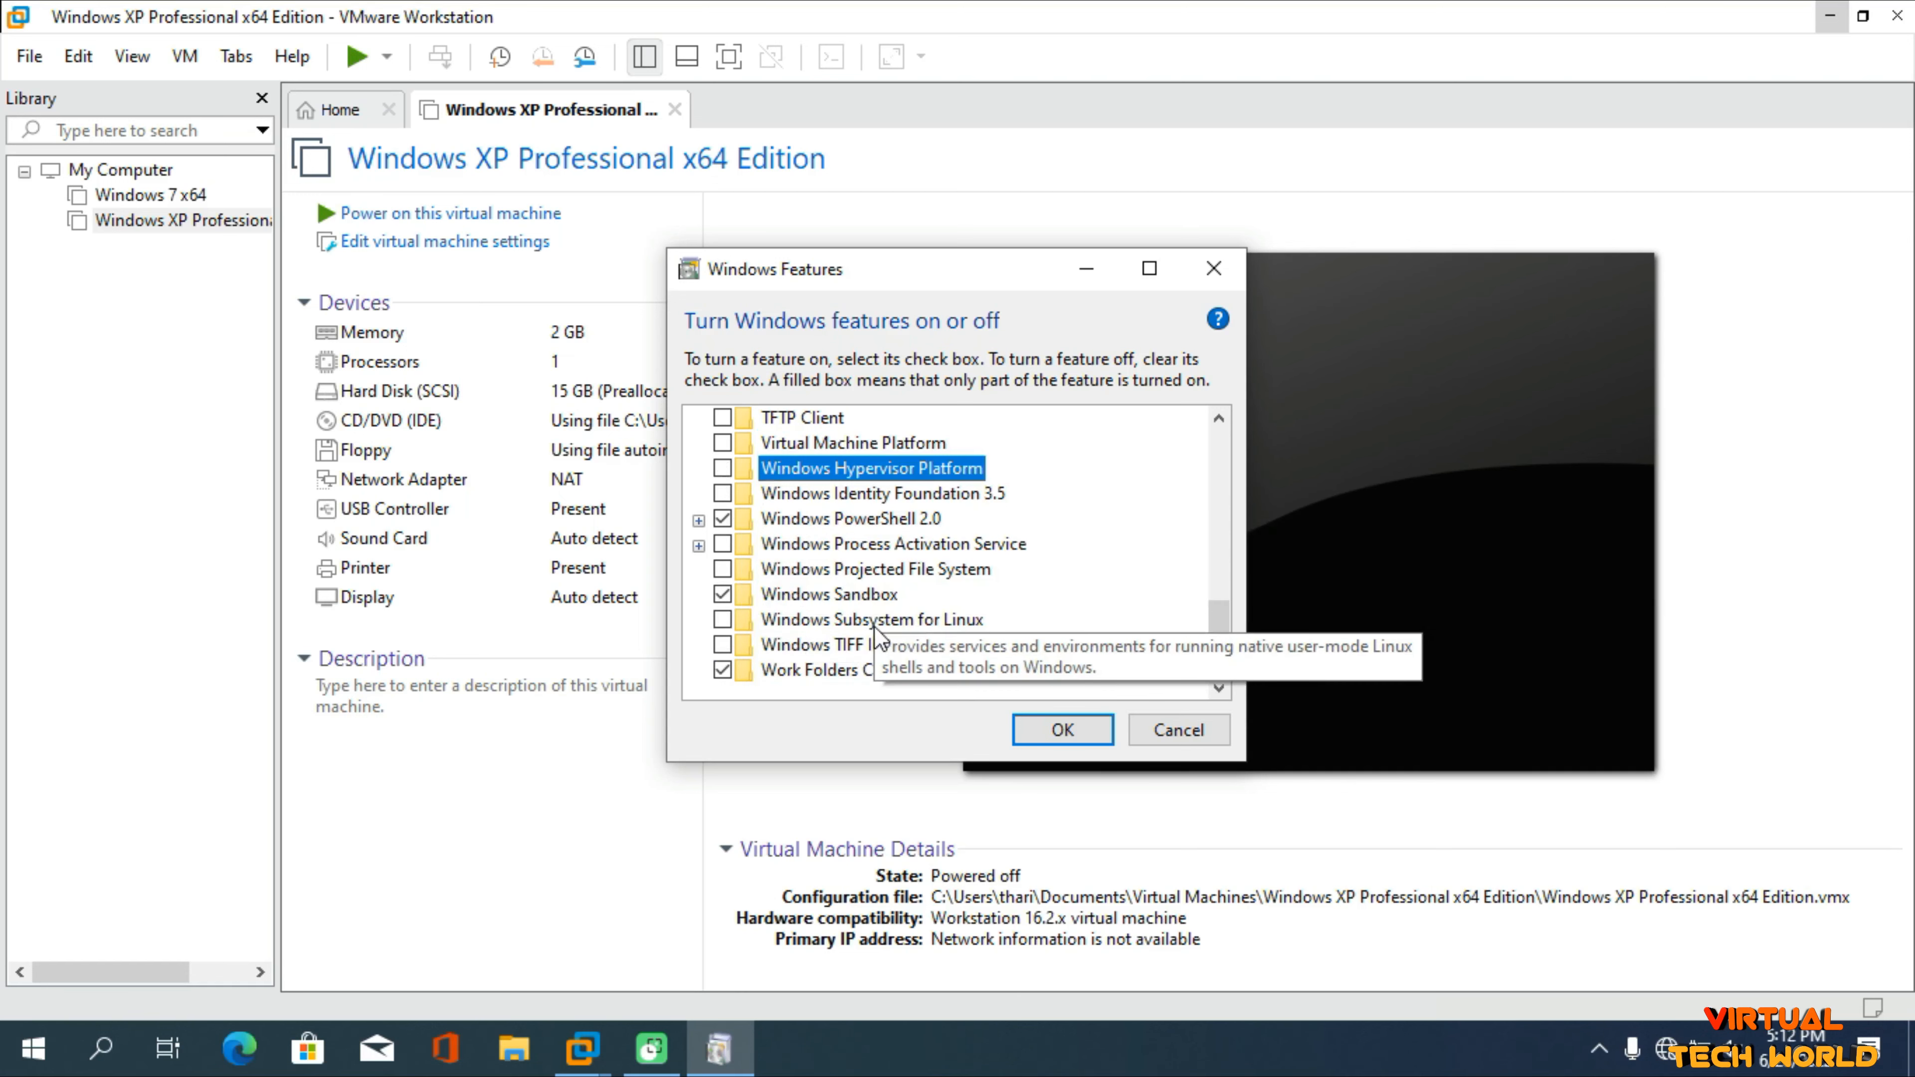
pyautogui.click(722, 595)
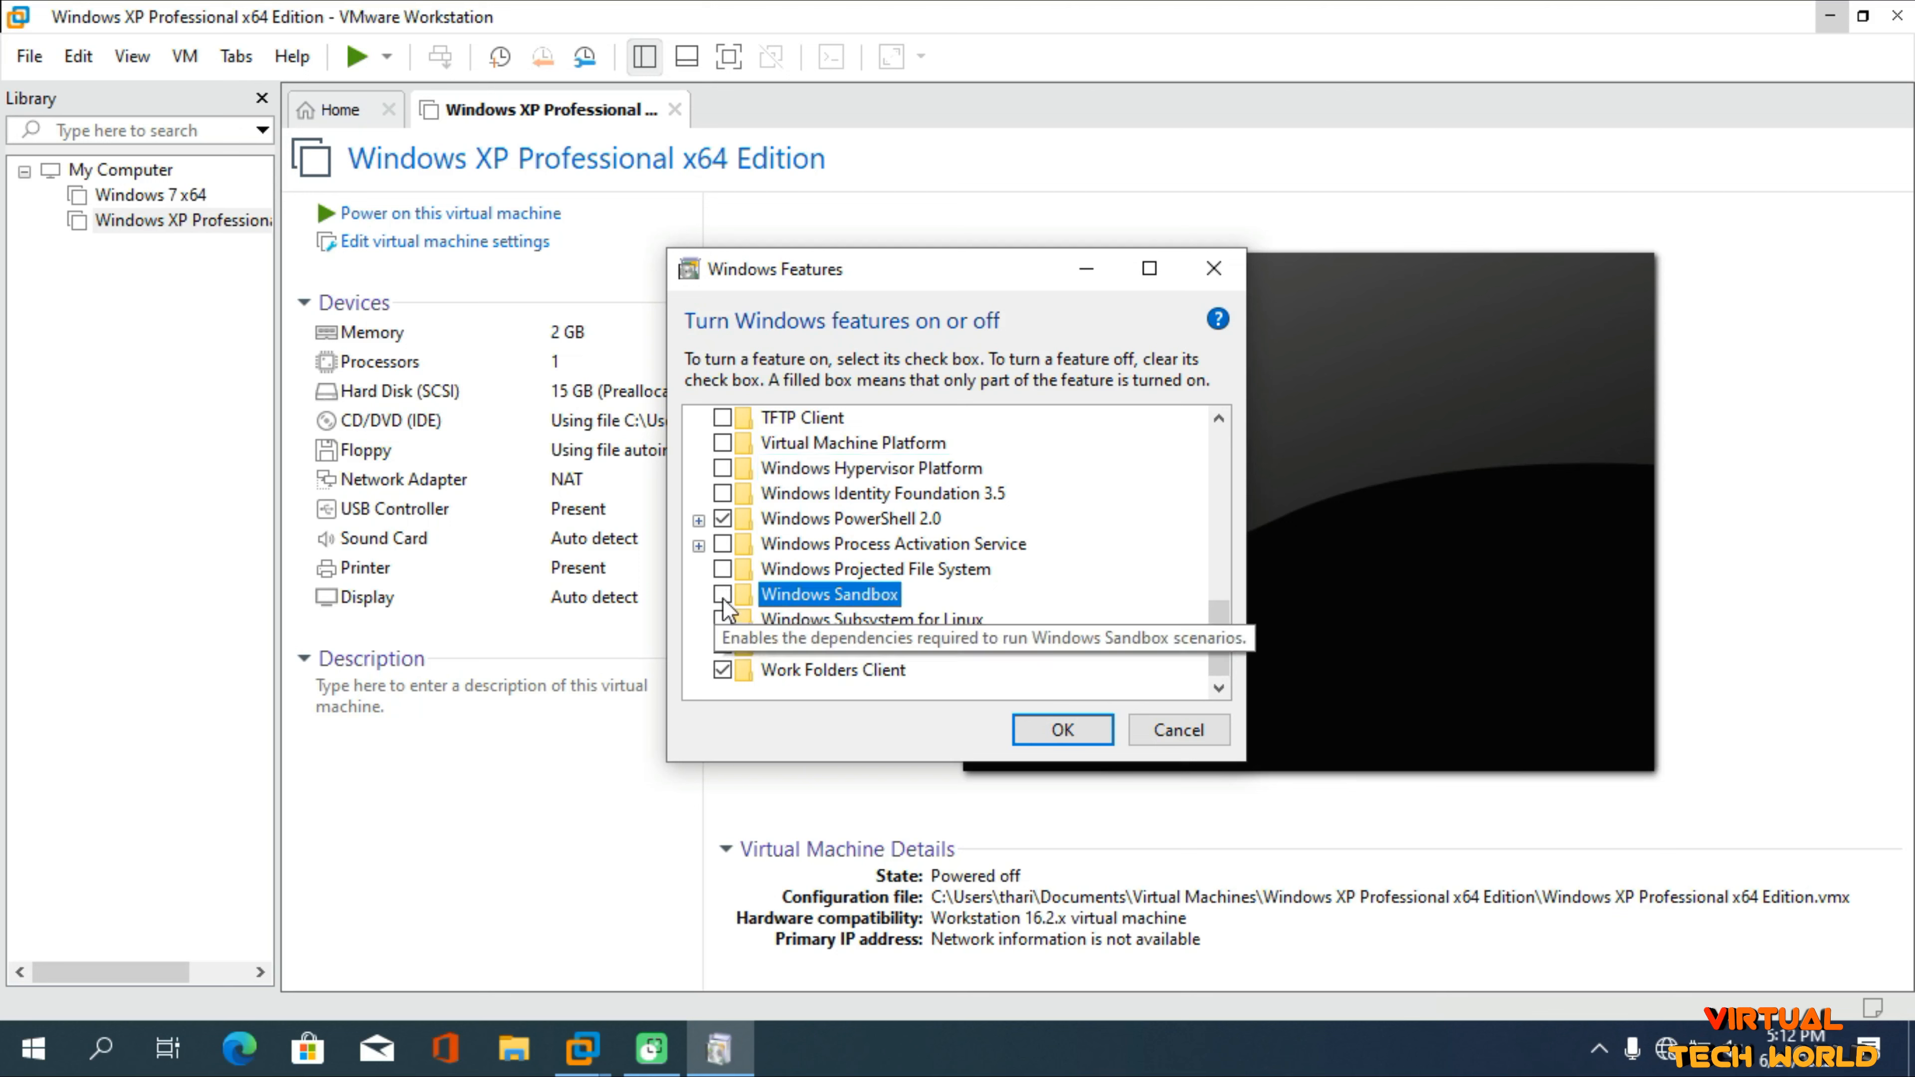
pyautogui.click(1044, 733)
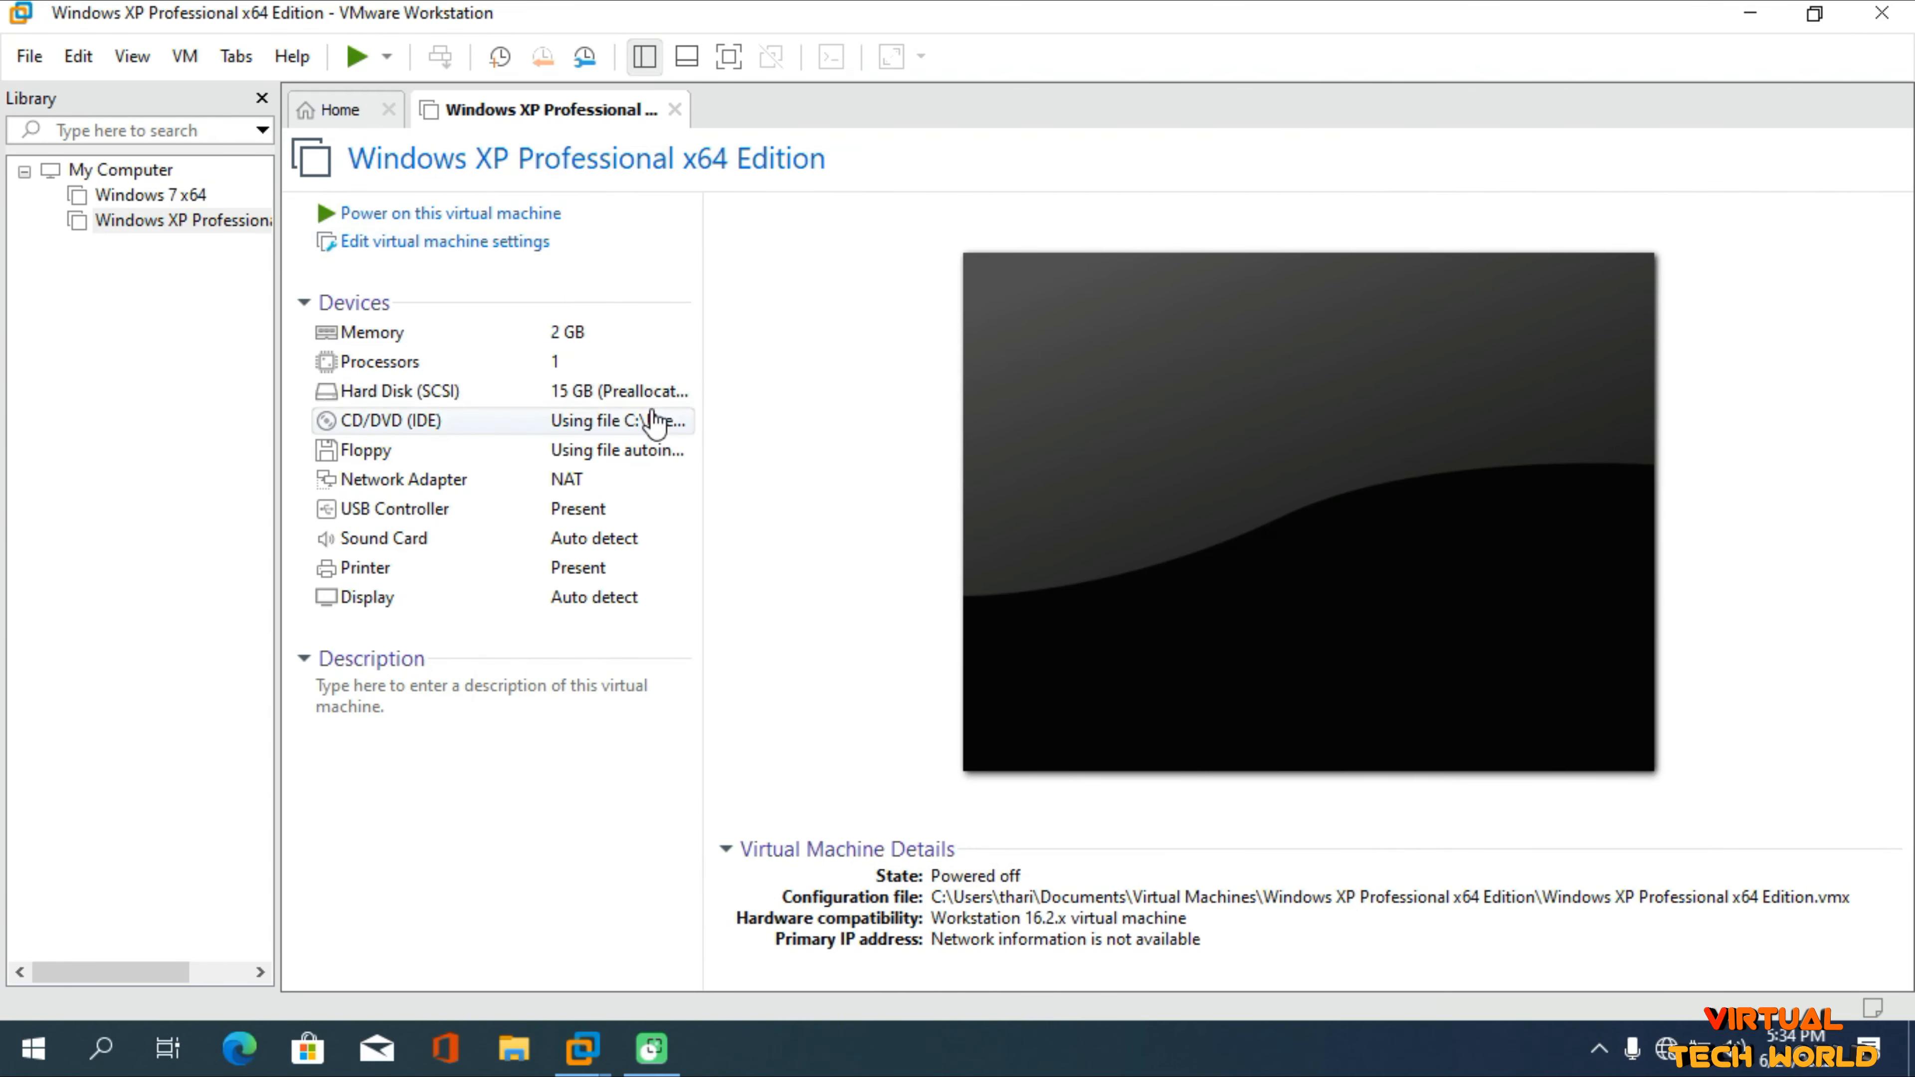
# Power on the Windows XP Professional x64 Edition virtual machine and let the guest's Windows XP setup run.
pyautogui.click(528, 214)
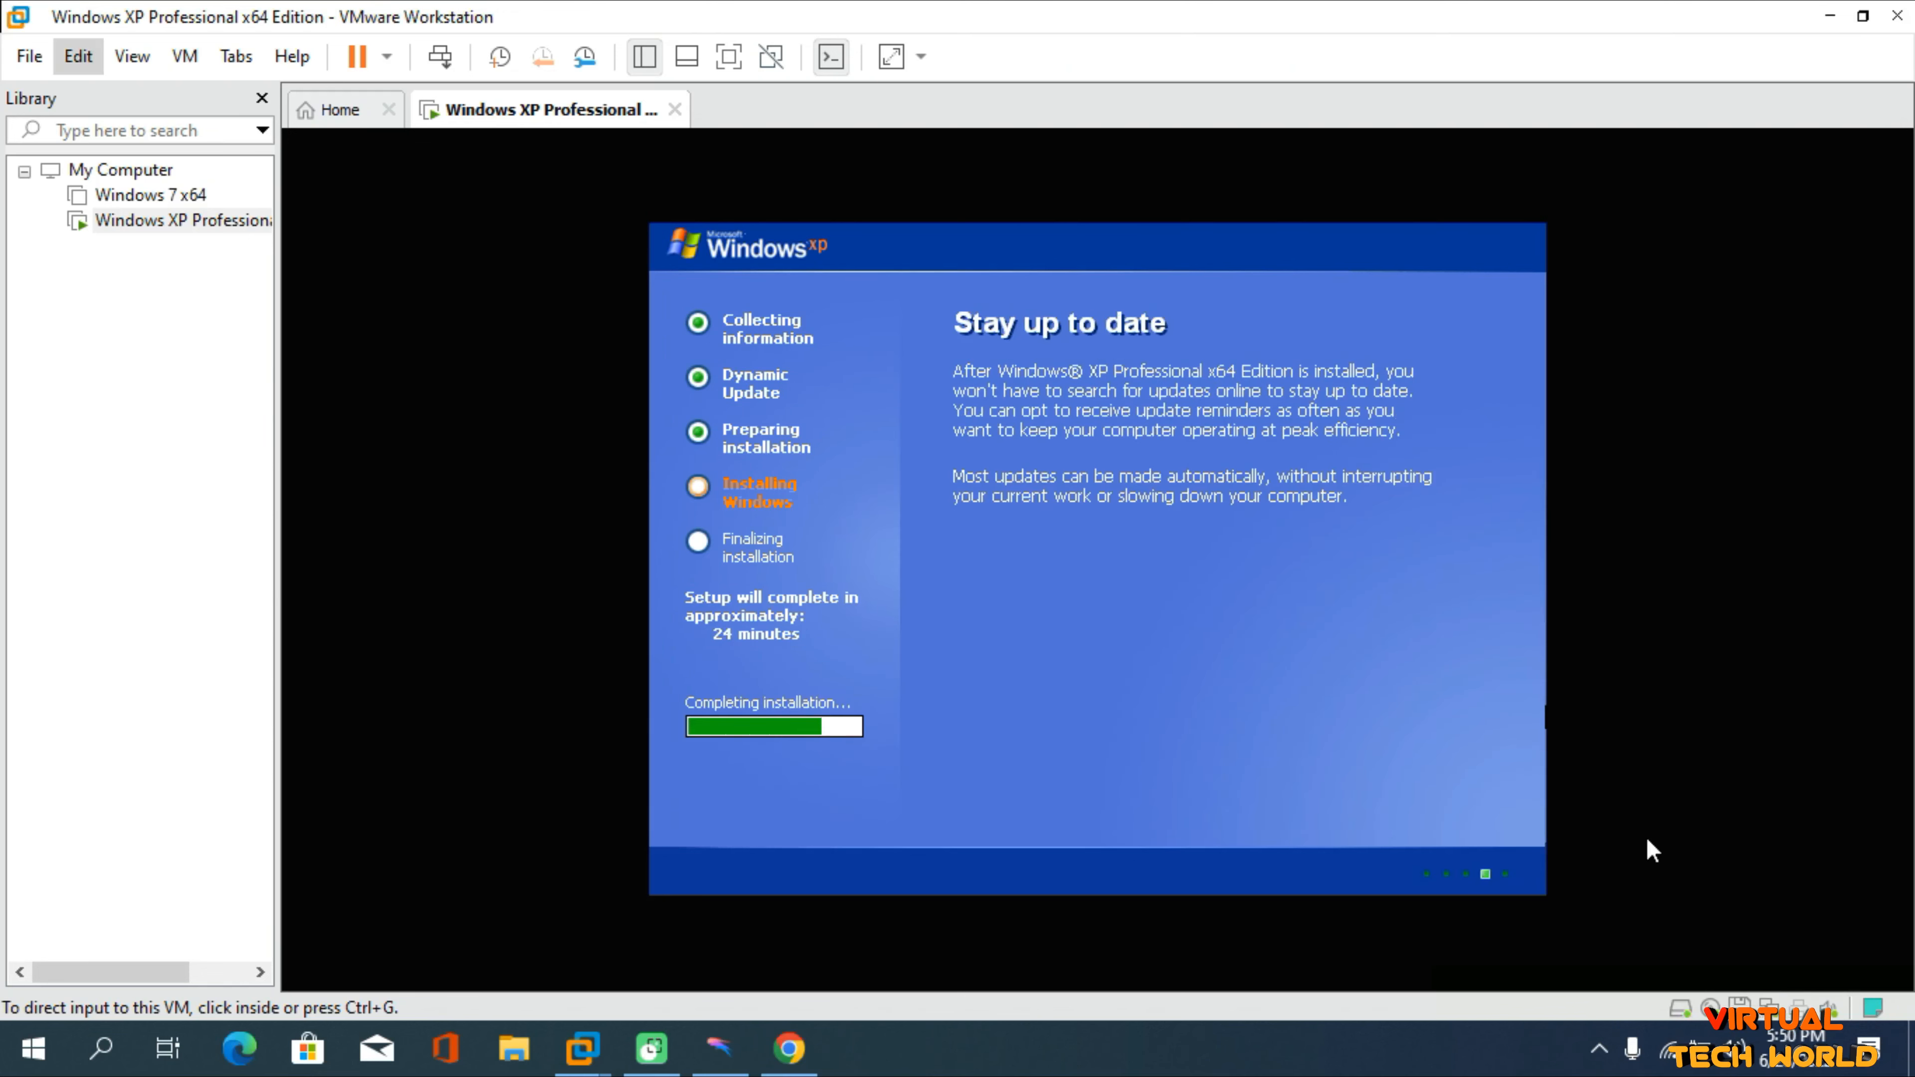
pyautogui.click(1079, 649)
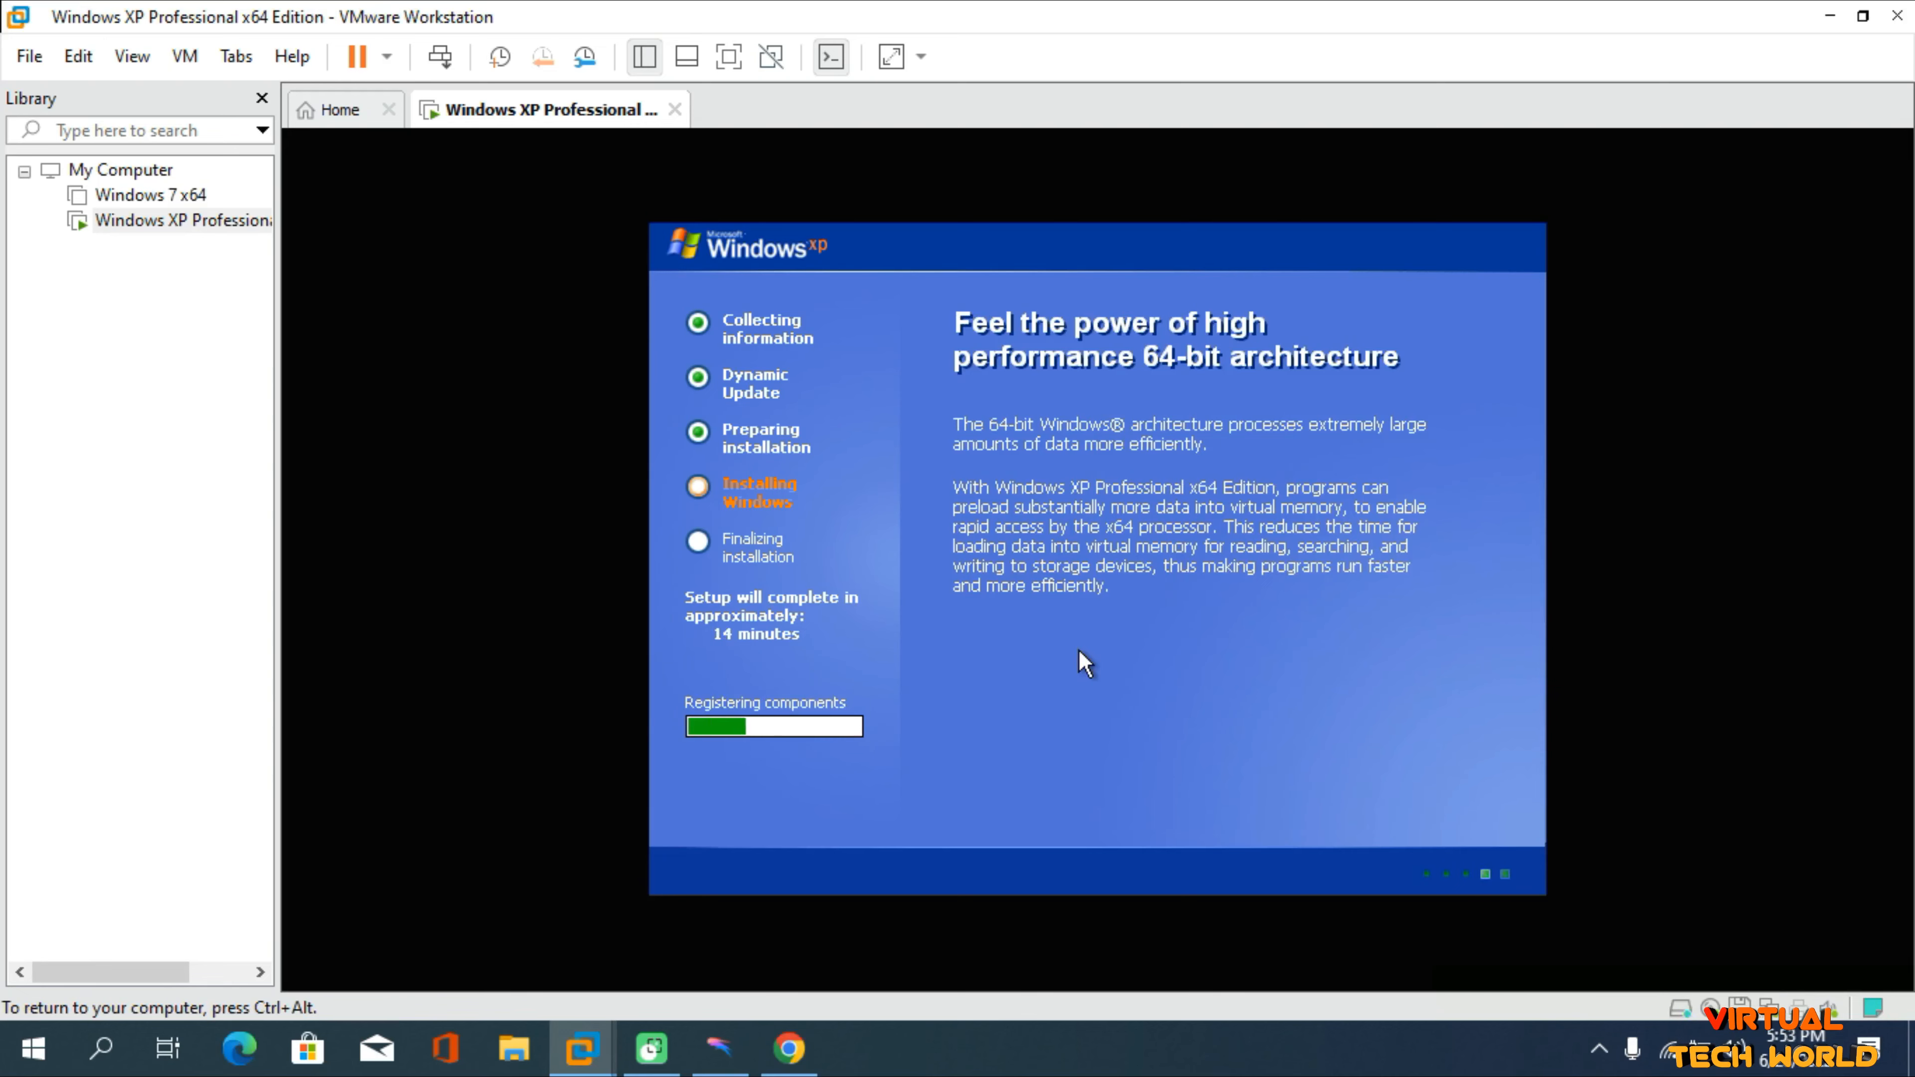
pyautogui.hotkey('ctrl', 'alt')
pyautogui.click(870, 668)
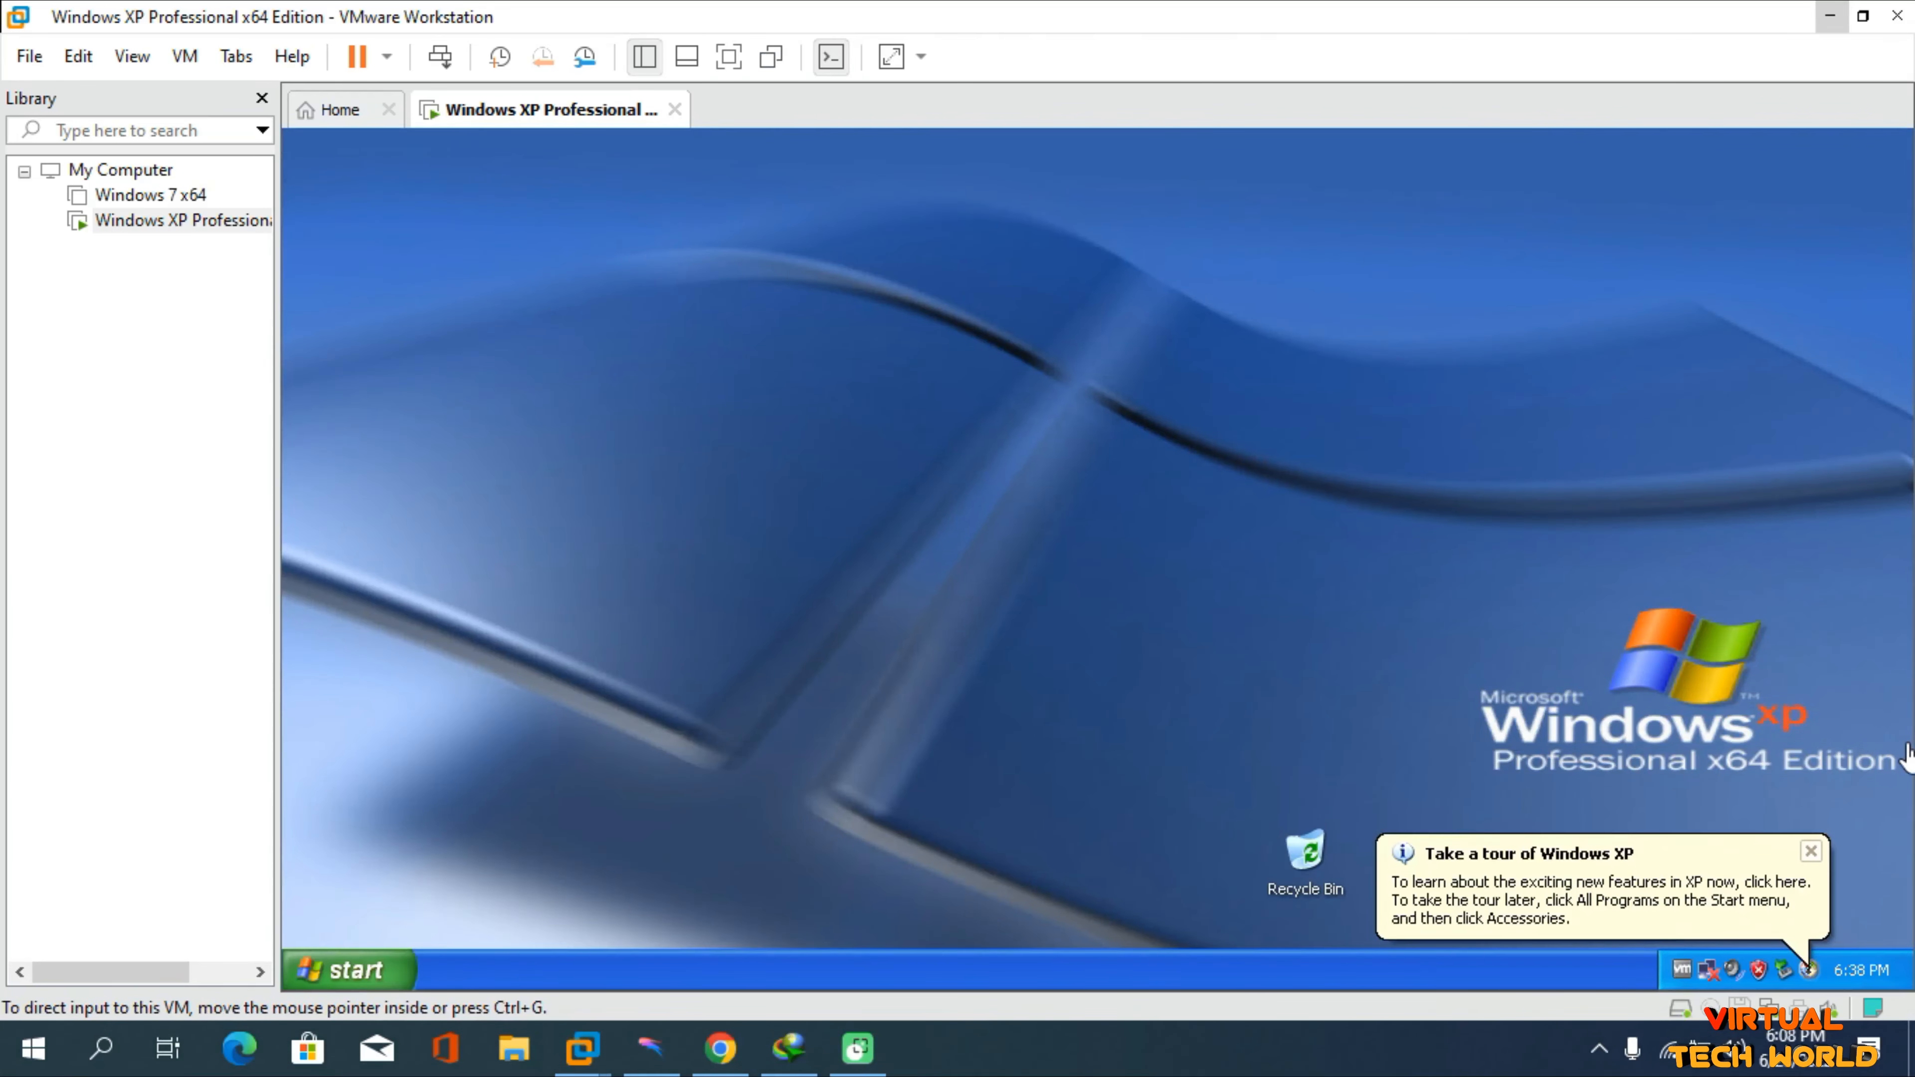
# Dismiss the Windows XP tour balloon on the guest desktop and open My Computer.
pyautogui.click(1811, 860)
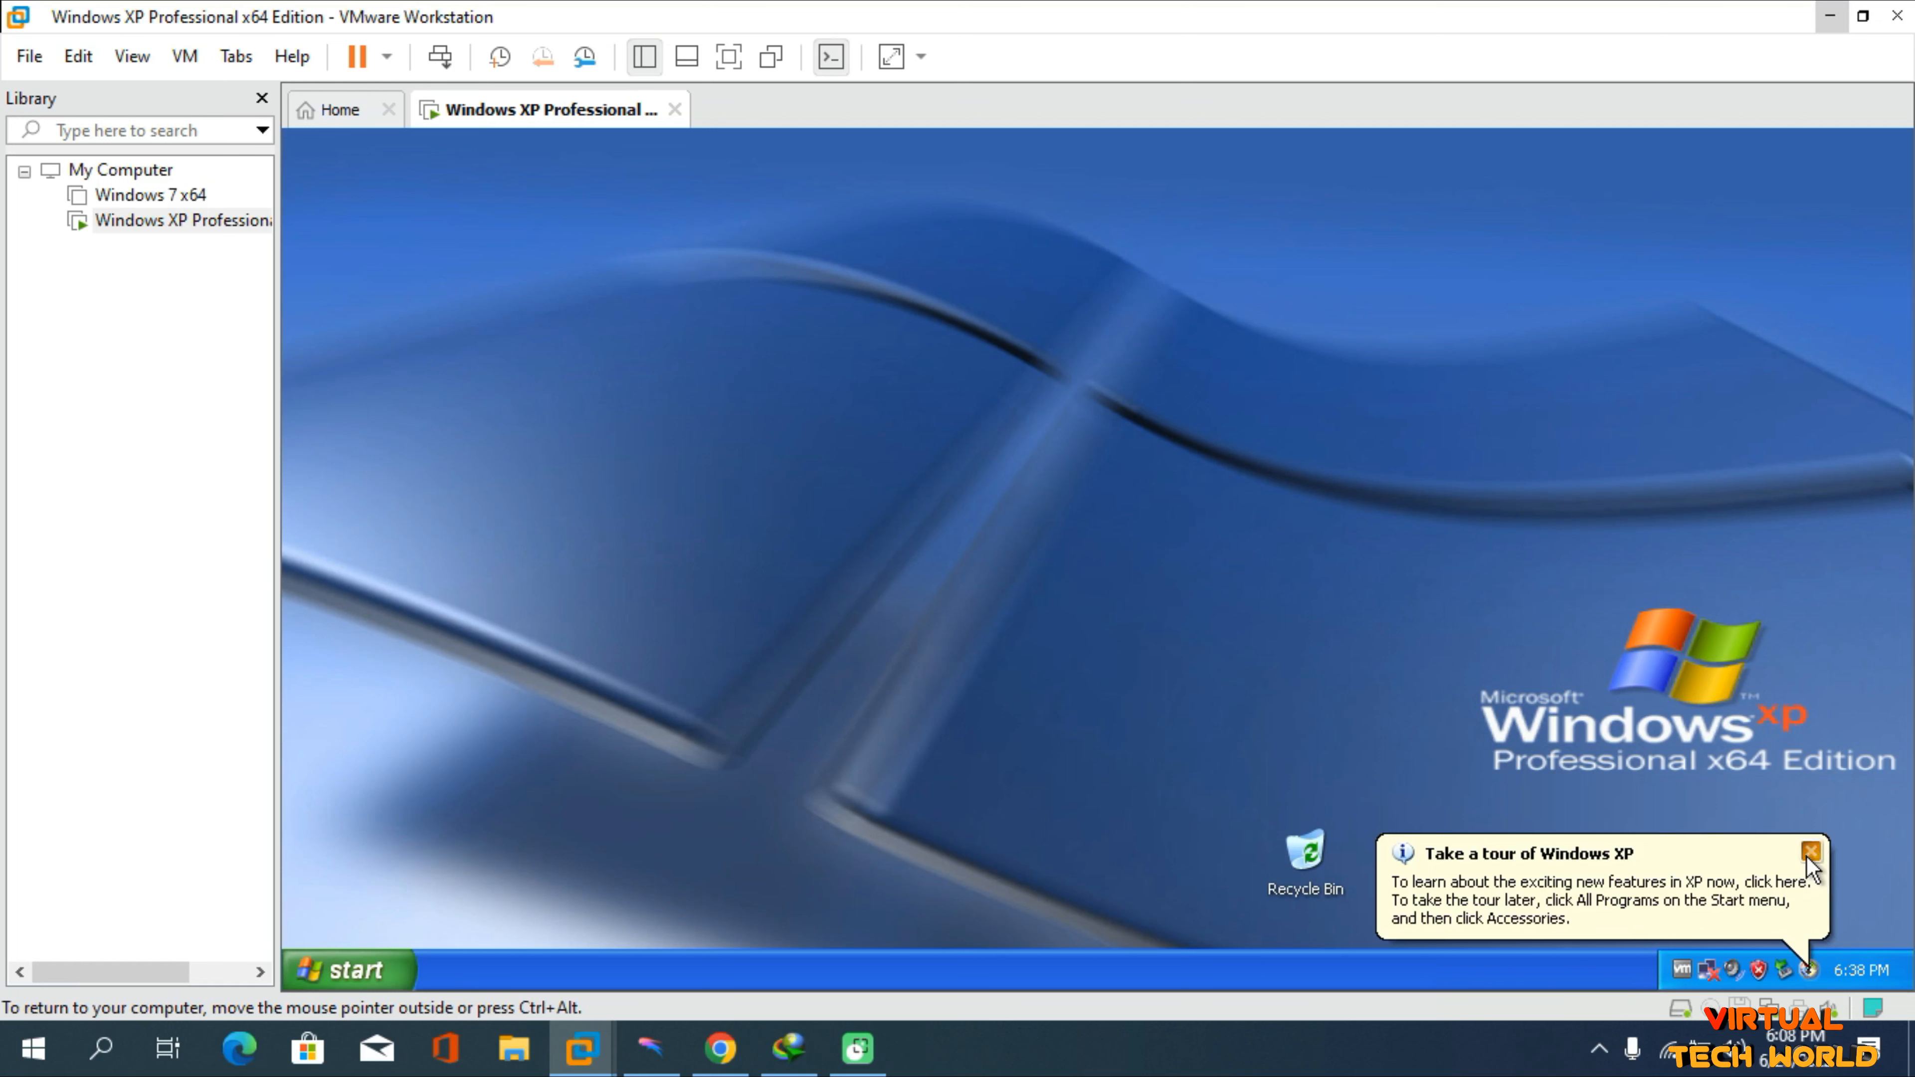
pyautogui.click(1809, 854)
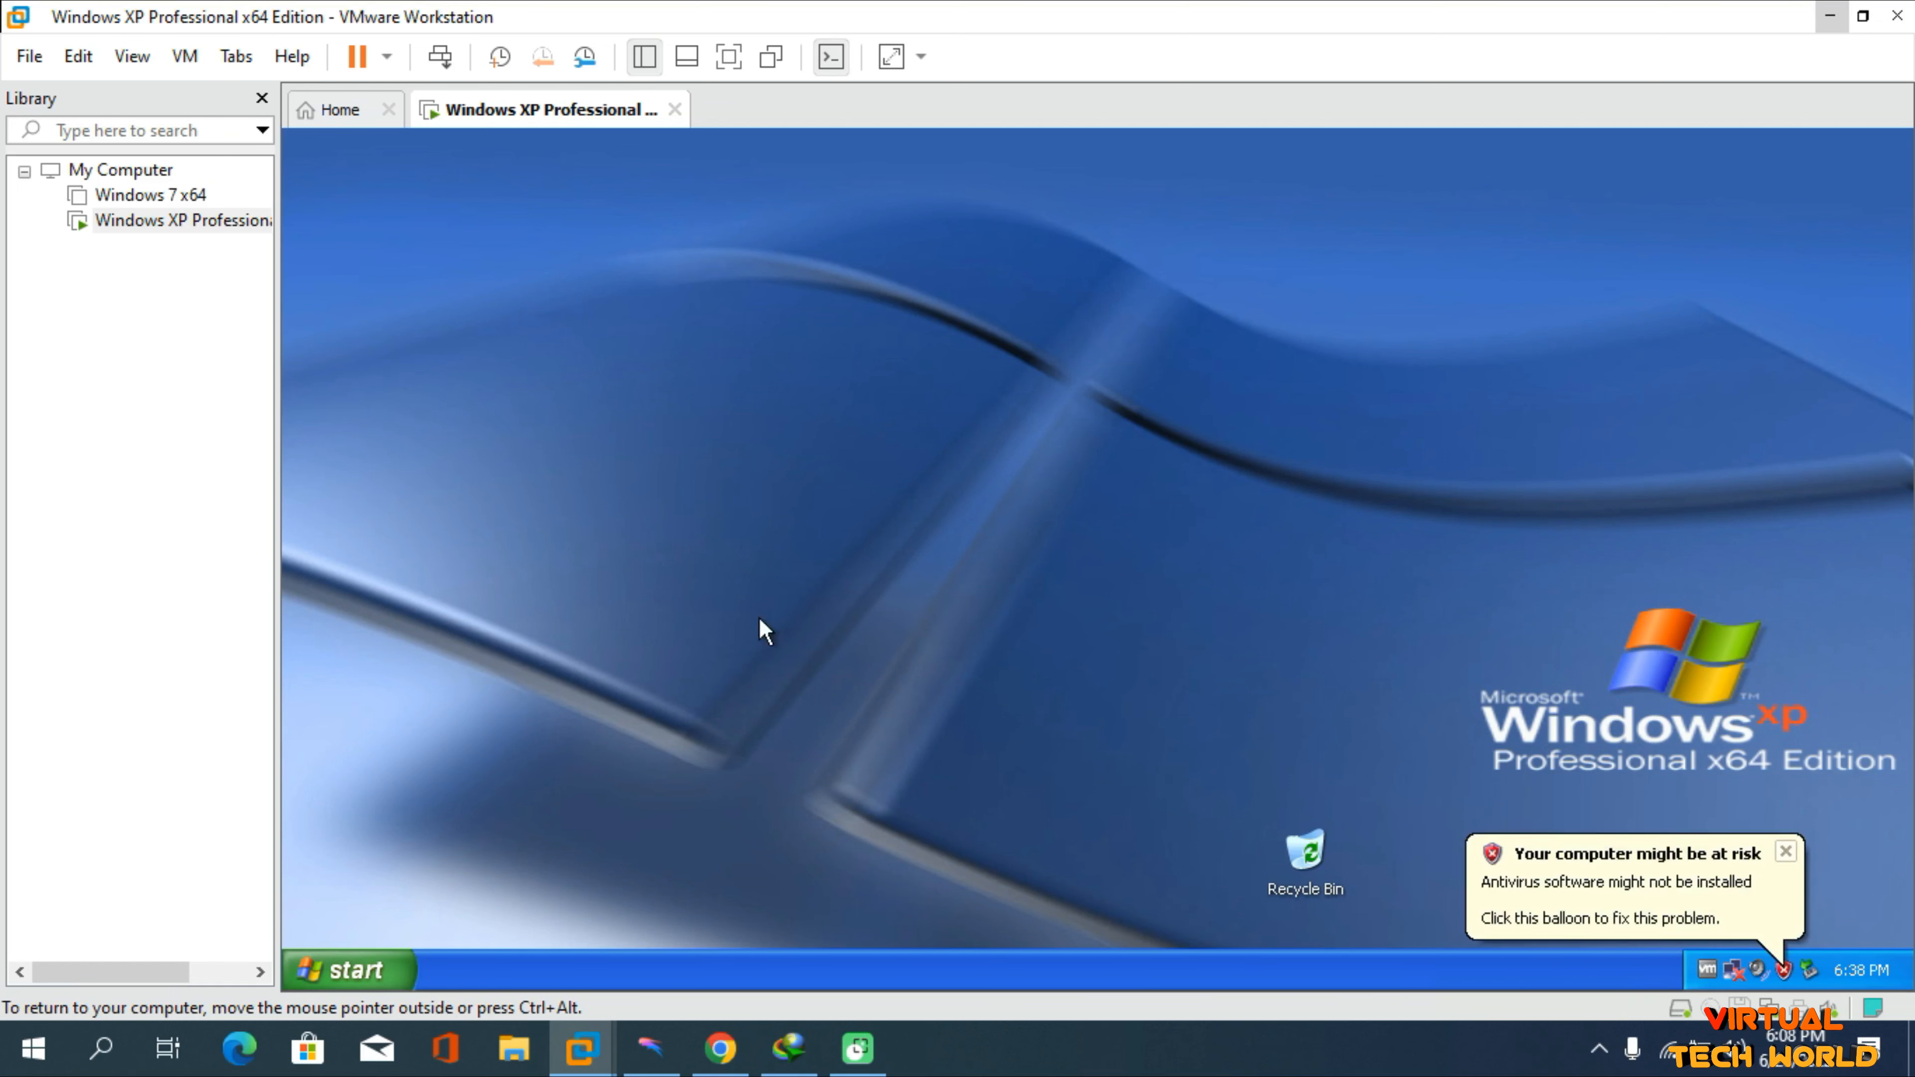
pyautogui.click(364, 968)
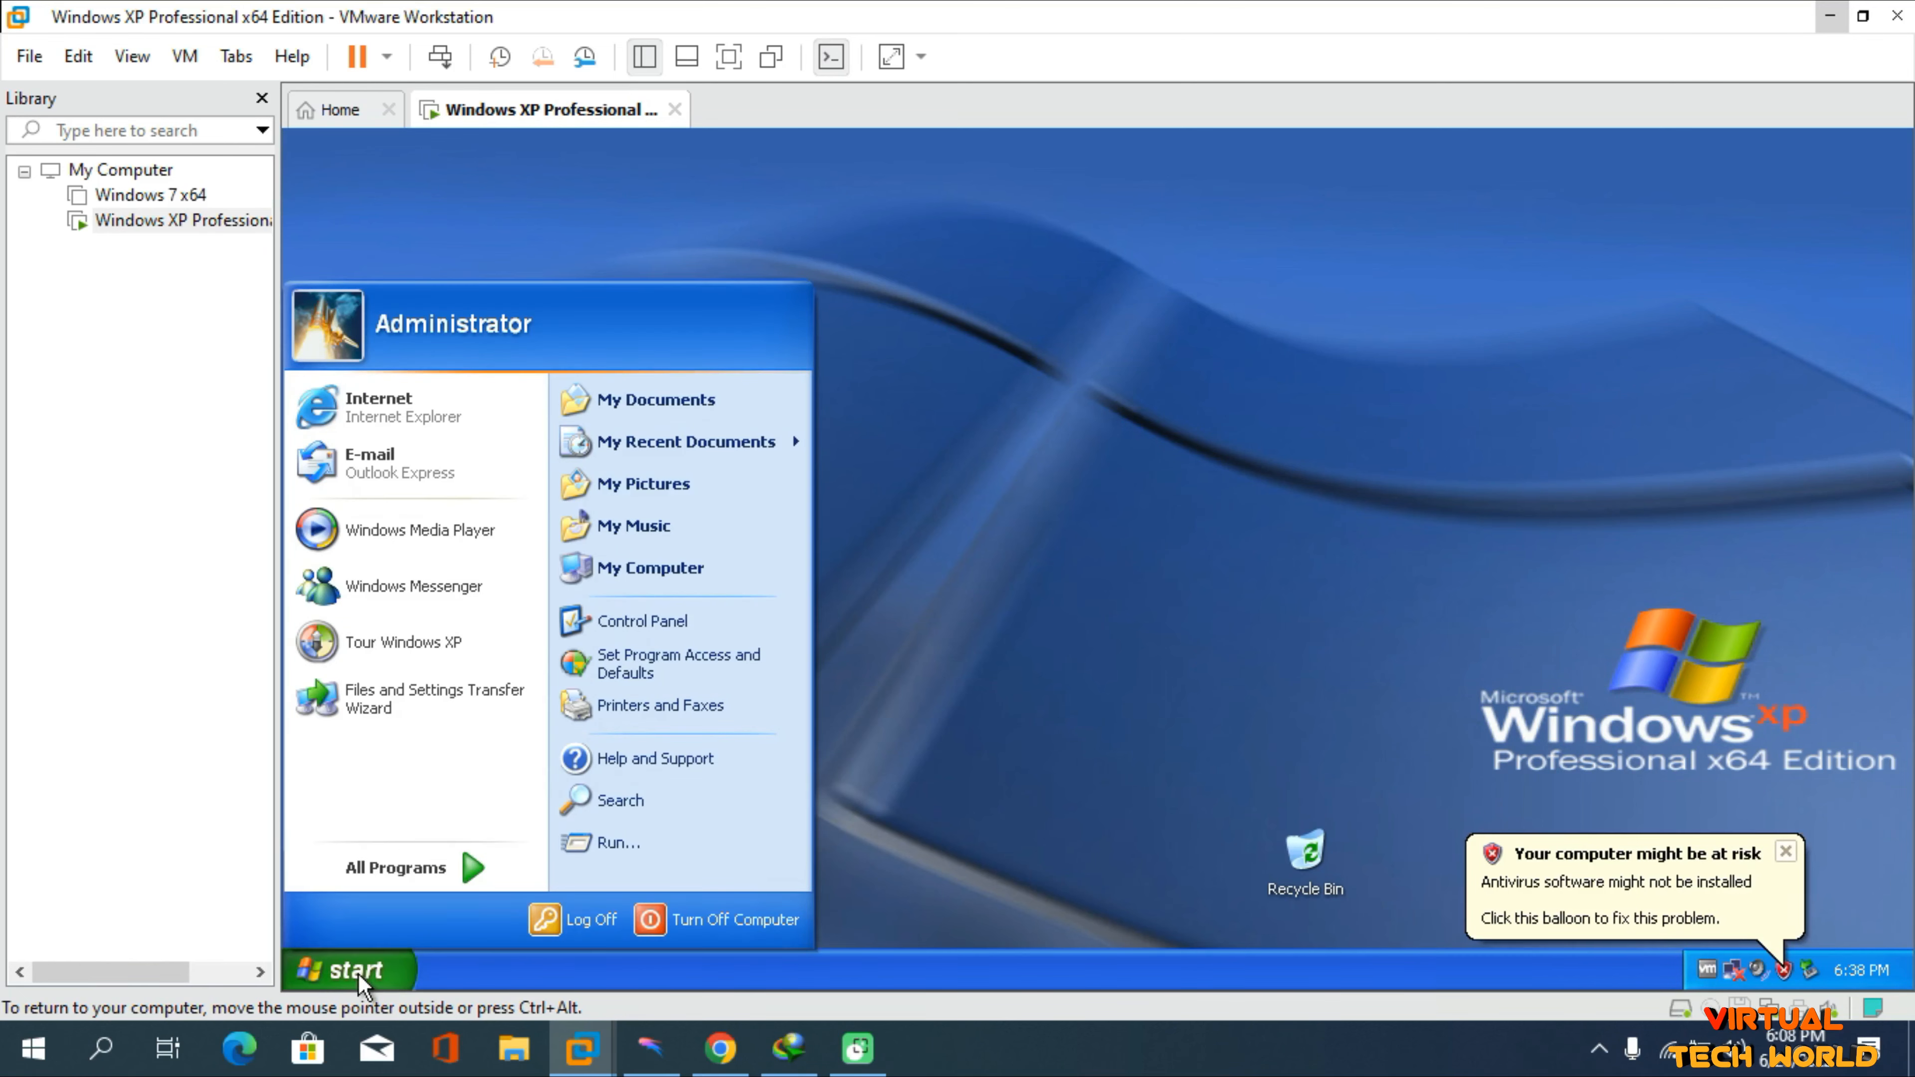
pyautogui.click(612, 571)
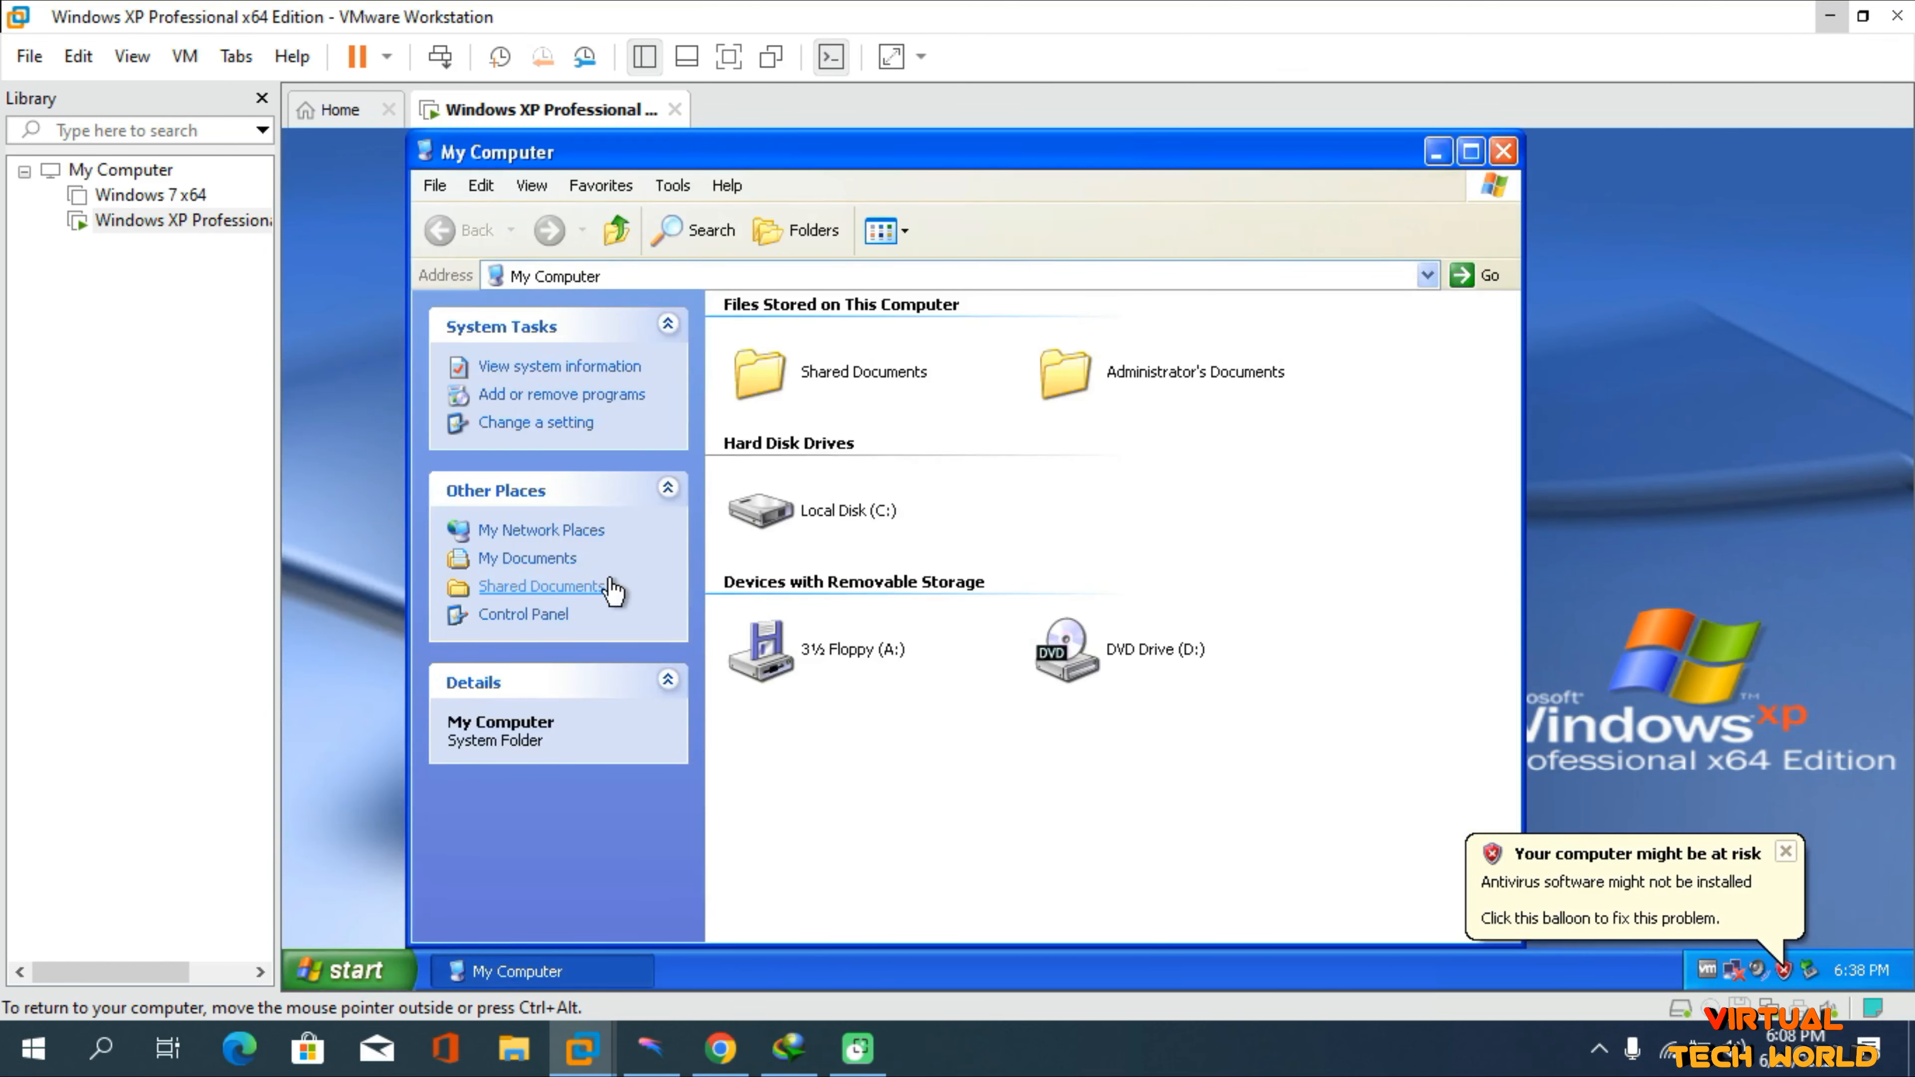
# Open Local Disk (C:) in the guest, show its hidden contents, and return to My Computer.
pyautogui.moveTo(793, 528)
pyautogui.doubleClick(845, 517)
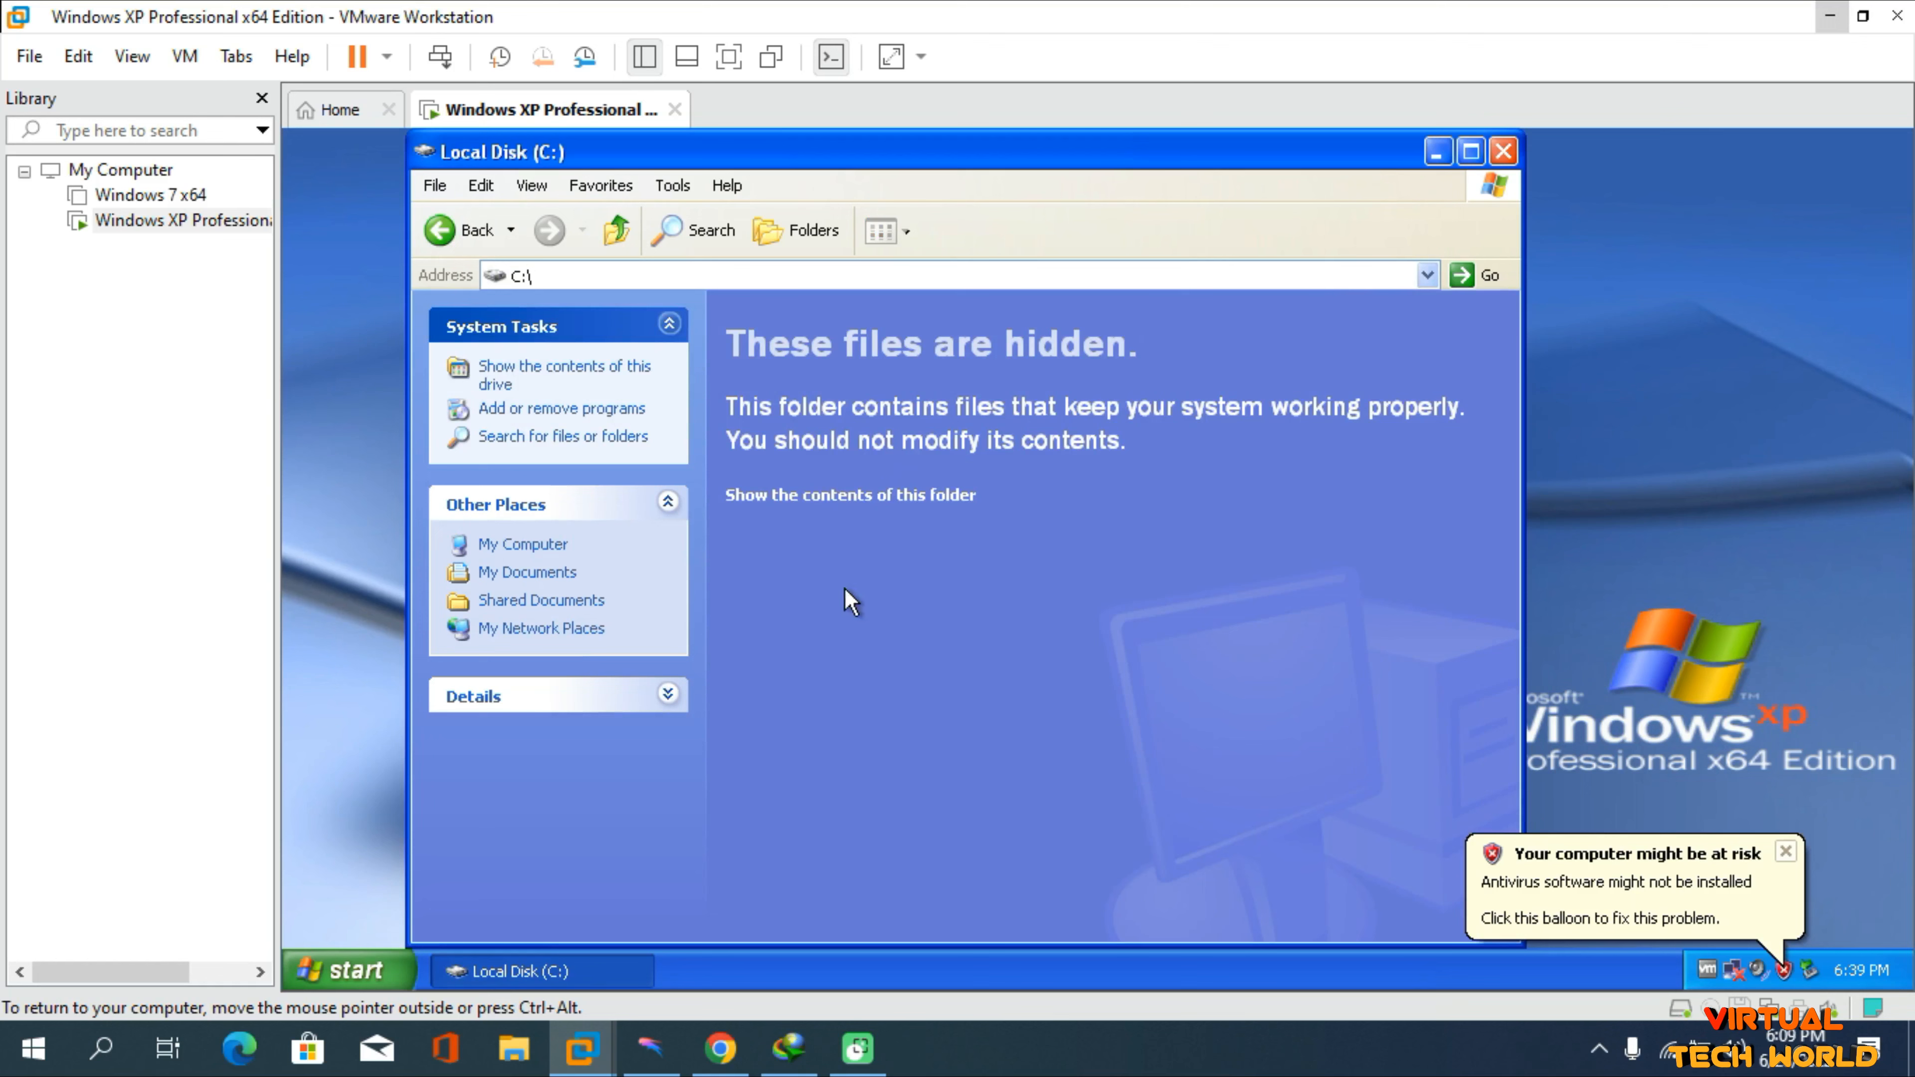
pyautogui.click(883, 497)
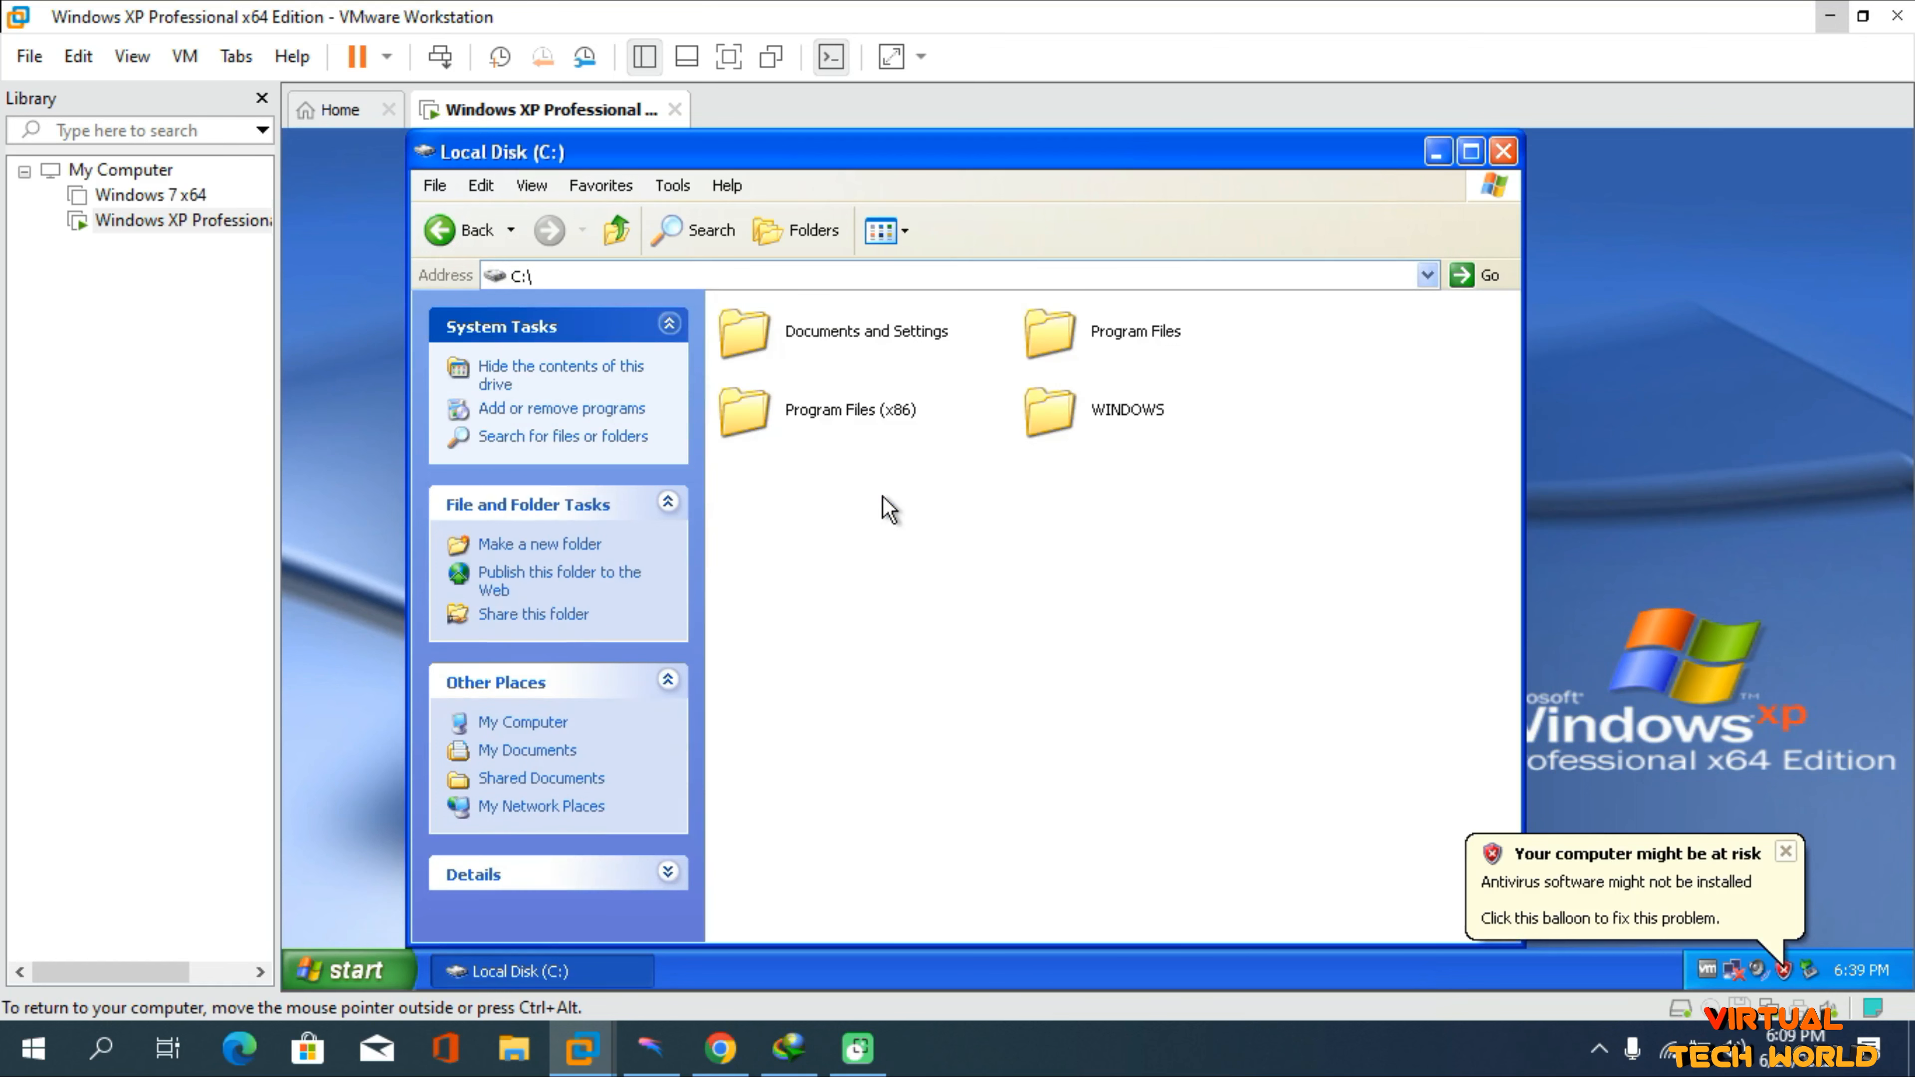
pyautogui.click(454, 235)
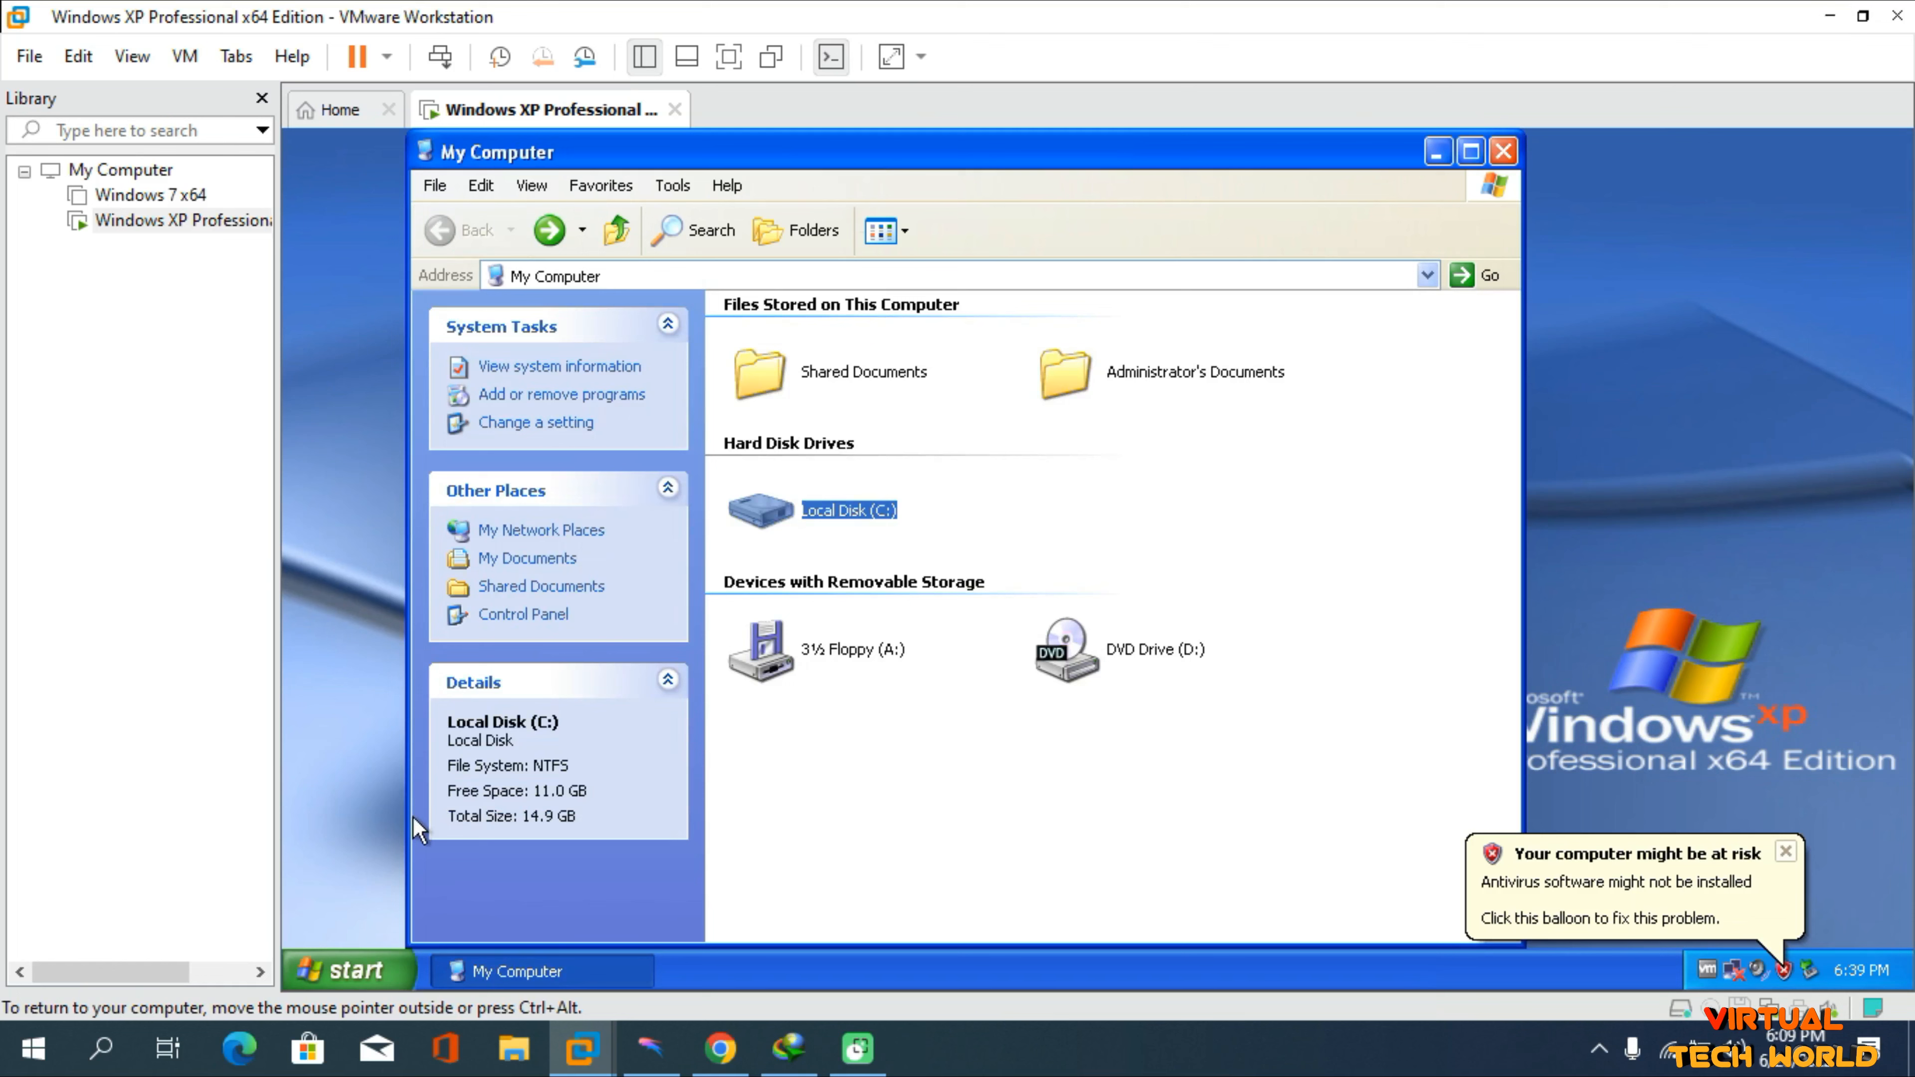
pyautogui.click(298, 960)
pyautogui.click(298, 957)
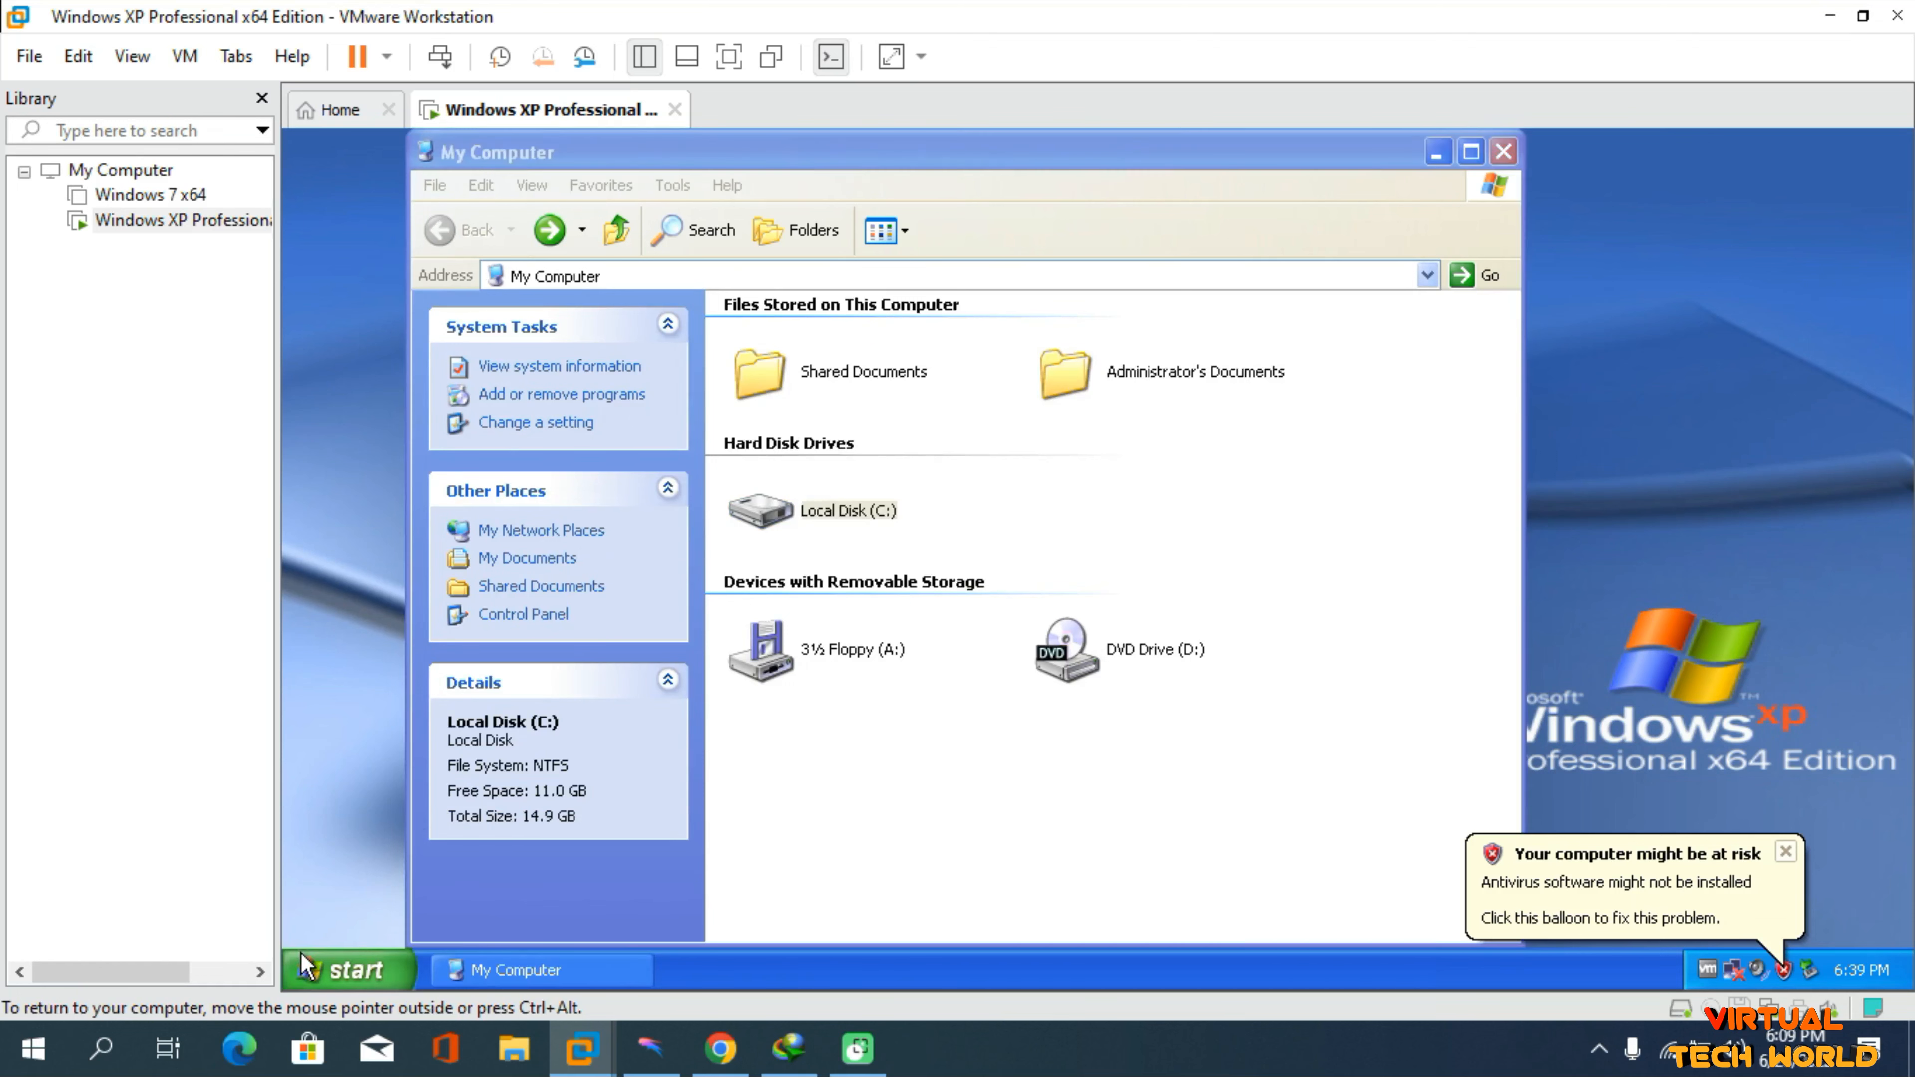